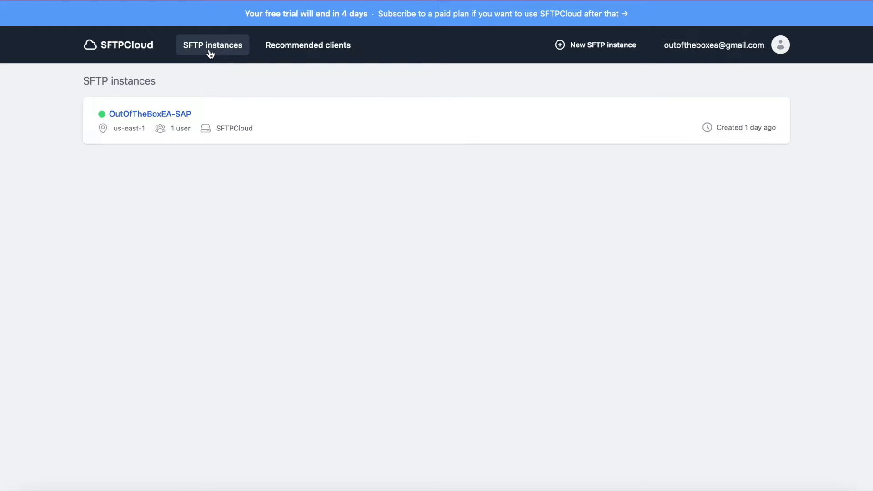
Step: Open the OutOfTheBoxEA-SAP instance and check its name and host address
{"action": "left_click", "coordinate": [157, 117]}
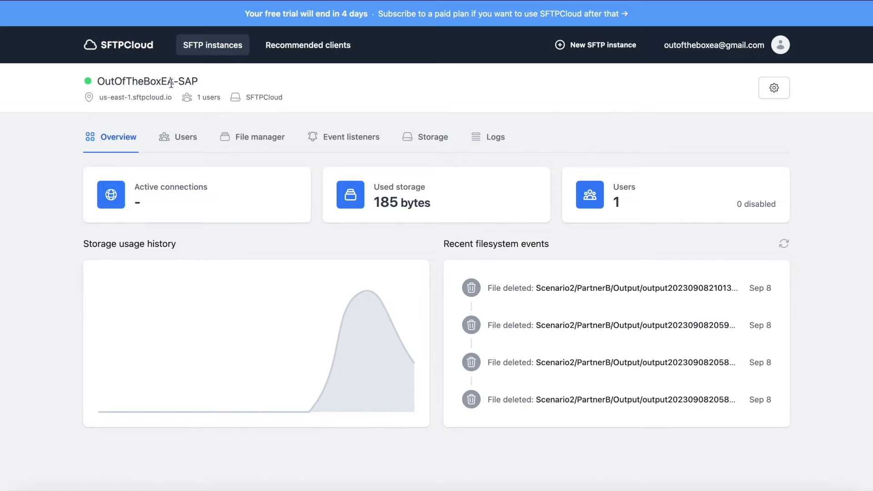
{"action": "left_click_drag", "start_coordinate": [97, 81], "coordinate": [198, 83]}
{"action": "left_click_drag", "start_coordinate": [97, 97], "coordinate": [168, 102]}
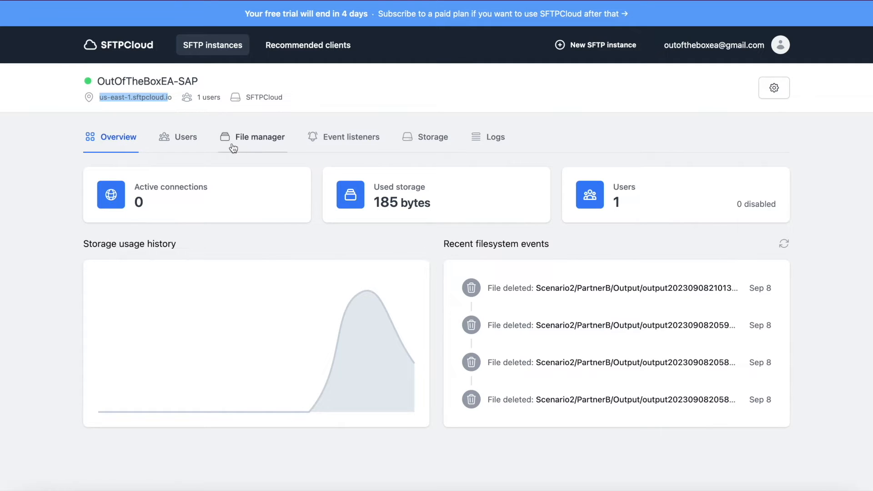
Step: Open the root user of the instance and review the host and username in its connection details
{"action": "left_click", "coordinate": [163, 139]}
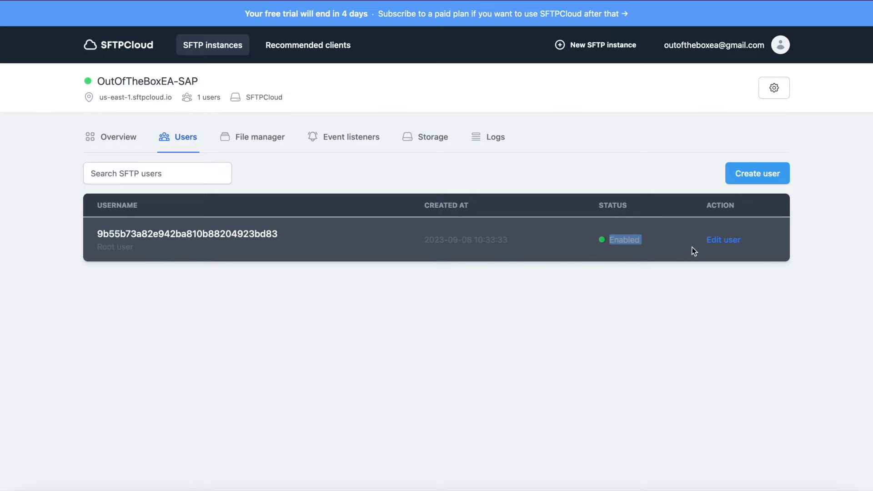
{"action": "left_click", "coordinate": [722, 241]}
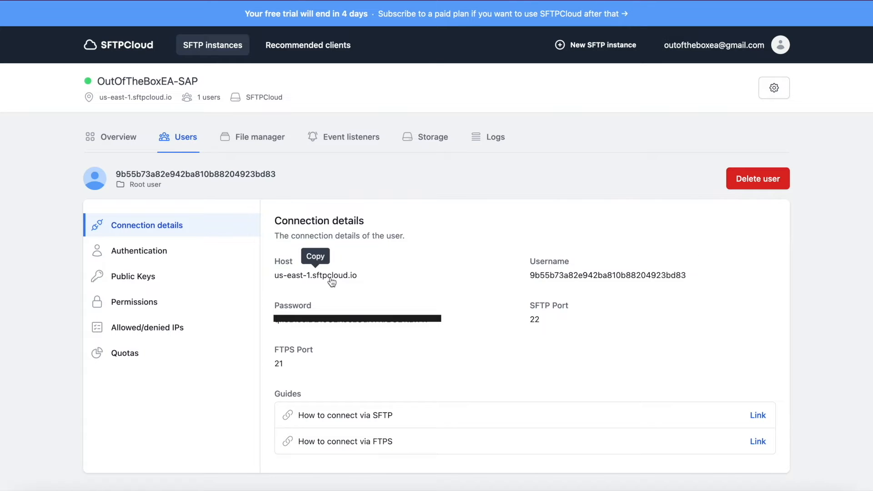
{"action": "left_click_drag", "start_coordinate": [275, 278], "coordinate": [360, 280]}
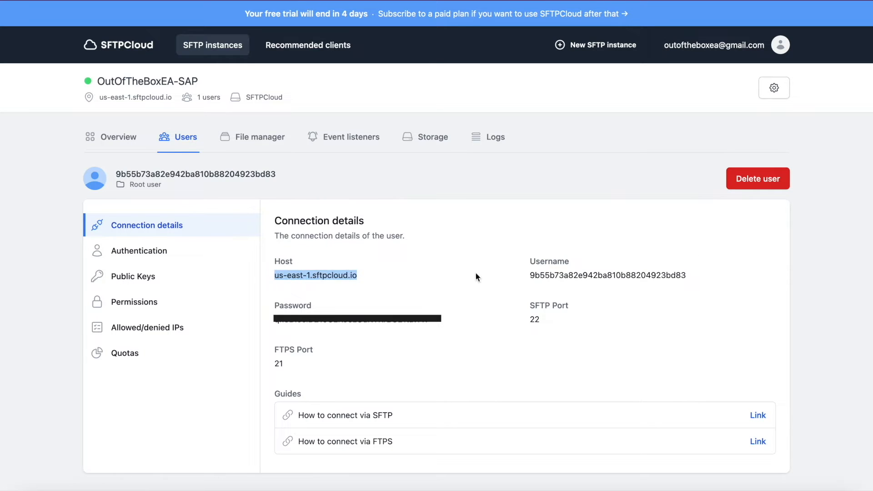
{"action": "left_click_drag", "start_coordinate": [523, 277], "coordinate": [662, 280]}
{"action": "left_click", "coordinate": [440, 297]}
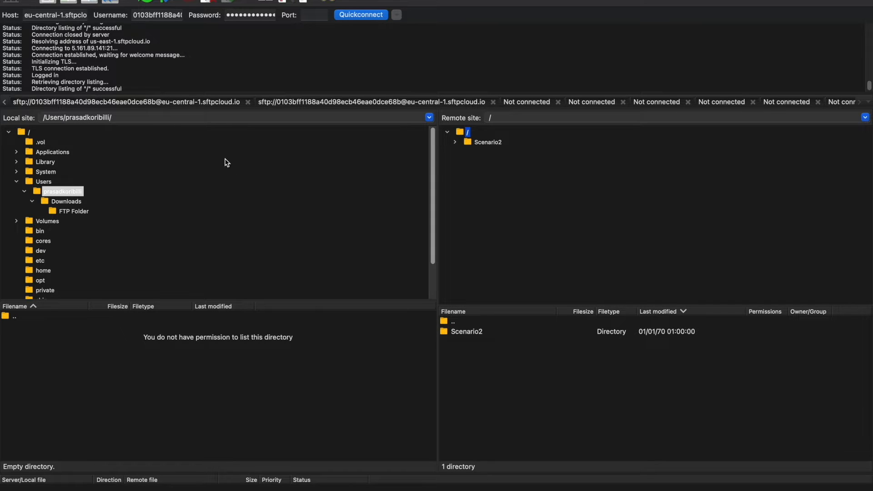
Step: Switch to FileZilla, review the saved New site 2 entry's protocol, host, encryption and login settings, and connect to it
{"action": "mouse_move", "coordinate": [191, 1]}
{"action": "left_click", "coordinate": [73, 1]}
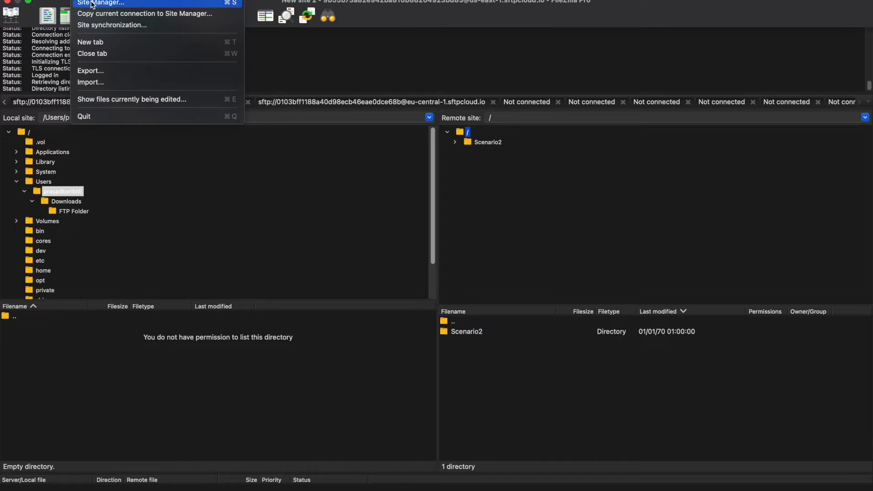
{"action": "left_click", "coordinate": [115, 5]}
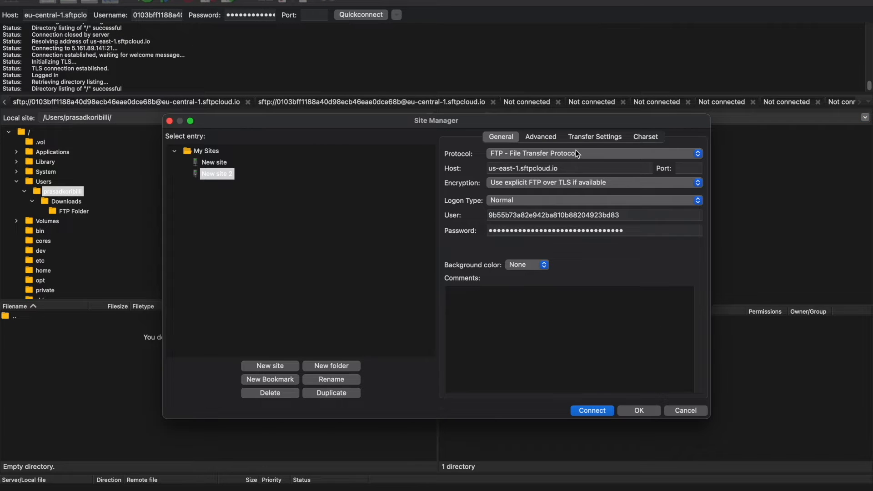
{"action": "left_click", "coordinate": [578, 153]}
{"action": "left_click", "coordinate": [585, 156]}
{"action": "triple_click", "coordinate": [508, 171]}
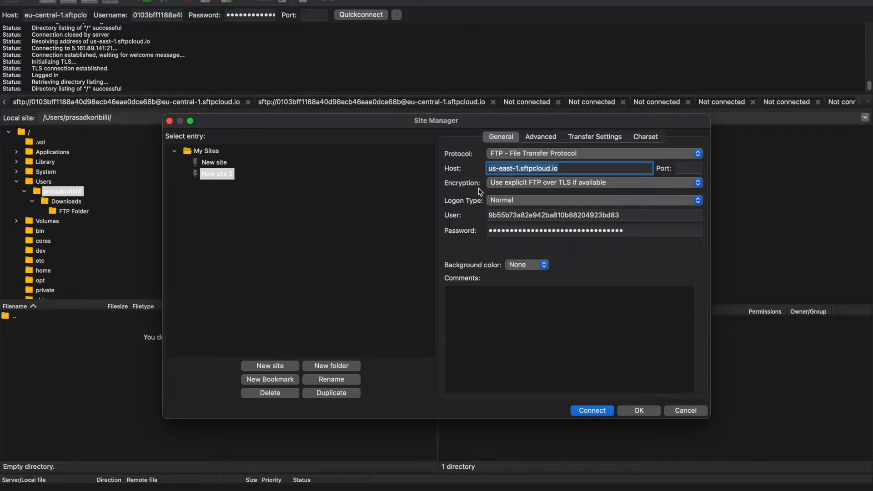
{"action": "left_click", "coordinate": [506, 184]}
{"action": "left_click", "coordinate": [504, 186]}
{"action": "triple_click", "coordinate": [550, 215]}
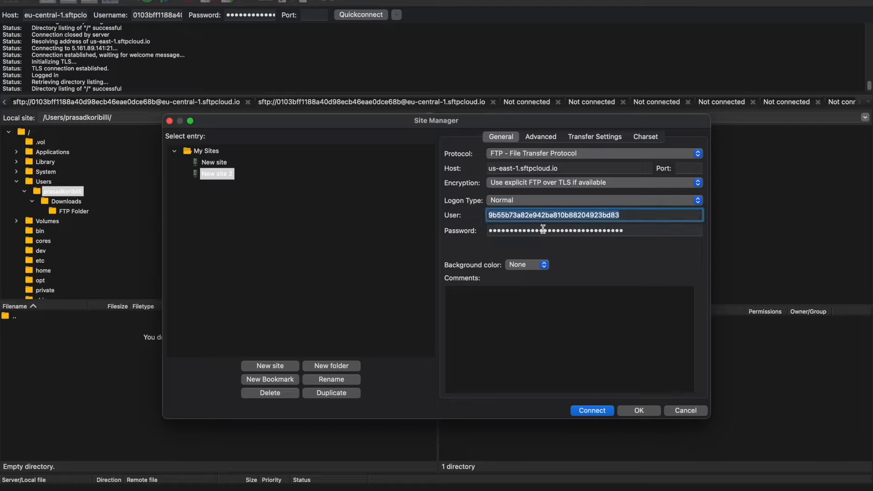
{"action": "triple_click", "coordinate": [542, 231]}
{"action": "left_click", "coordinate": [471, 222]}
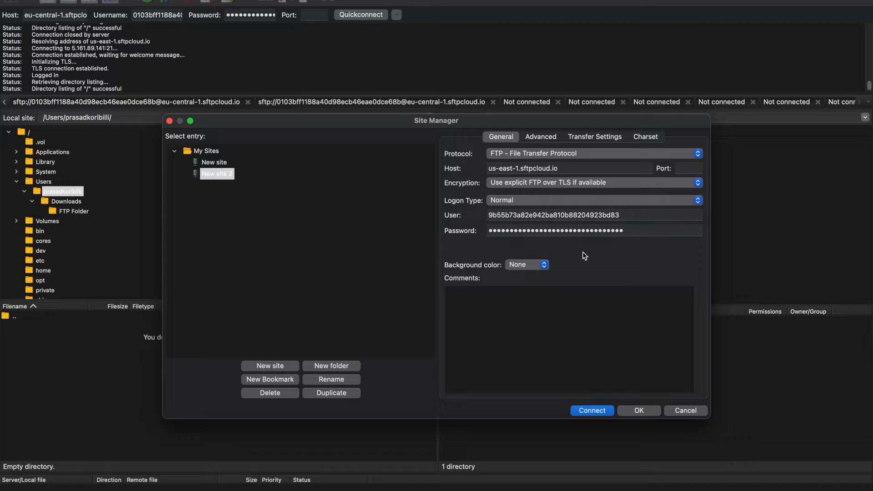
{"action": "left_click", "coordinate": [592, 410]}
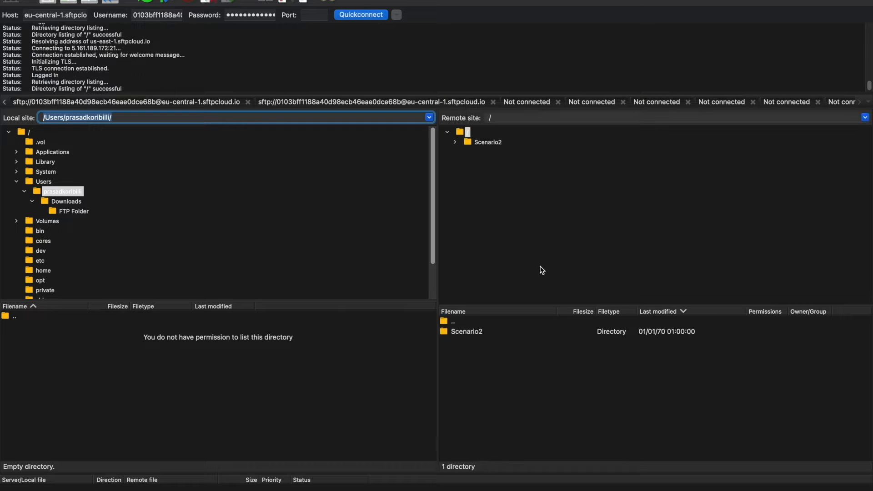
Step: Expand the remote Scenario2 folder and its Error, Input, PartnerA and PartnerB subfolders
{"action": "left_click", "coordinate": [455, 145]}
{"action": "left_click", "coordinate": [462, 164]}
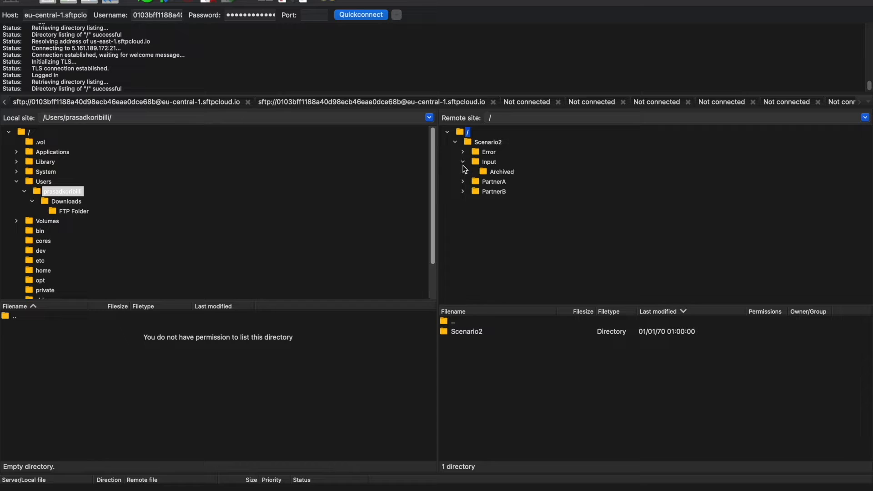
{"action": "left_click", "coordinate": [464, 182]}
{"action": "left_click", "coordinate": [462, 202]}
{"action": "left_click", "coordinate": [463, 152]}
Step: Browse the contents of the Error, Input, PartnerA and PartnerB folders, including their Archived and Output subfolders
{"action": "left_click", "coordinate": [487, 152]}
{"action": "left_click", "coordinate": [489, 172]}
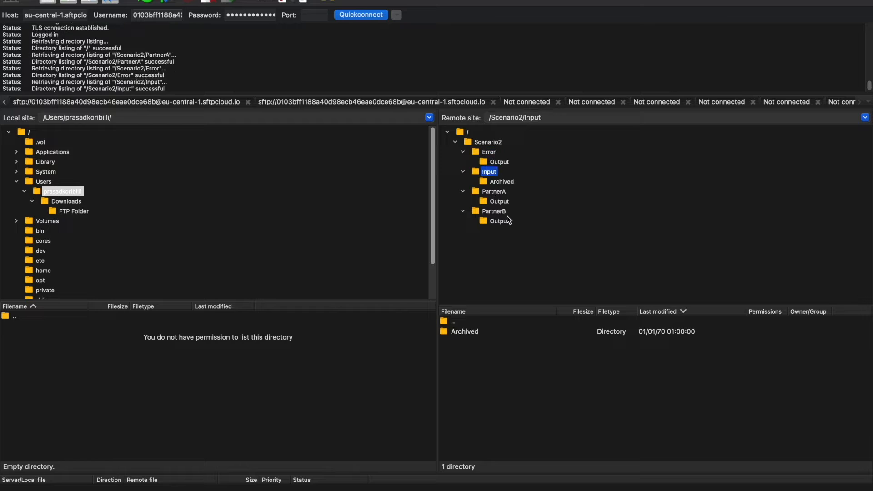
{"action": "left_click", "coordinate": [497, 183]}
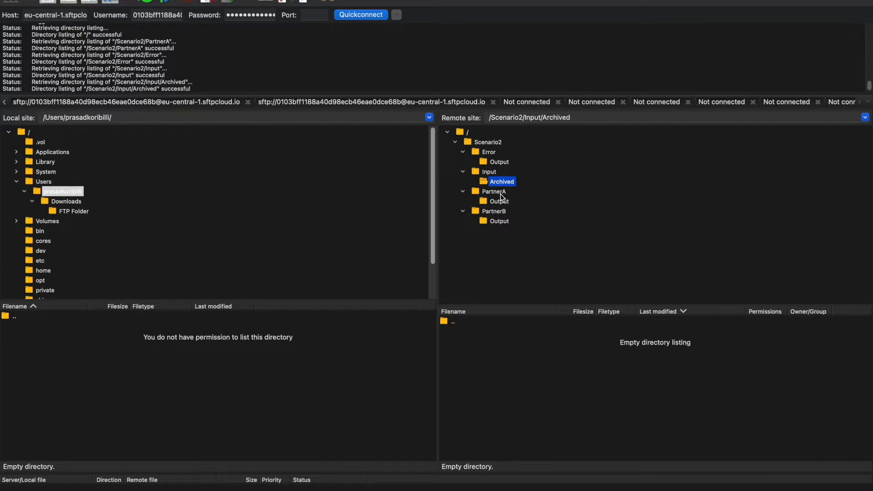
{"action": "left_click", "coordinate": [500, 192]}
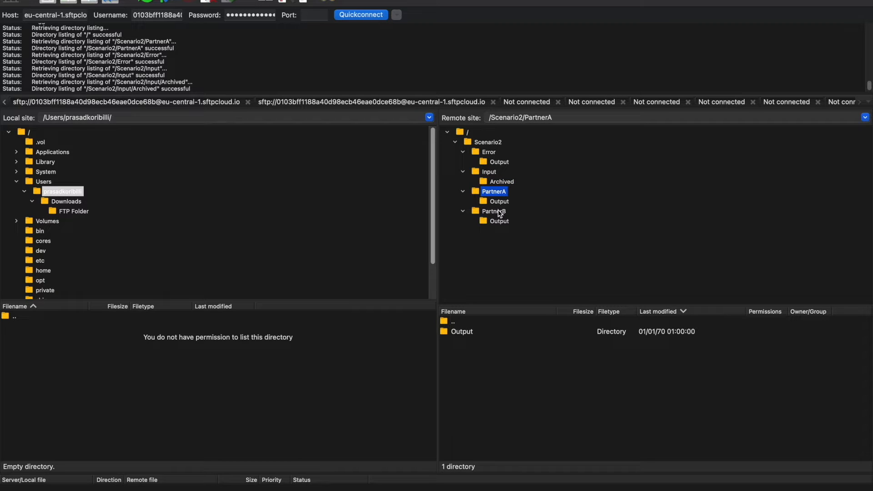
{"action": "left_click", "coordinate": [498, 211]}
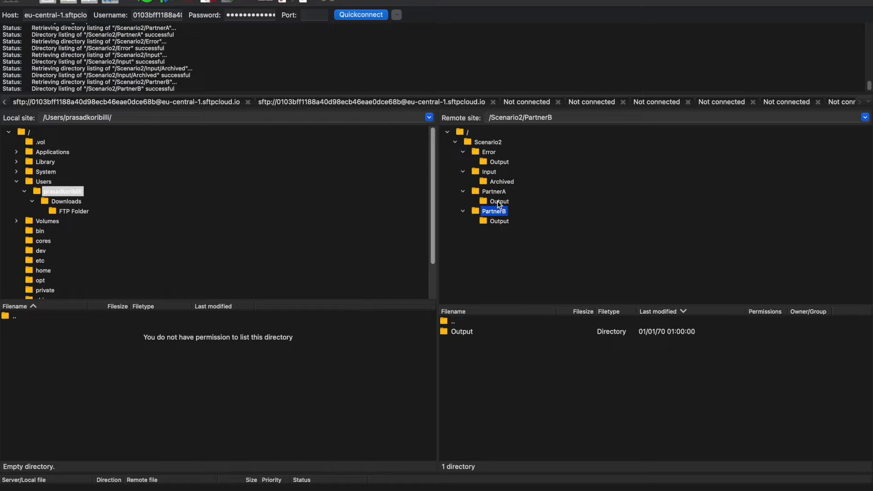
{"action": "left_click", "coordinate": [489, 155]}
{"action": "left_click", "coordinate": [497, 162]}
{"action": "left_click", "coordinate": [495, 203]}
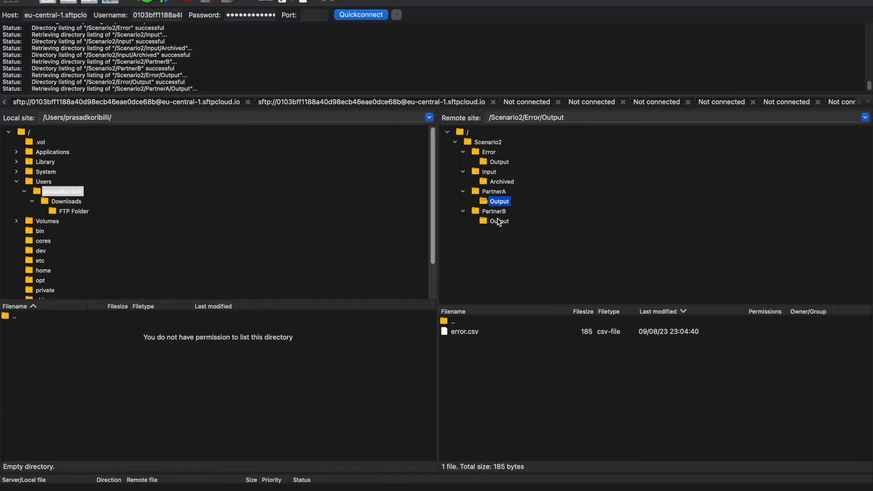
{"action": "left_click", "coordinate": [497, 220]}
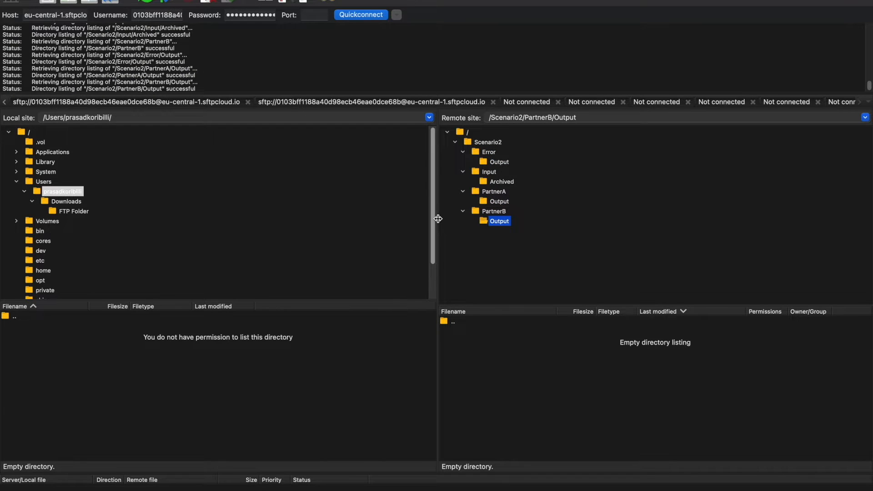
Step: Shorten the local folder tree area, and view the remote root and Input folders
{"action": "left_click_drag", "start_coordinate": [440, 223], "coordinate": [348, 220]}
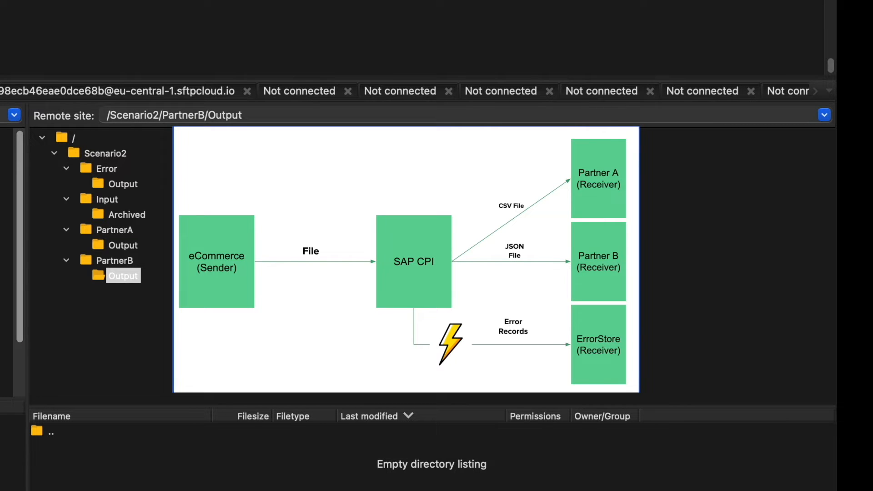
{"action": "left_click_drag", "start_coordinate": [4, 399], "coordinate": [4, 346]}
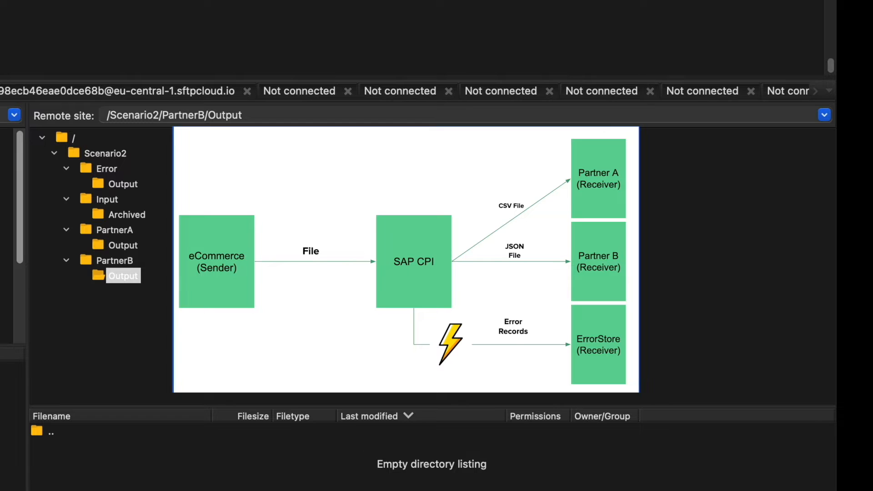
{"action": "left_click", "coordinate": [73, 137]}
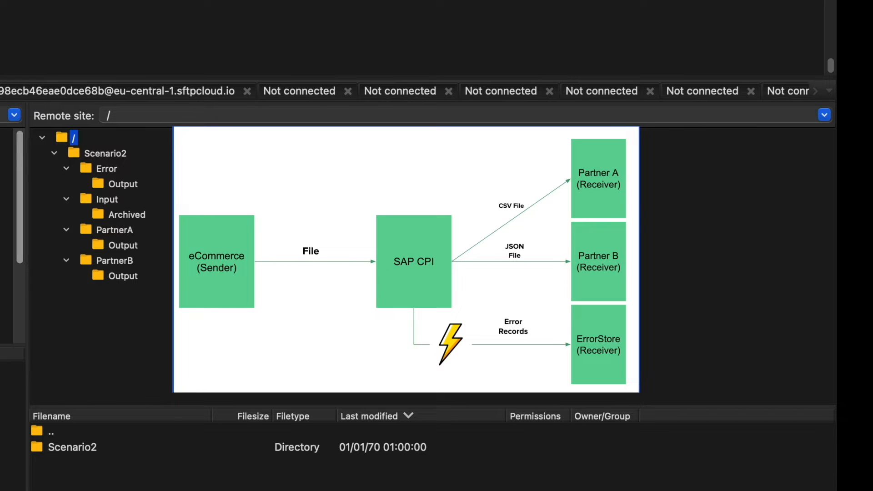
{"action": "left_click", "coordinate": [107, 200]}
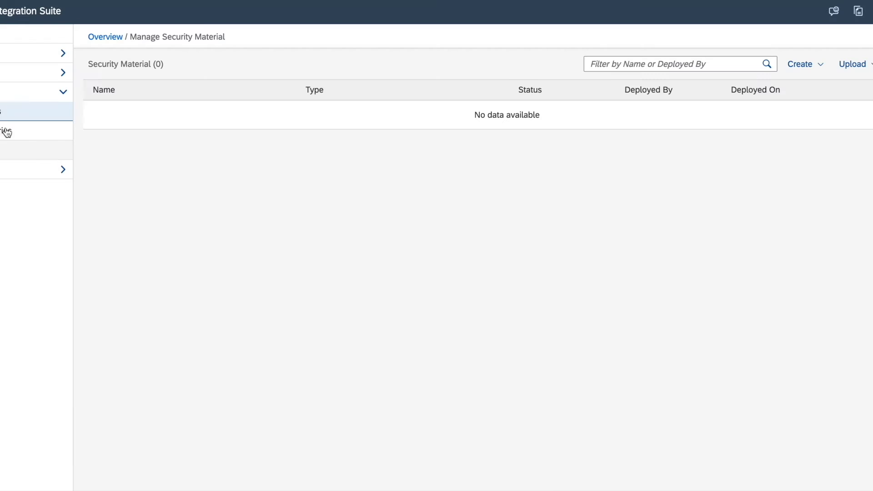
Step: Switch to SAP Integration Suite, open Security Material from the monitoring overview, and start creating a User Credentials artifact
{"action": "left_click", "coordinate": [5, 111]}
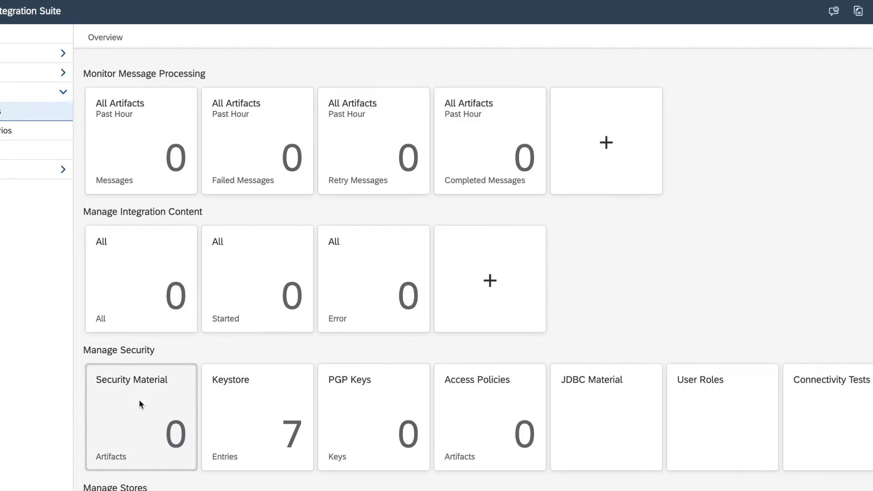
{"action": "left_click", "coordinate": [140, 404]}
{"action": "left_click", "coordinate": [803, 66]}
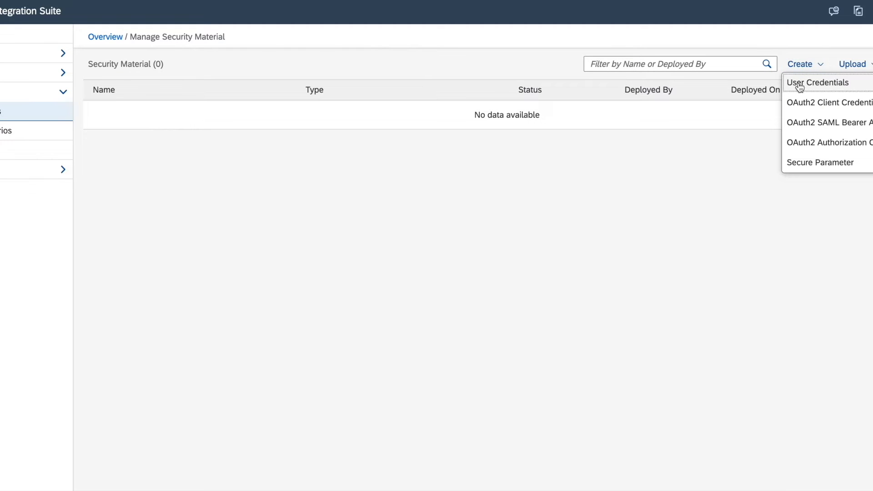
{"action": "left_click", "coordinate": [800, 85]}
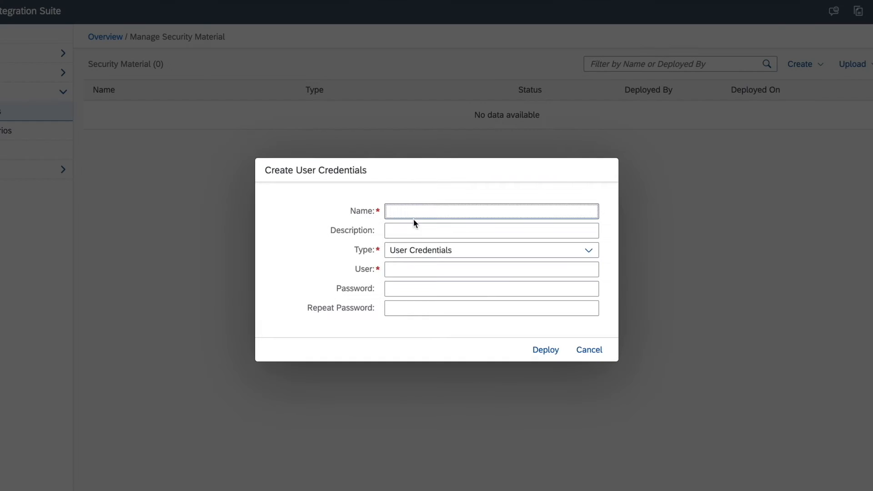
Step: Name the credentials FTPServerCredentials and use the same text as the description
{"action": "type", "text": "FTPServerCredentials"}
{"action": "double_click", "coordinate": [446, 211]}
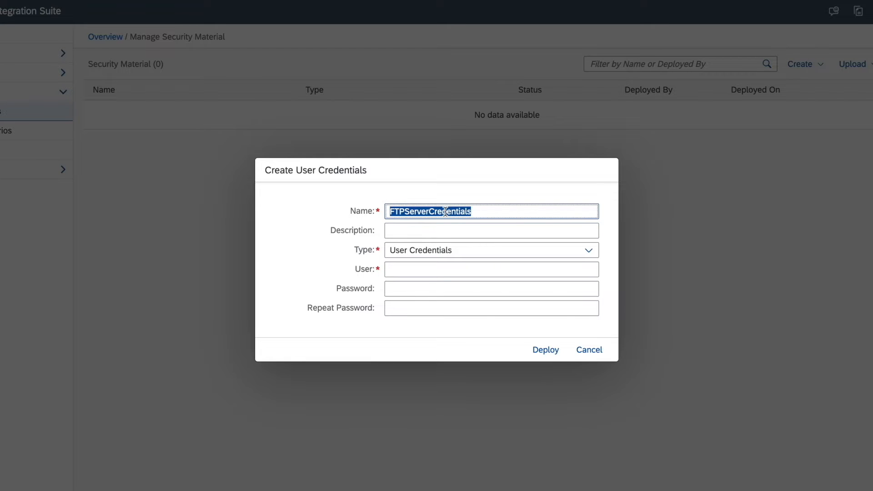
{"action": "key", "text": "ctrl+c"}
{"action": "left_click", "coordinate": [438, 230]}
{"action": "key", "text": "ctrl+v"}
Step: Fill in the FTP server's user name and password, repeat the password, and deploy the credentials
{"action": "left_click", "coordinate": [420, 271]}
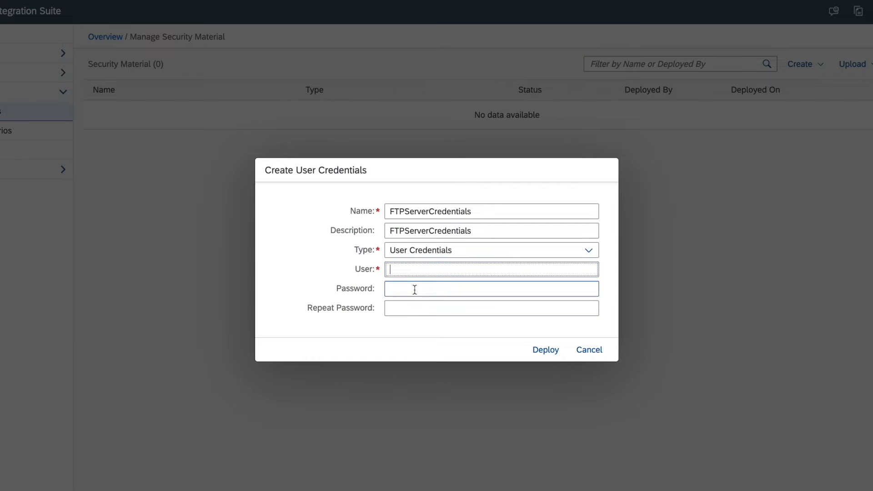
{"action": "left_click", "coordinate": [413, 294]}
{"action": "left_click", "coordinate": [408, 312]}
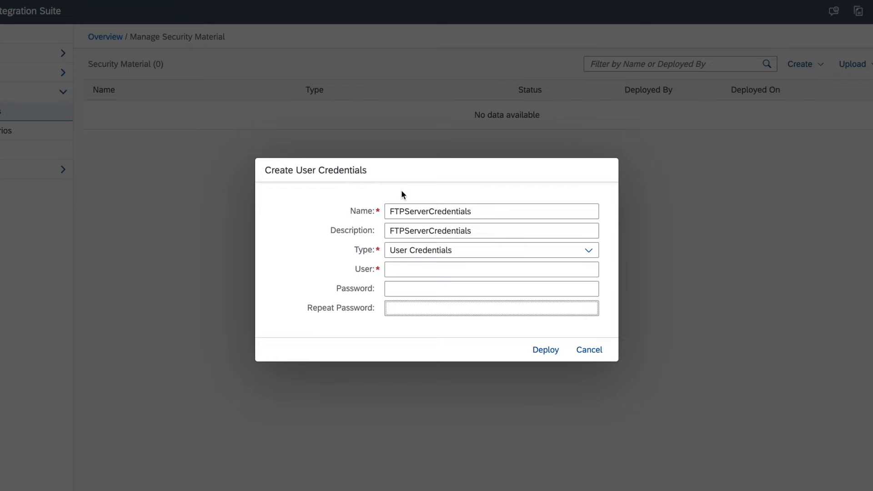
{"action": "left_click", "coordinate": [400, 268]}
{"action": "left_click", "coordinate": [398, 296]}
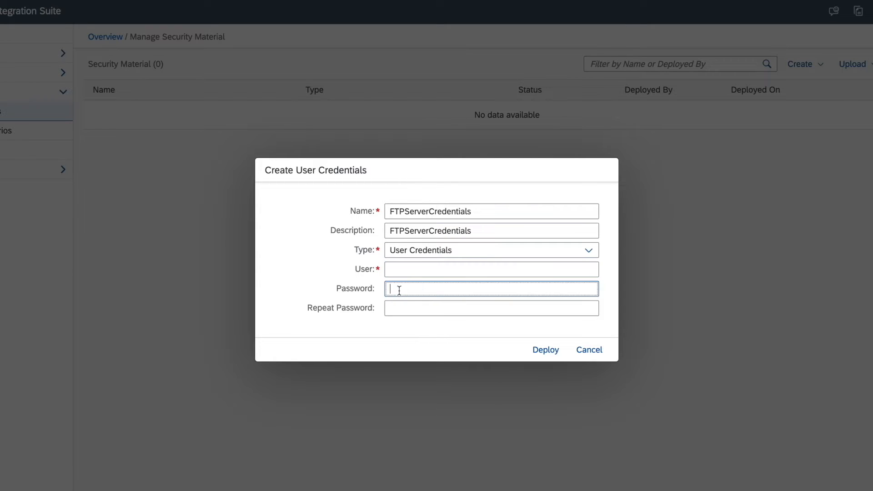
{"action": "left_click", "coordinate": [398, 310]}
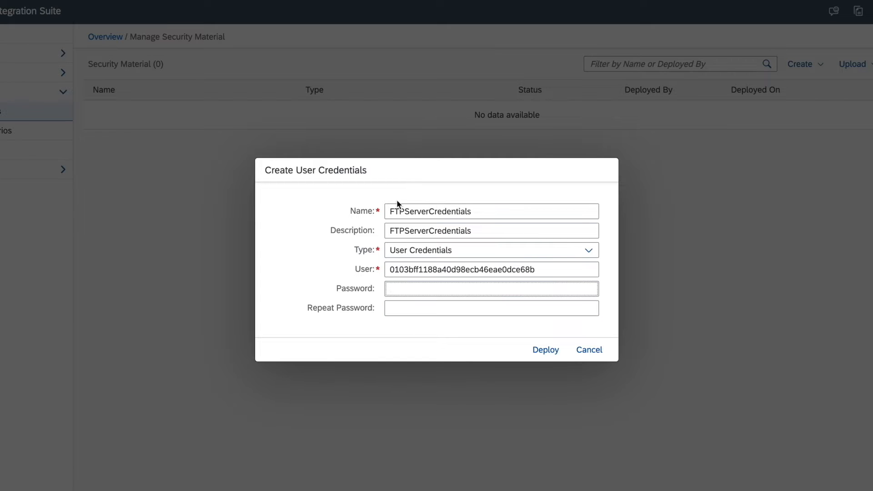
{"action": "key", "text": "ctrl+v"}
{"action": "left_click", "coordinate": [487, 309]}
{"action": "key", "text": "ctrl+v"}
{"action": "left_click", "coordinate": [473, 328]}
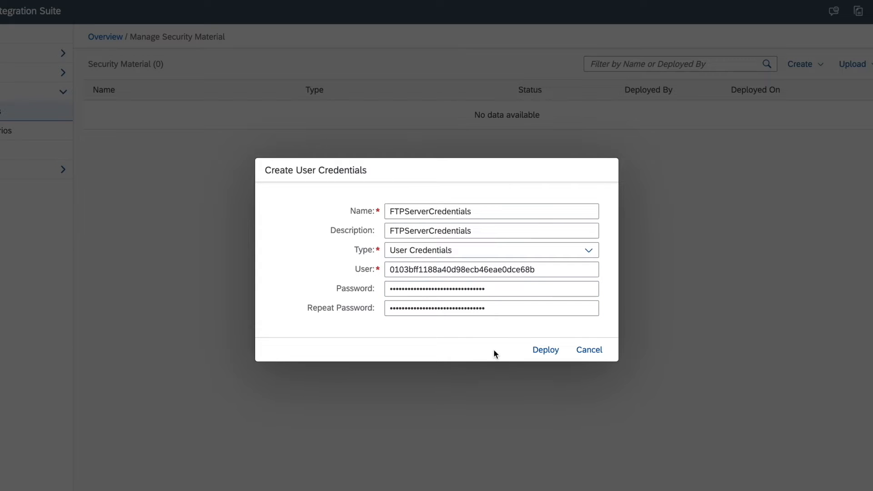
{"action": "left_click", "coordinate": [544, 355]}
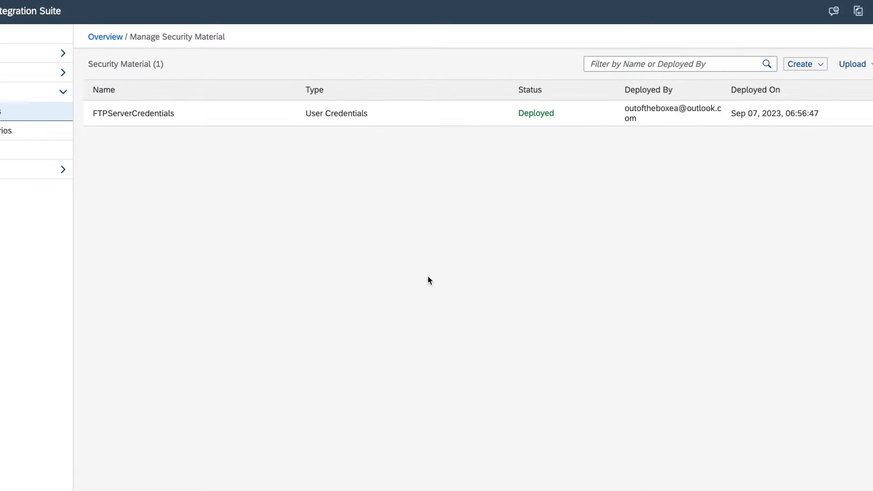
{"action": "double_click", "coordinate": [141, 113]}
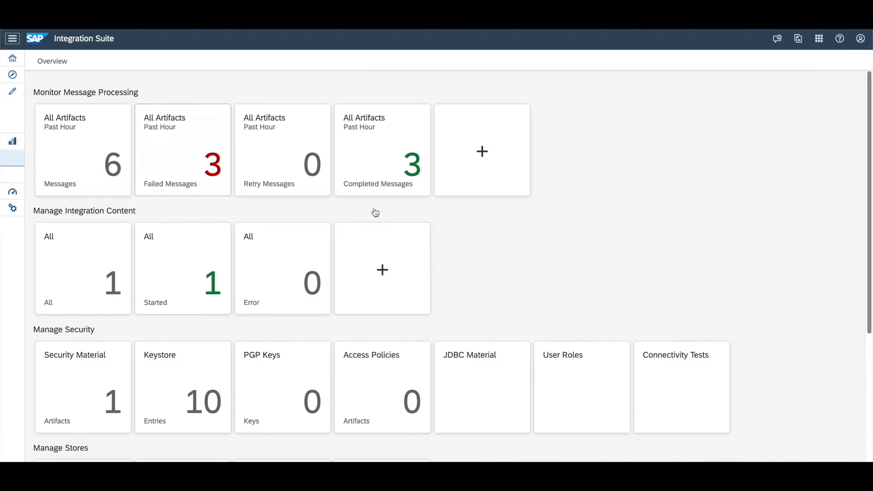
Step: Open an FTP connectivity test and set its host to us-east-1.sftpcloud.io, copied from the SFTPCloud instance overview
{"action": "left_click", "coordinate": [656, 383]}
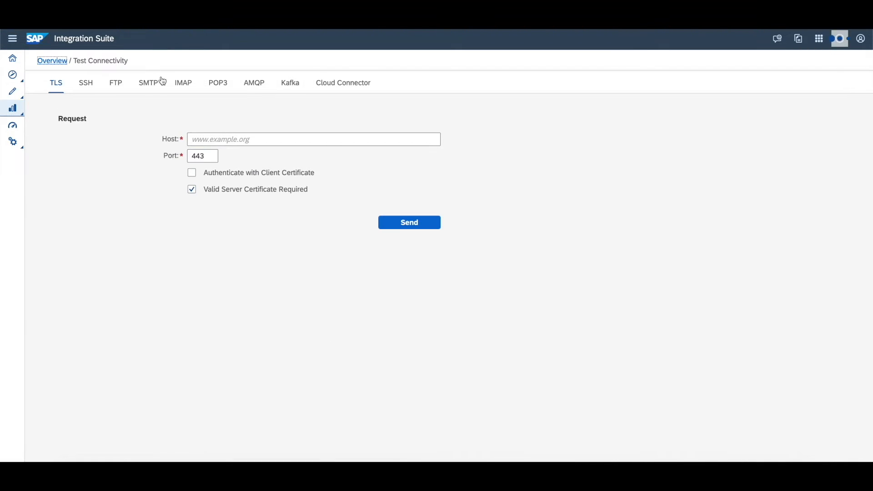
{"action": "left_click", "coordinate": [116, 85]}
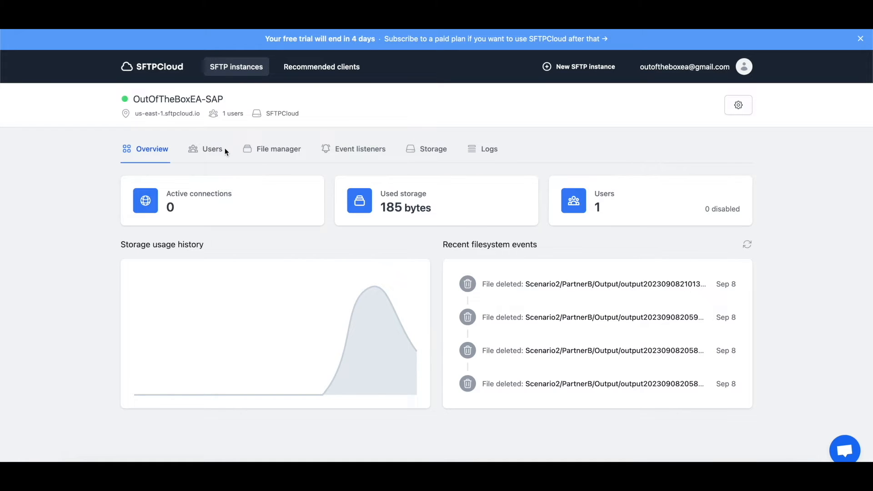
{"action": "left_click", "coordinate": [168, 114]}
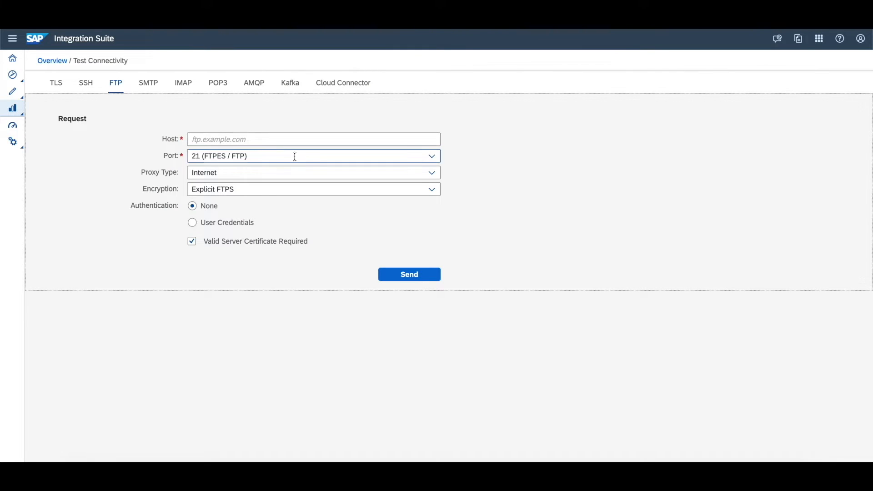
{"action": "left_click", "coordinate": [267, 138]}
{"action": "key", "text": "ctrl+v"}
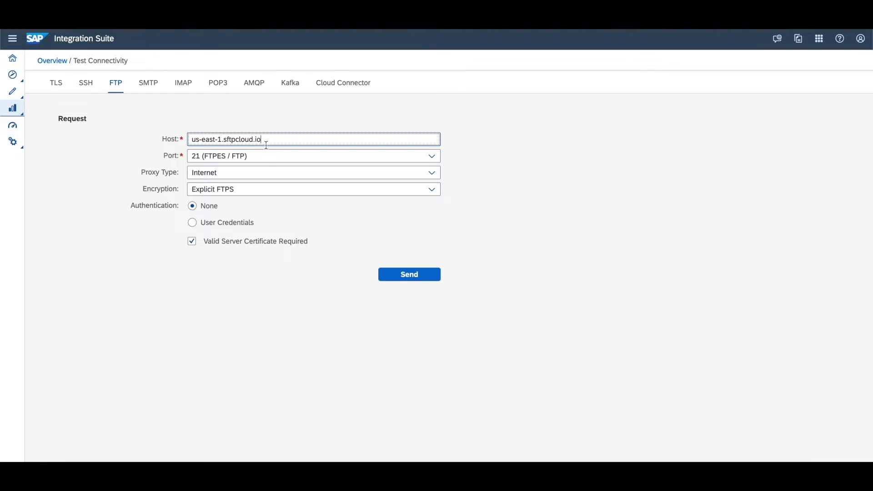
Step: Set the FTP test's authentication to User Credentials with FTPServerCredentials, and run the connectivity test
{"action": "left_click", "coordinate": [229, 224]}
{"action": "left_click", "coordinate": [432, 240]}
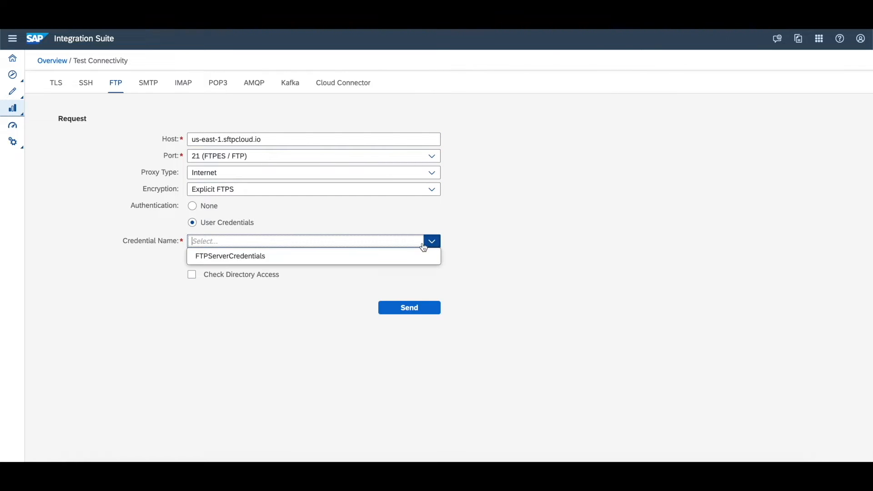
{"action": "left_click", "coordinate": [284, 263]}
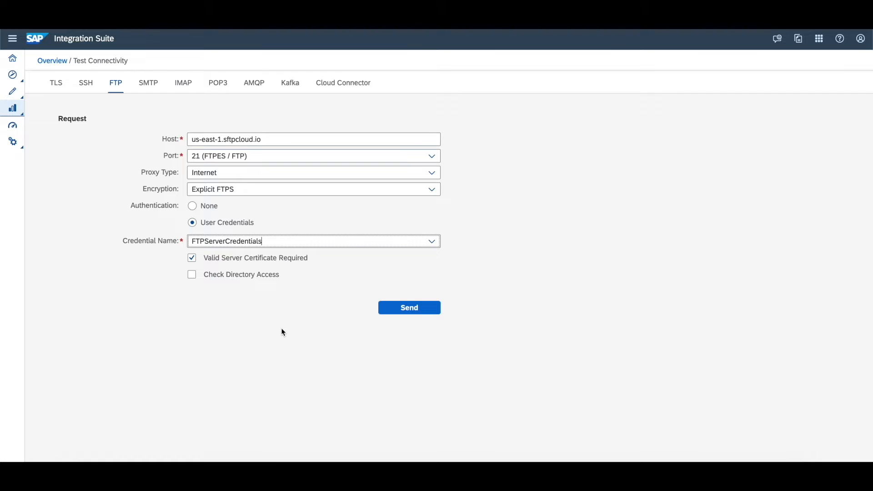
{"action": "left_click", "coordinate": [402, 307]}
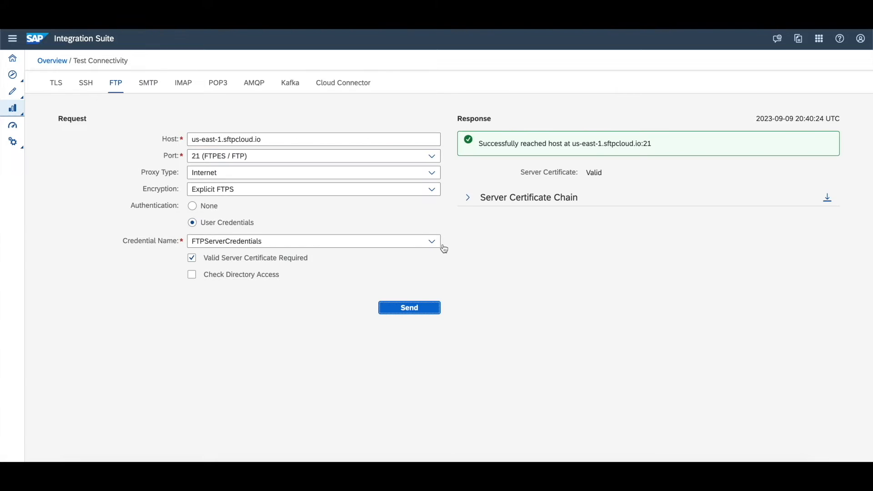
{"action": "triple_click", "coordinate": [566, 140]}
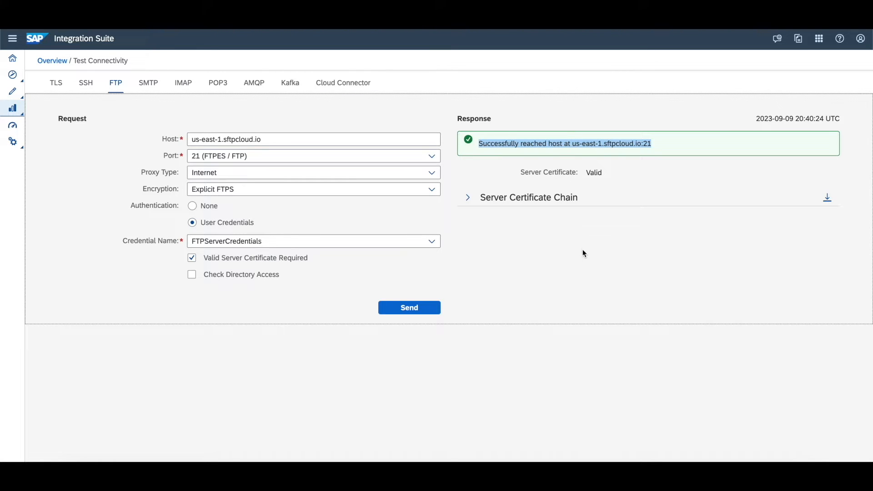
Step: Expand the server certificate chain in the test response and download the certificates
{"action": "left_click", "coordinate": [468, 197]}
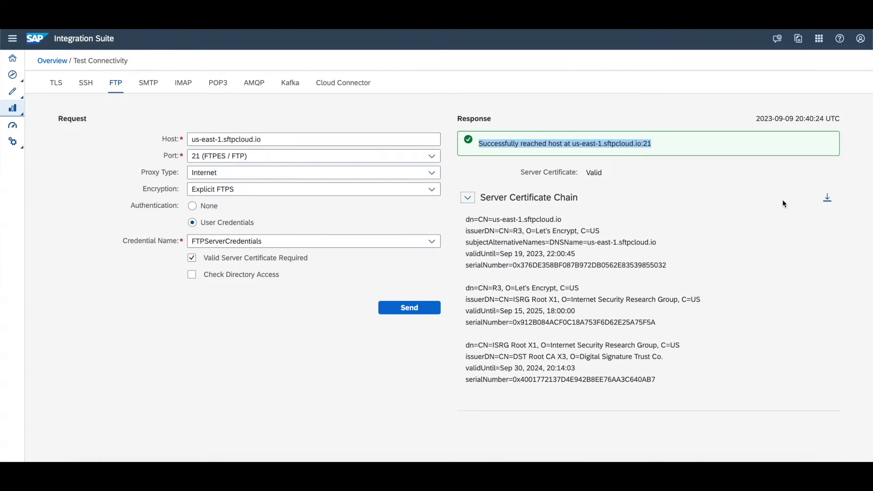
{"action": "left_click", "coordinate": [827, 198]}
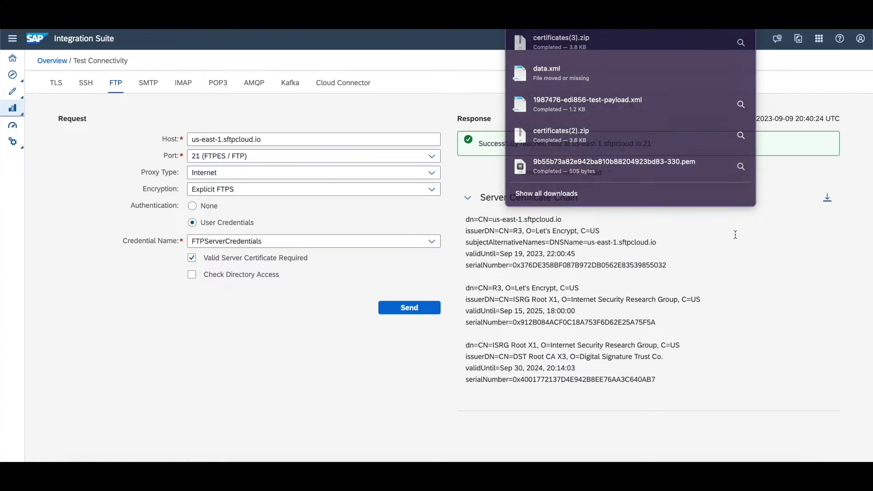
{"action": "left_click", "coordinate": [733, 229]}
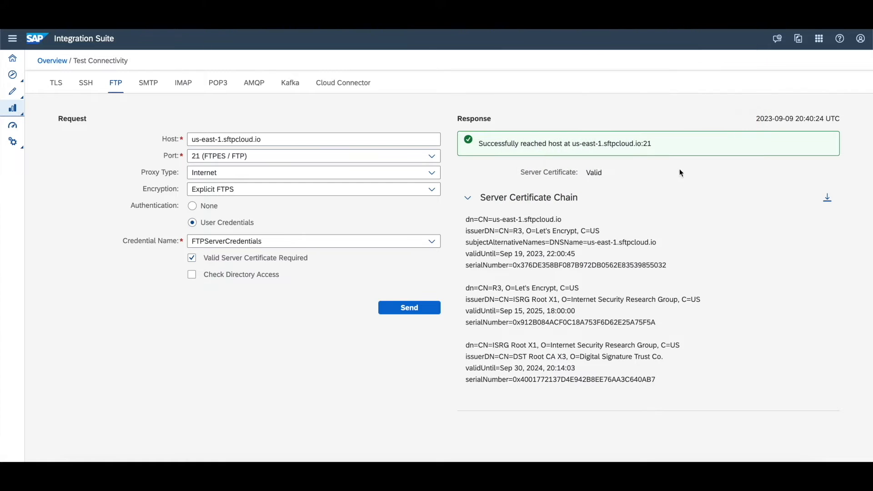
Step: Return to the monitoring overview and open the Keystore
{"action": "left_click", "coordinate": [54, 61]}
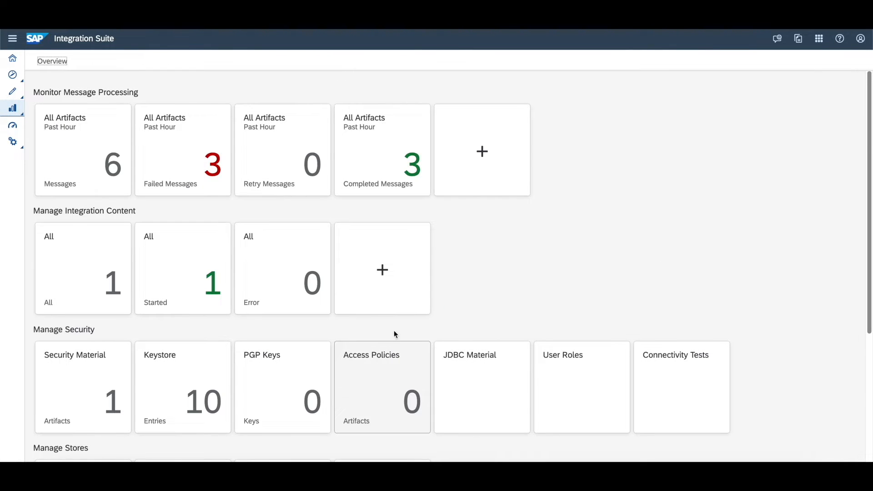
{"action": "left_click", "coordinate": [203, 384]}
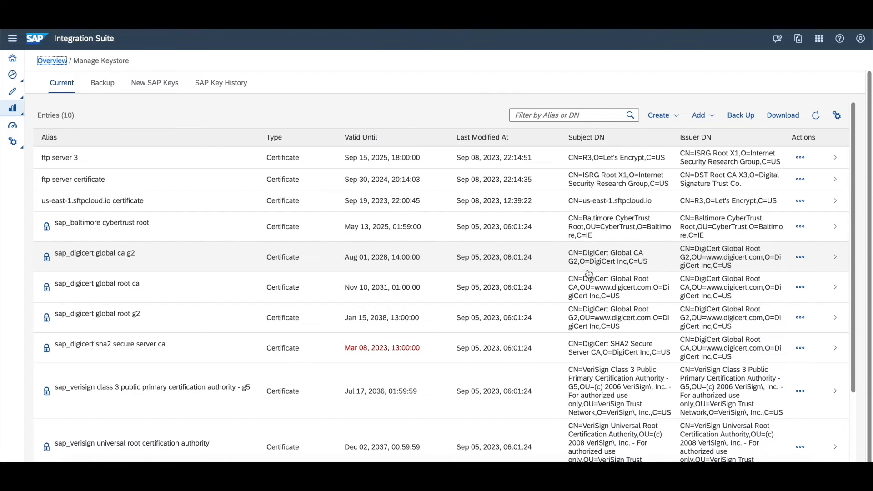
{"action": "left_click", "coordinate": [699, 118]}
{"action": "left_click", "coordinate": [703, 132]}
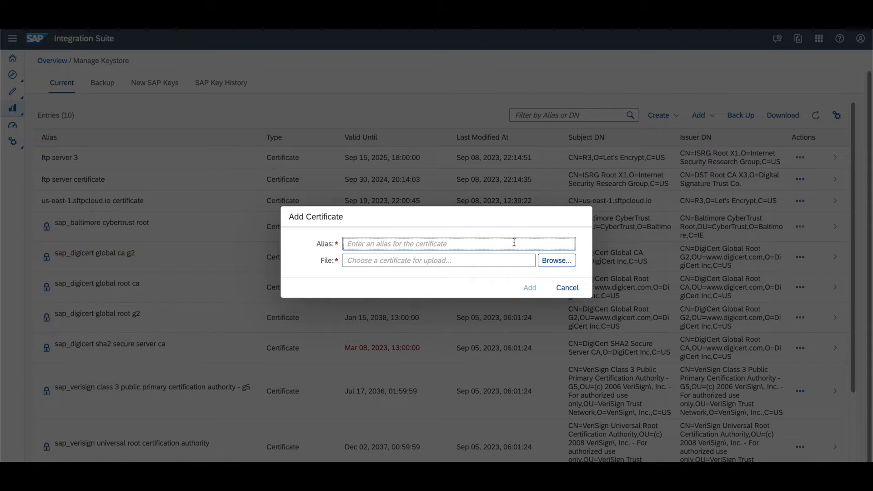
{"action": "type", "text": "FTP Certificate"}
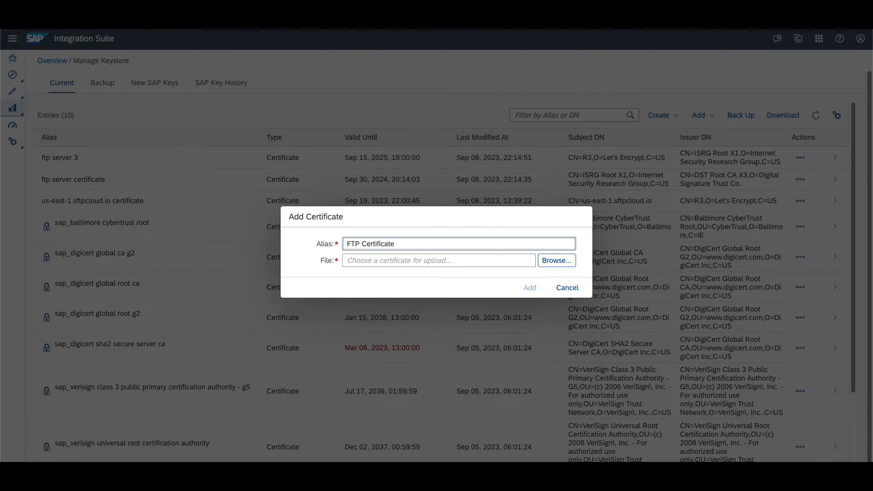
{"action": "left_click", "coordinate": [556, 260]}
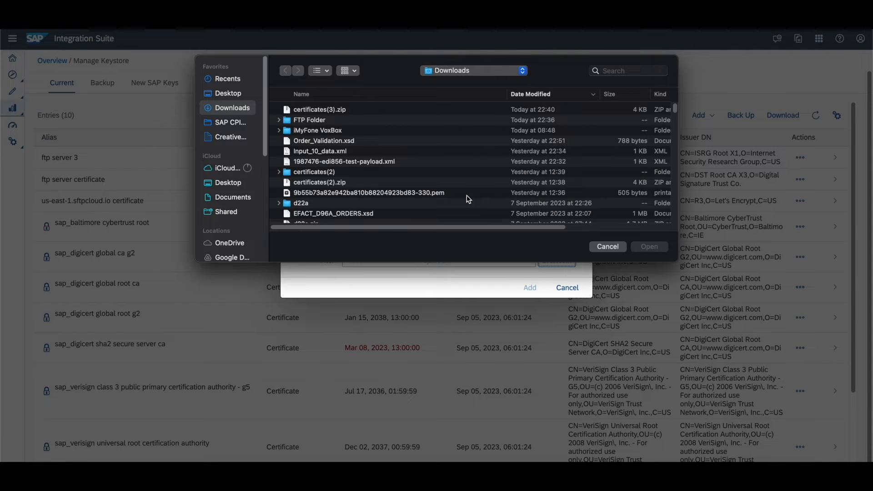
{"action": "double_click", "coordinate": [310, 174]}
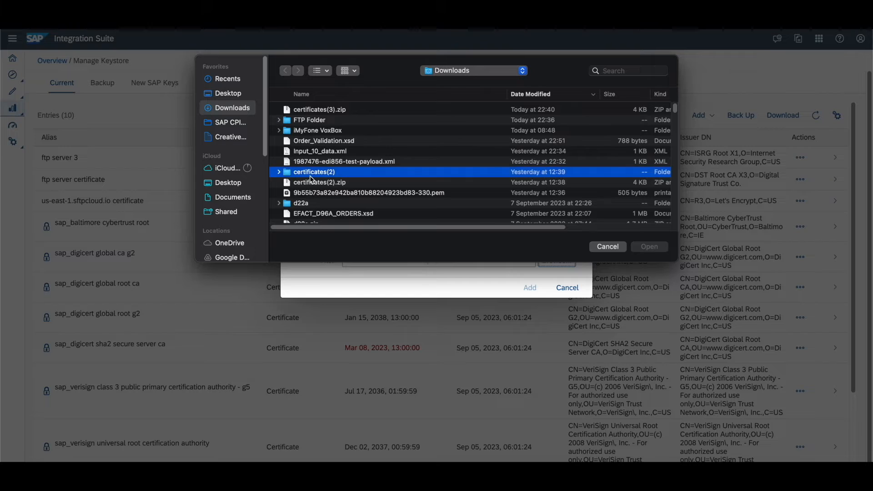
{"action": "left_click", "coordinate": [318, 112]}
{"action": "left_click", "coordinate": [307, 122]}
{"action": "left_click", "coordinate": [307, 125]}
{"action": "left_click", "coordinate": [309, 120]}
{"action": "left_click", "coordinate": [328, 131]}
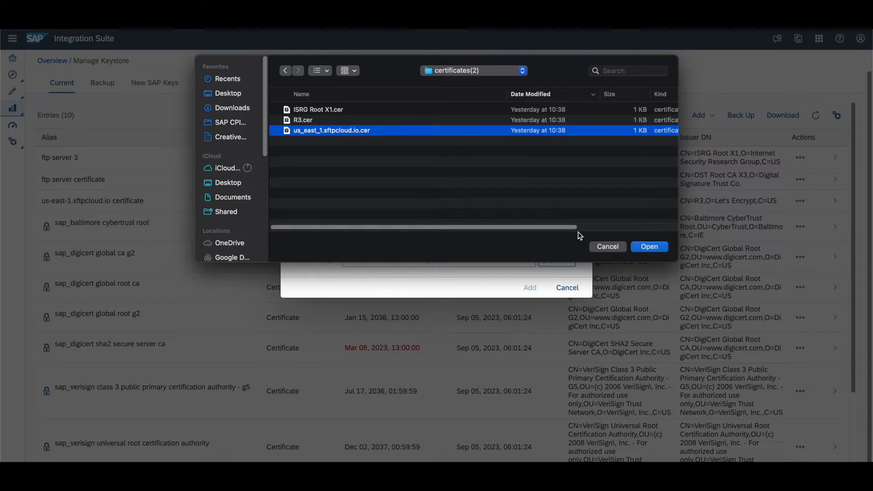
{"action": "left_click", "coordinate": [598, 247]}
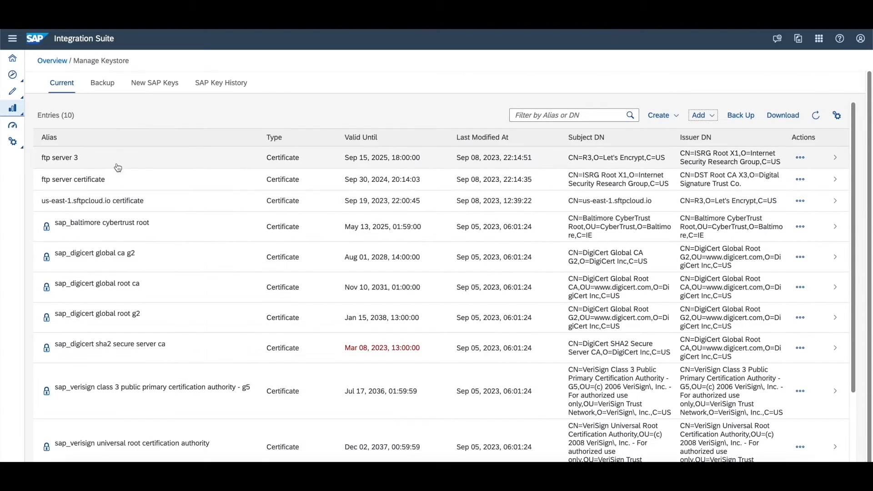
Step: View the details of the ftp server 3 certificate in the keystore, and return to the overview
{"action": "left_click", "coordinate": [118, 164]}
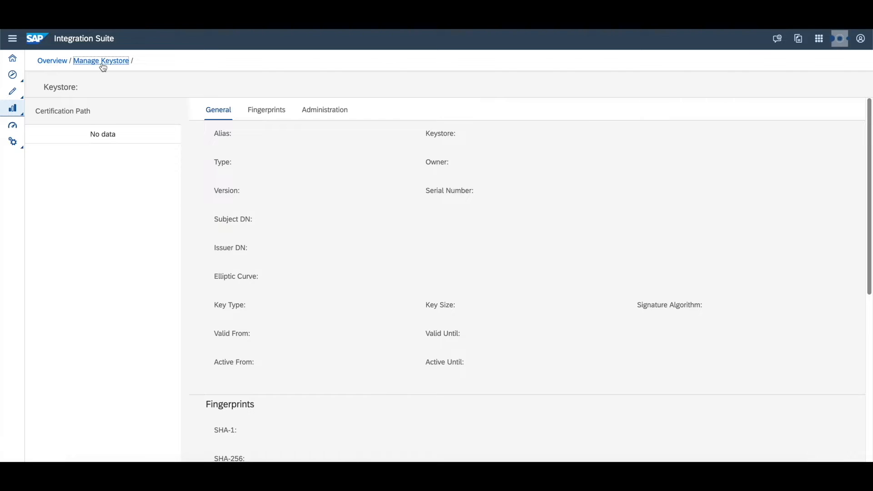
{"action": "left_click", "coordinate": [103, 62]}
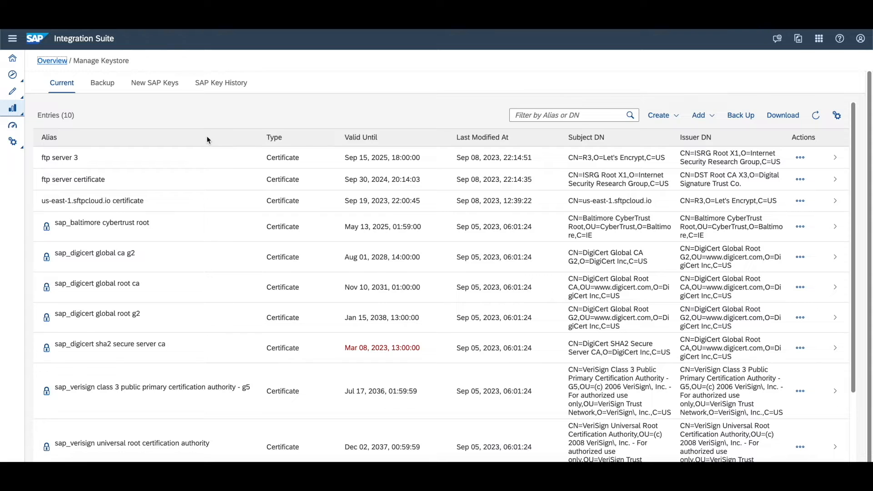
{"action": "left_click", "coordinate": [64, 62]}
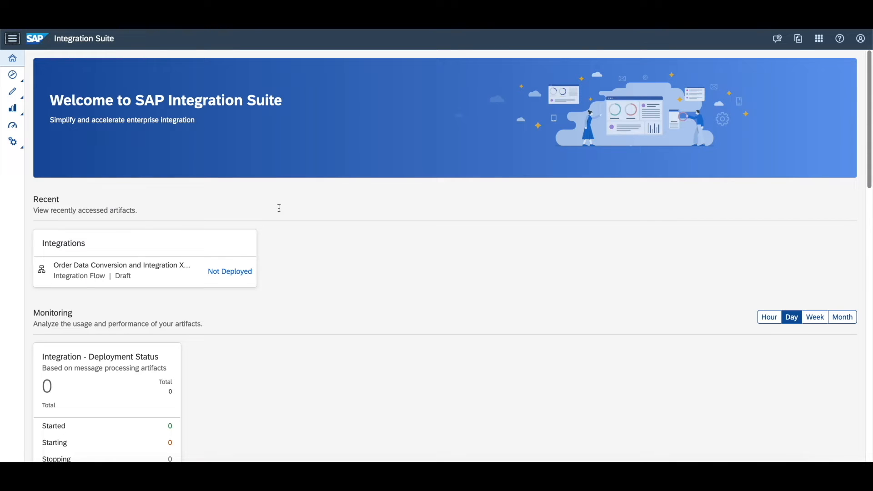
Step: Go to the Integrations design area and open the package scenario 2 - Order Data Conversion and Integration
{"action": "left_click", "coordinate": [10, 39]}
{"action": "left_click", "coordinate": [67, 109]}
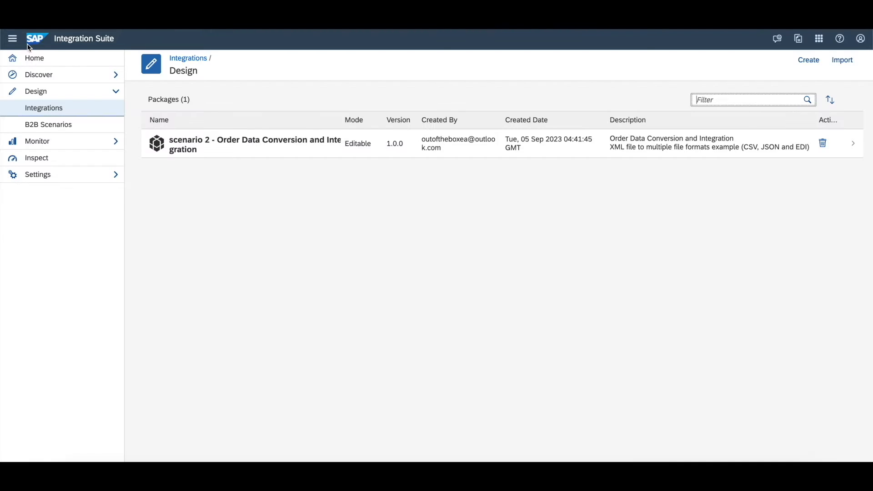
{"action": "left_click", "coordinate": [13, 38]}
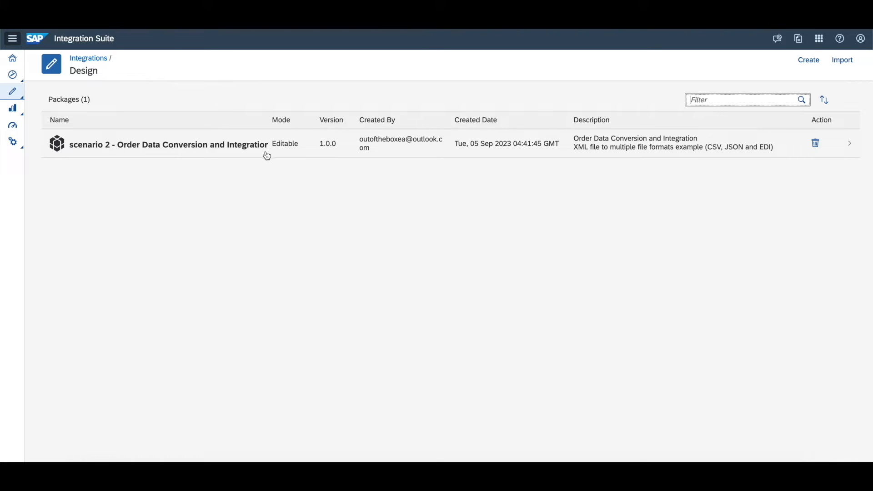
{"action": "left_click", "coordinate": [848, 150]}
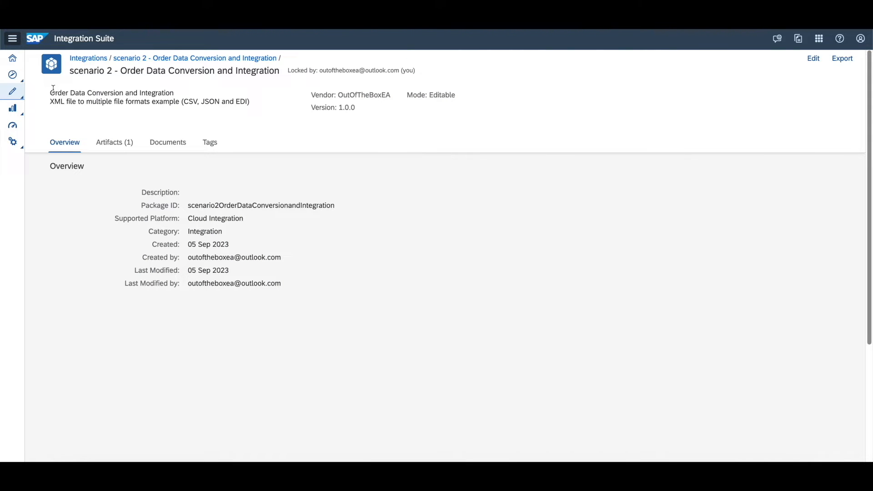
Step: Examine the package's short description about converting an XML file to multiple file formats
{"action": "left_click_drag", "start_coordinate": [52, 91], "coordinate": [180, 90]}
{"action": "left_click", "coordinate": [154, 110]}
{"action": "triple_click", "coordinate": [152, 104]}
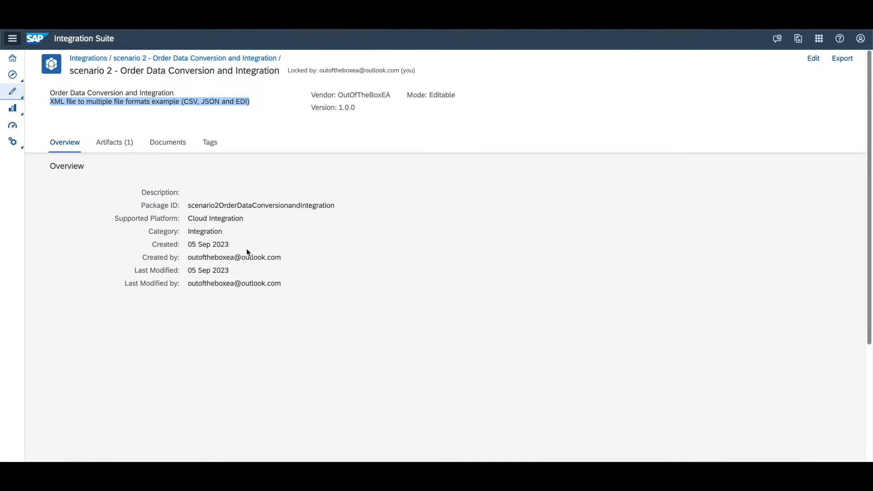
Step: Put the package's artifacts into edit mode by closing the previous session, and view the artifact types available to add
{"action": "left_click", "coordinate": [112, 145]}
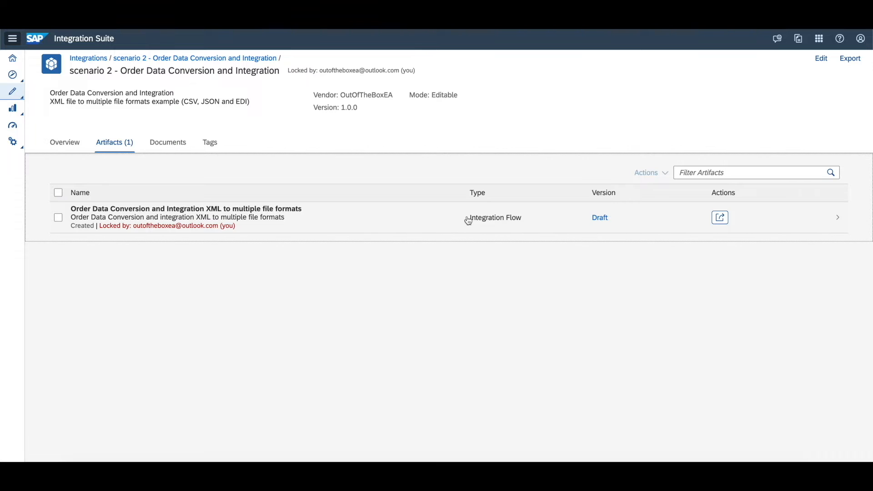
{"action": "left_click", "coordinate": [816, 61]}
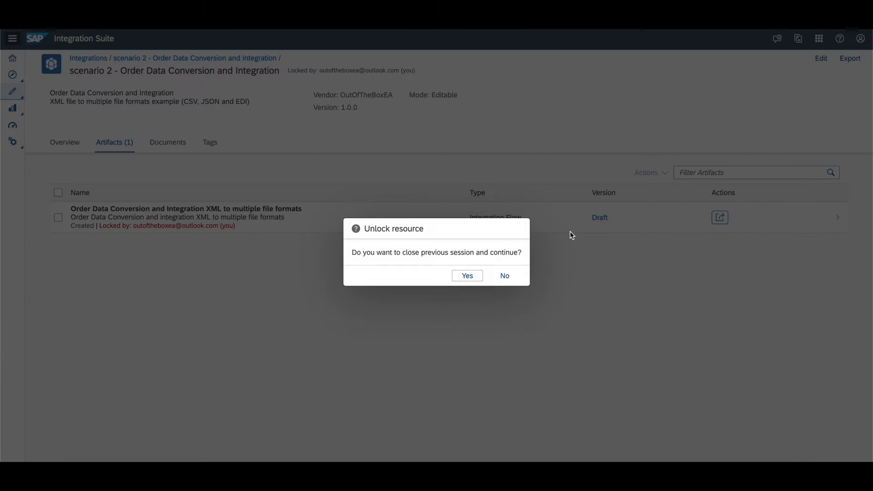
{"action": "left_click", "coordinate": [468, 276]}
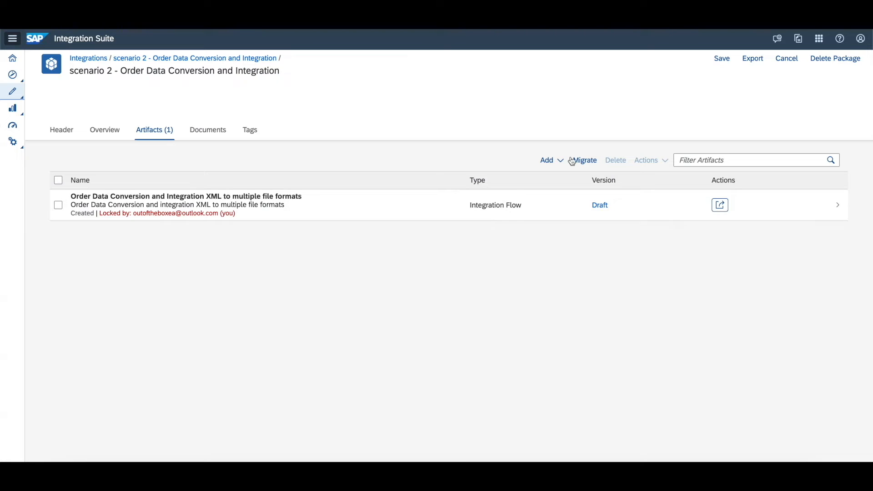
{"action": "left_click", "coordinate": [563, 163]}
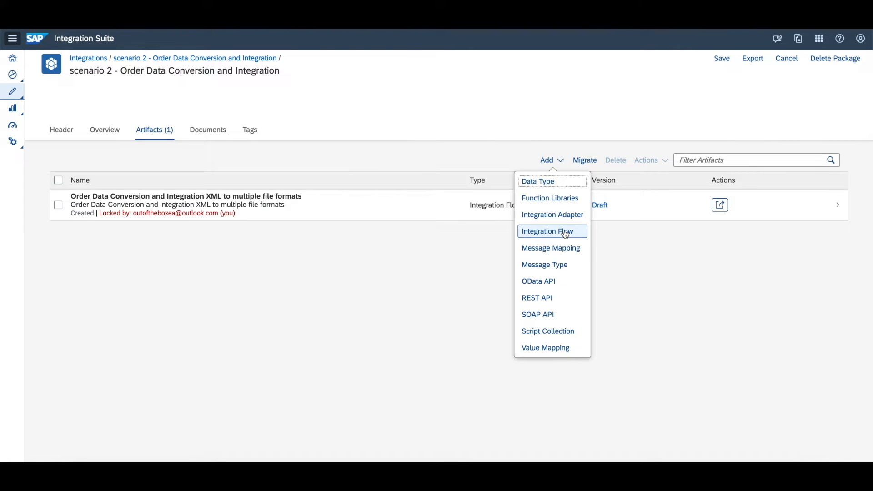
{"action": "left_click", "coordinate": [449, 236]}
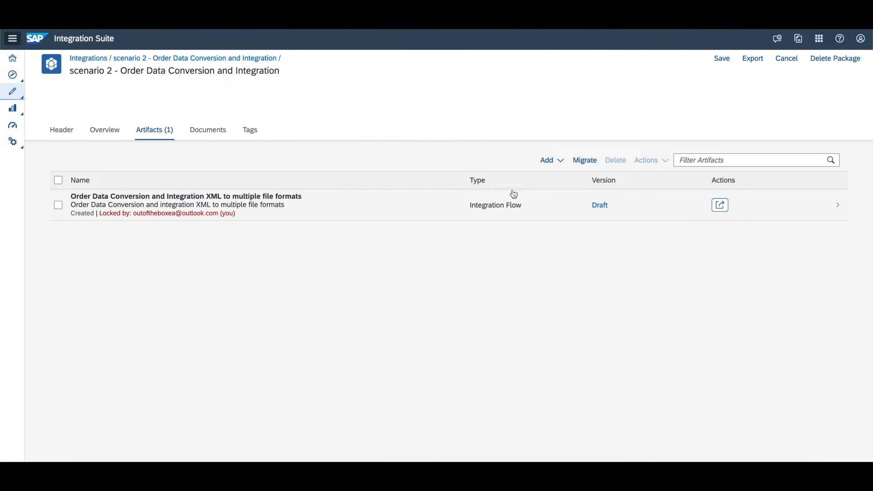
Step: Open the integration flow Order Data Conversion and Integration XML to multiple file formats for editing, closing the previous session
{"action": "left_click", "coordinate": [838, 206]}
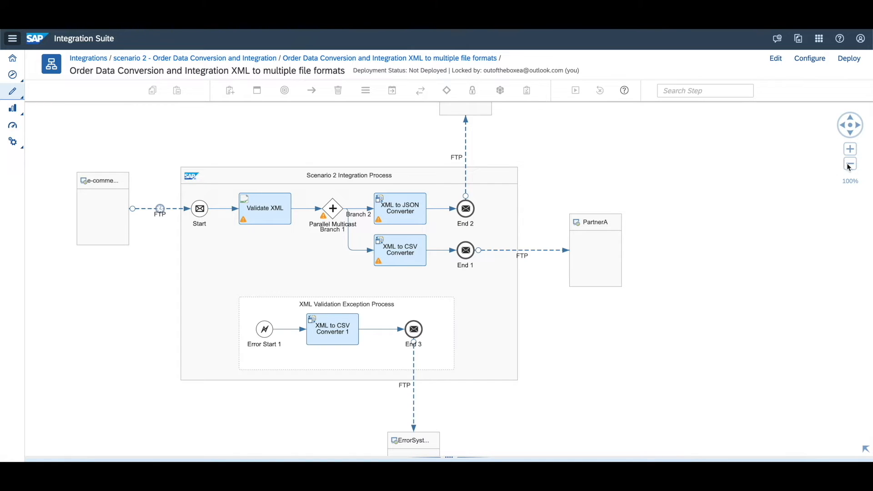
{"action": "left_click", "coordinate": [775, 58]}
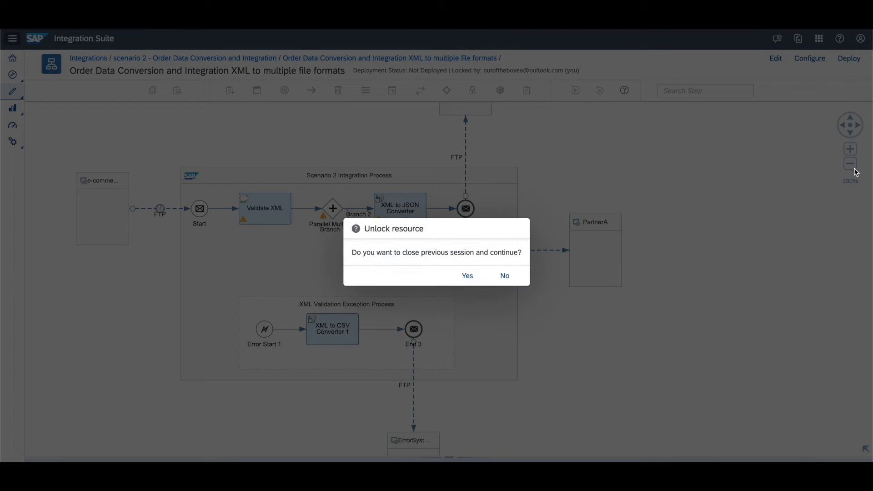
{"action": "left_click", "coordinate": [470, 276]}
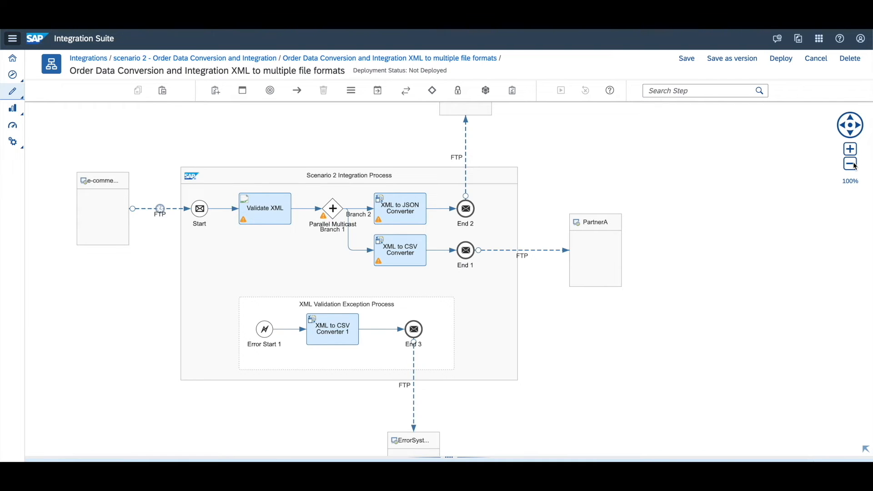
{"action": "left_click", "coordinate": [854, 164]}
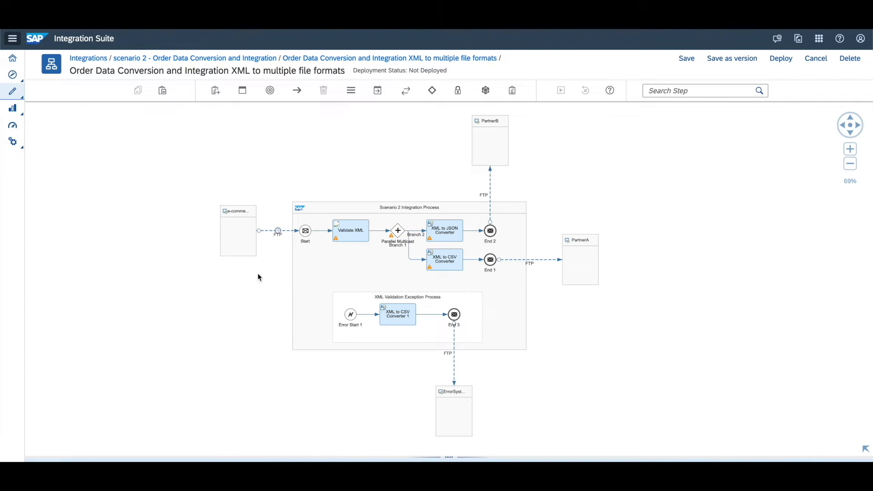
Step: Select the e-commerce sender in the integration flow and view its name in the properties
{"action": "left_click", "coordinate": [339, 209]}
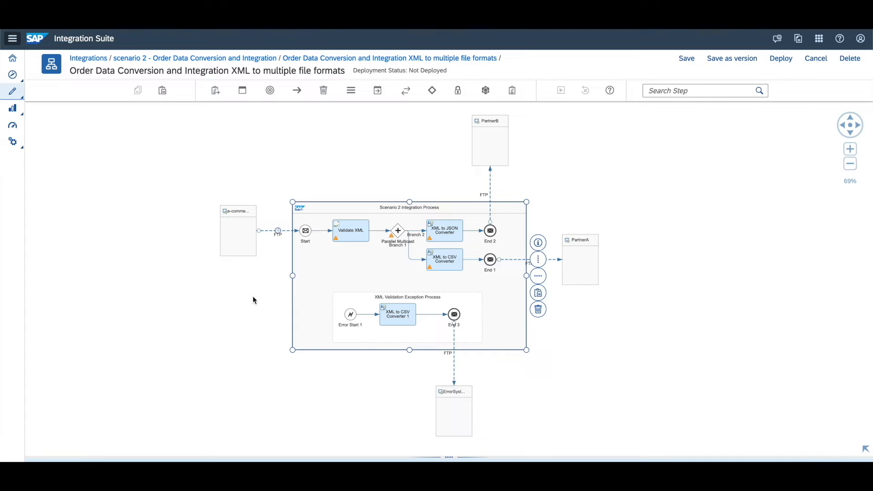
{"action": "left_click", "coordinate": [238, 247]}
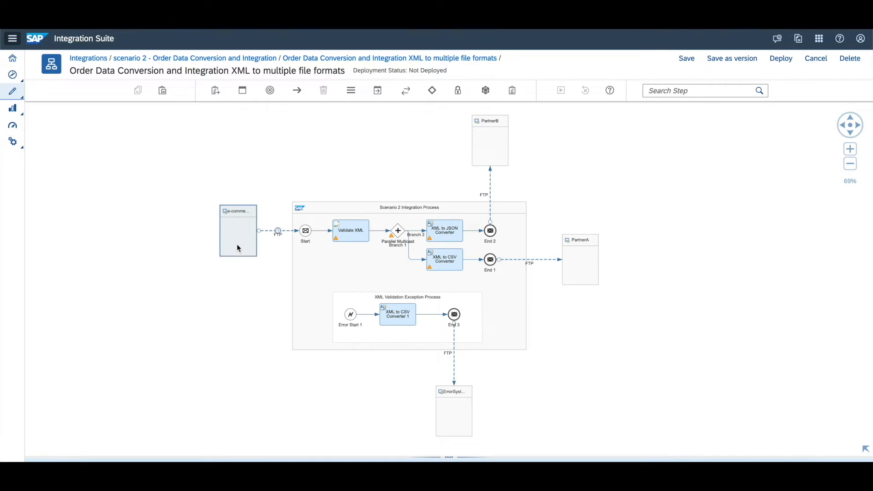
{"action": "left_click", "coordinate": [240, 319]}
{"action": "left_click", "coordinate": [231, 250]}
{"action": "left_click", "coordinate": [239, 225]}
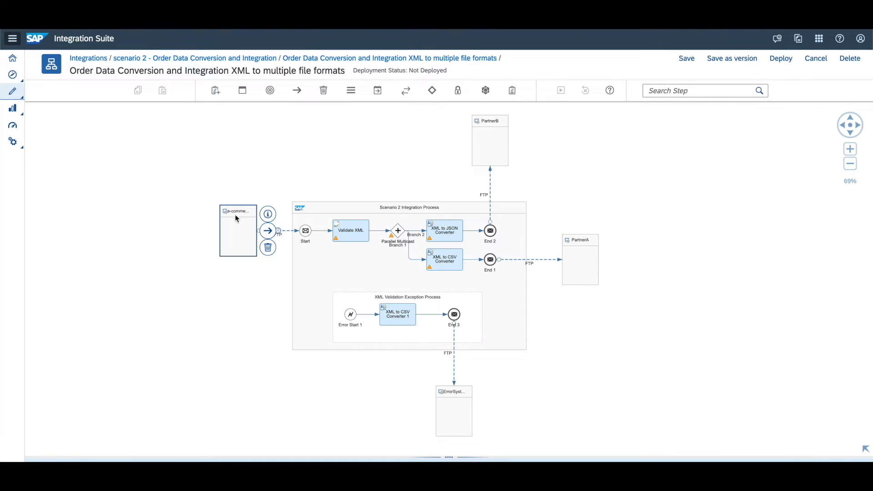
{"action": "left_click_drag", "start_coordinate": [448, 457], "coordinate": [418, 362]}
{"action": "left_click", "coordinate": [238, 411]}
{"action": "triple_click", "coordinate": [137, 408]}
{"action": "left_click", "coordinate": [234, 222]}
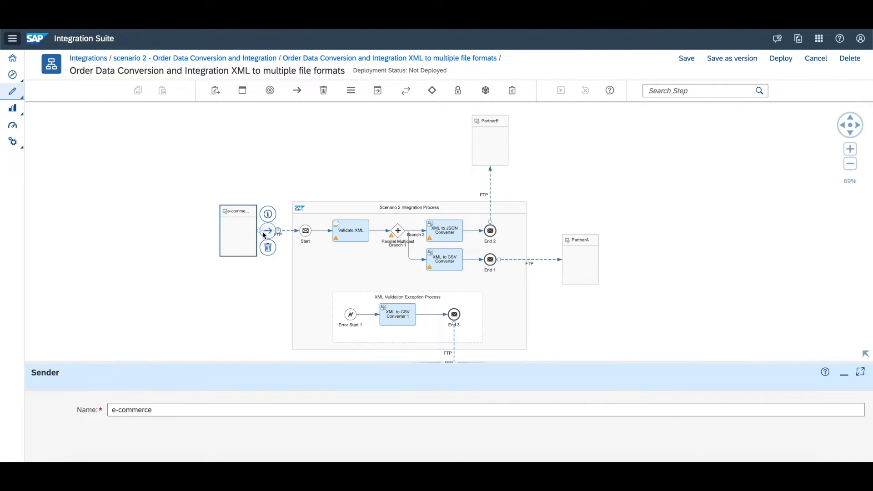
Step: Open the FTP channel between the e-commerce sender and the Start event, and view its general channel and adapter details
{"action": "left_click", "coordinate": [288, 232]}
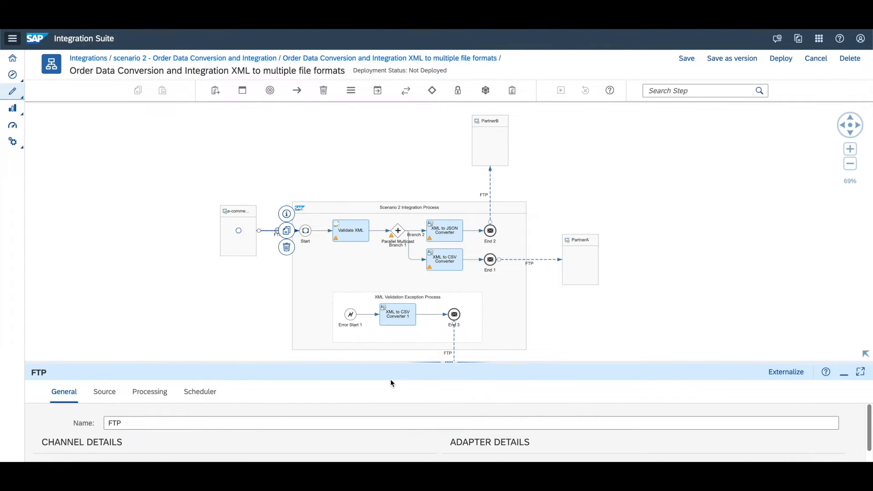
{"action": "left_click_drag", "start_coordinate": [436, 364], "coordinate": [410, 182]}
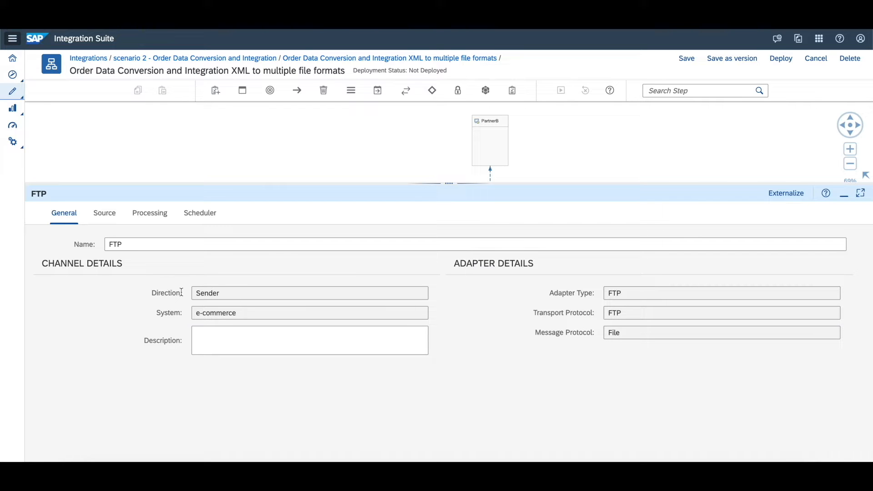
{"action": "double_click", "coordinate": [209, 292]}
Step: Examine the FTP sender channel's source connection parameters: address, proxy type, encryption, credential name, timeout and reconnect attempts
{"action": "left_click", "coordinate": [104, 213]}
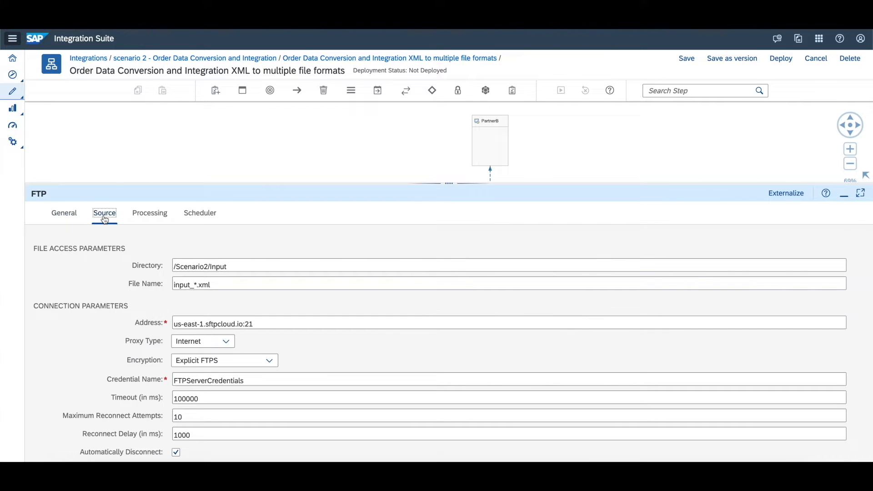
{"action": "left_click_drag", "start_coordinate": [142, 183], "coordinate": [145, 137]}
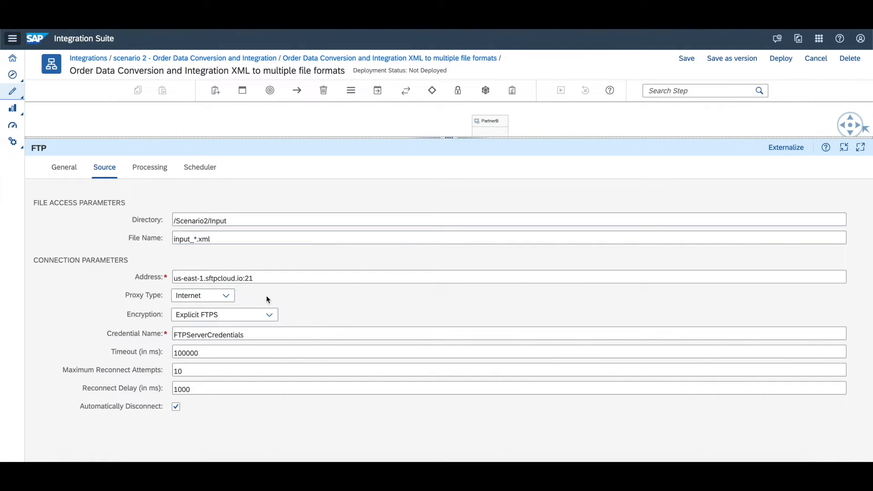
{"action": "left_click", "coordinate": [264, 279]}
{"action": "triple_click", "coordinate": [184, 279]}
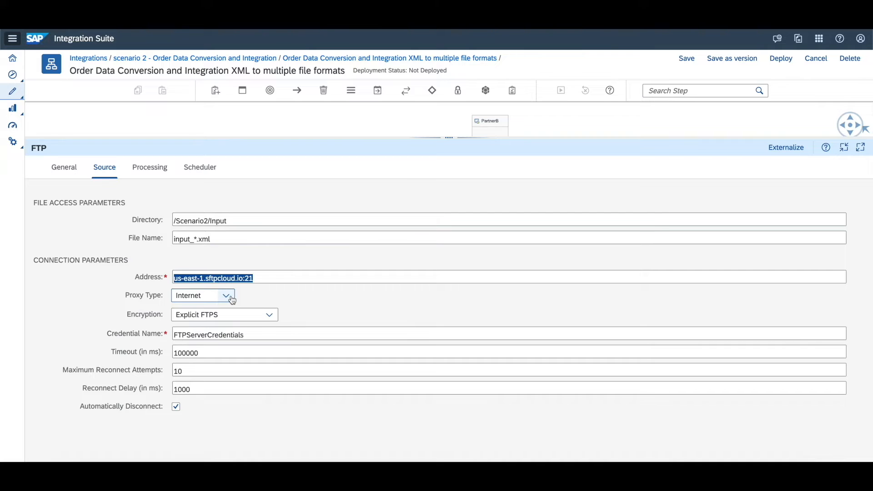
{"action": "left_click", "coordinate": [255, 337]}
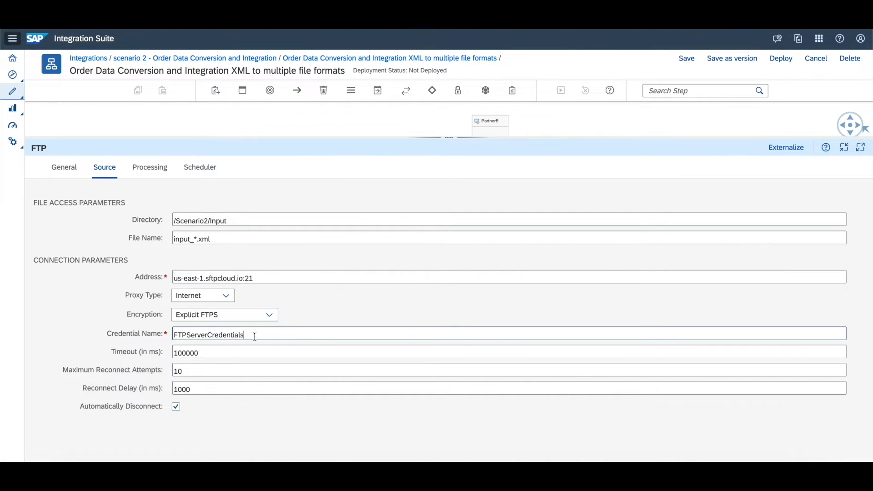
{"action": "double_click", "coordinate": [185, 334]}
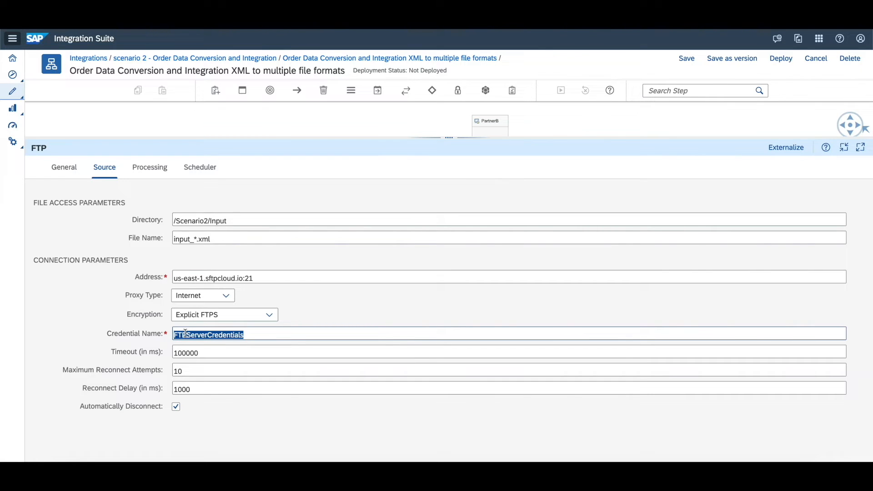
{"action": "left_click", "coordinate": [157, 353]}
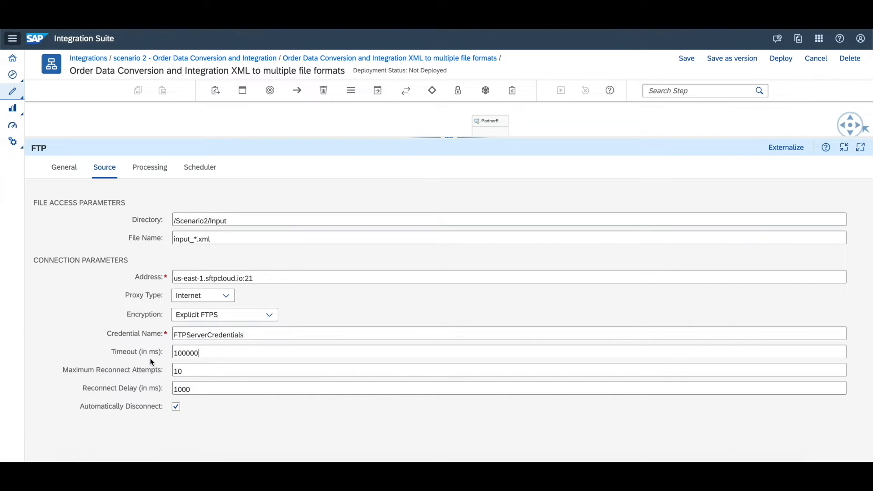
{"action": "left_click", "coordinate": [195, 371]}
Step: Check the channel's source directory and file name pattern, and compare the directory with the Input folder in the FTP client
{"action": "left_click_drag", "start_coordinate": [248, 221], "coordinate": [149, 217]}
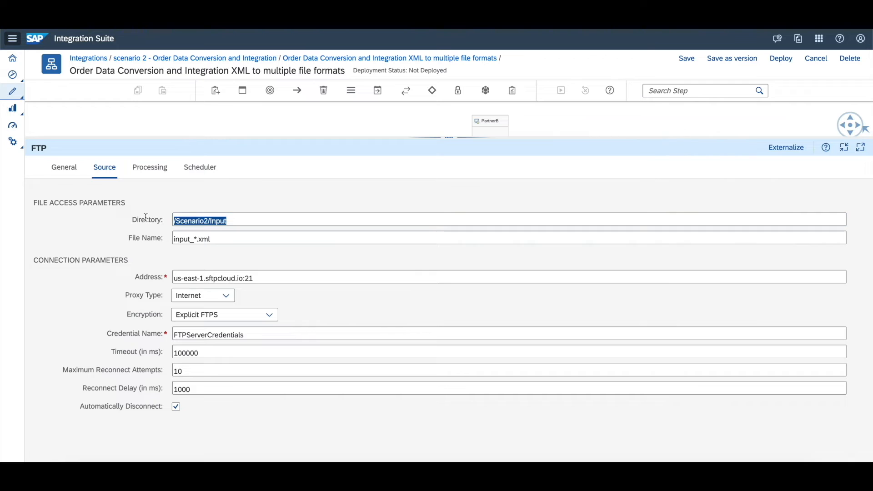
{"action": "left_click", "coordinate": [219, 237]}
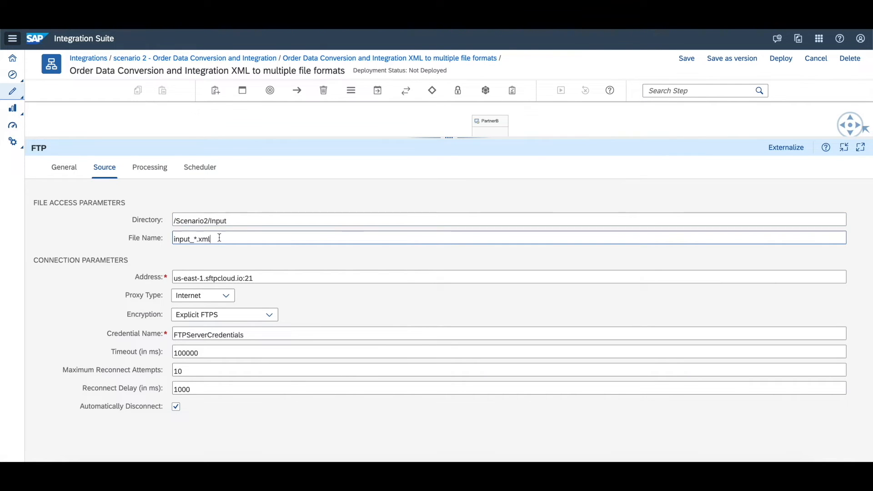
{"action": "left_click_drag", "start_coordinate": [174, 238], "coordinate": [213, 237]}
{"action": "left_click", "coordinate": [240, 222]}
{"action": "triple_click", "coordinate": [240, 222]}
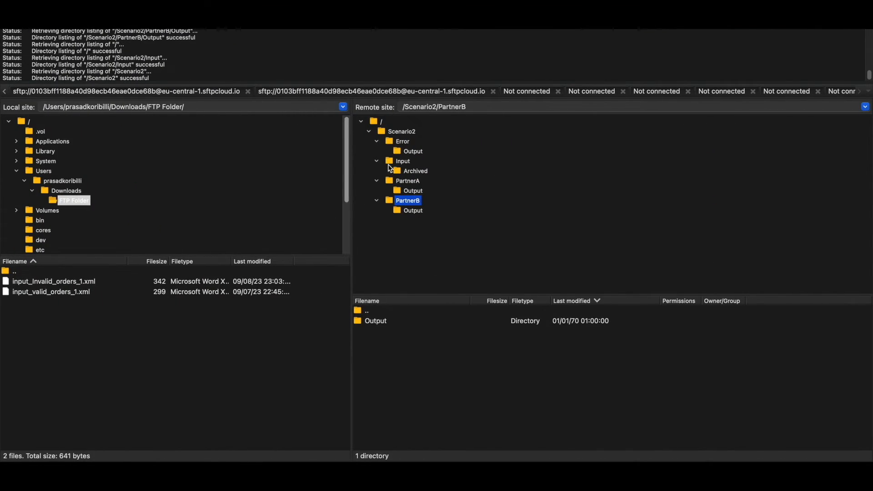
{"action": "left_click", "coordinate": [392, 162]}
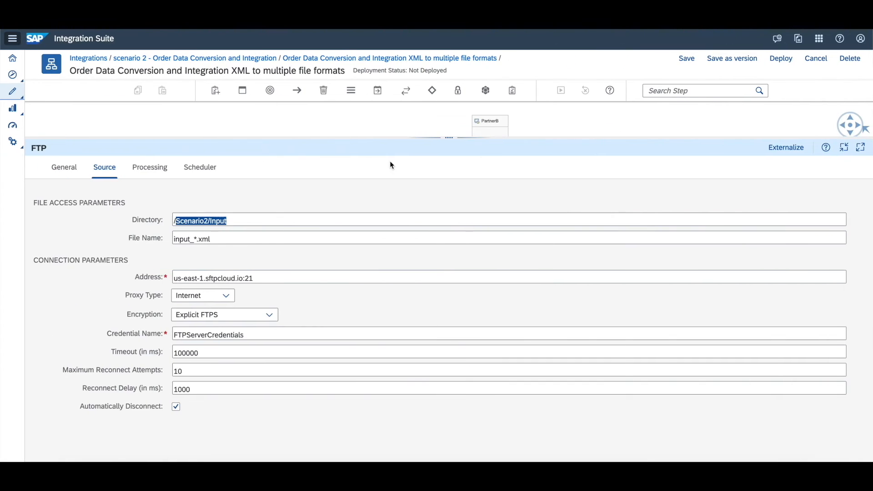
Step: Review the sender channel's processing parameters, choosing Move File for post-processing, and check the archive directory path
{"action": "left_click", "coordinate": [142, 172]}
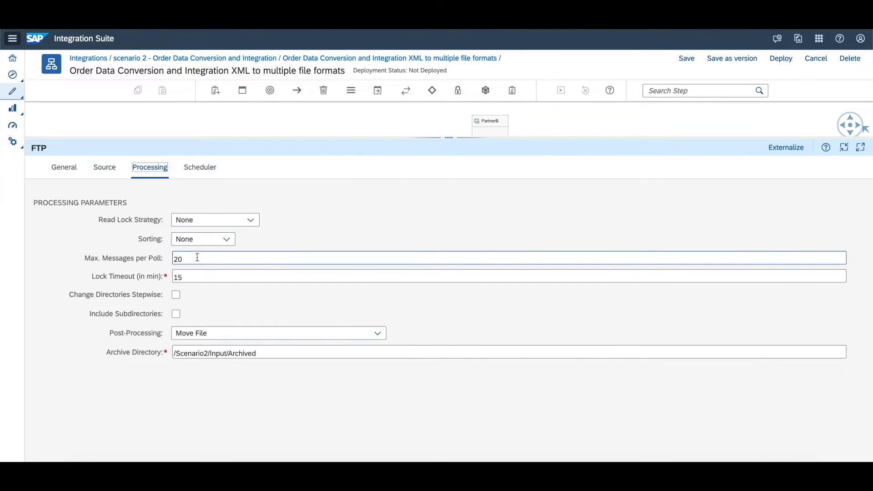
{"action": "left_click", "coordinate": [192, 276]}
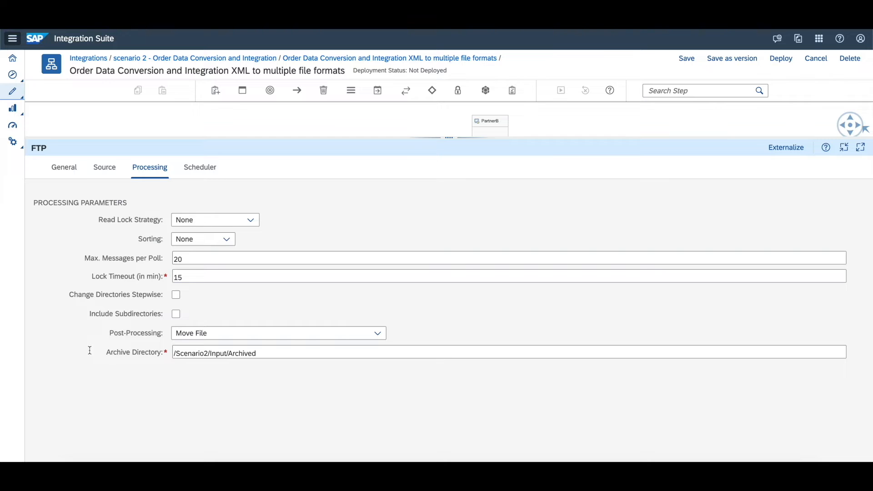
{"action": "triple_click", "coordinate": [133, 332]}
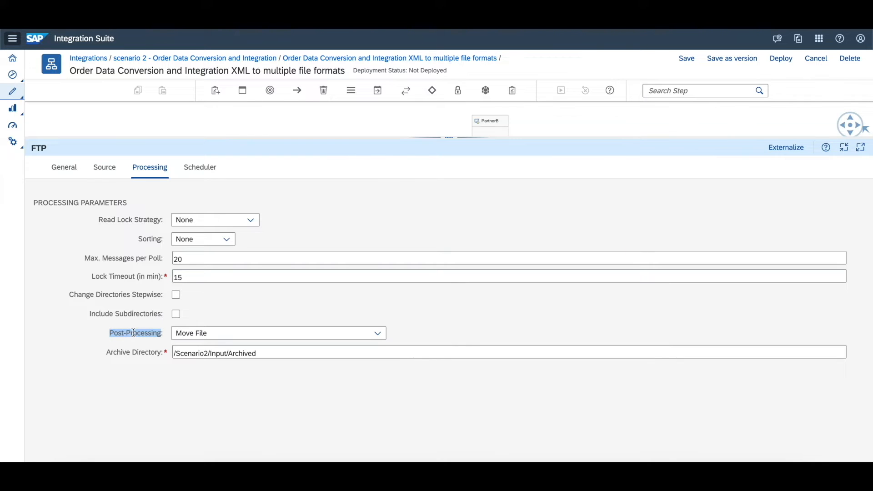
{"action": "left_click", "coordinate": [216, 340]}
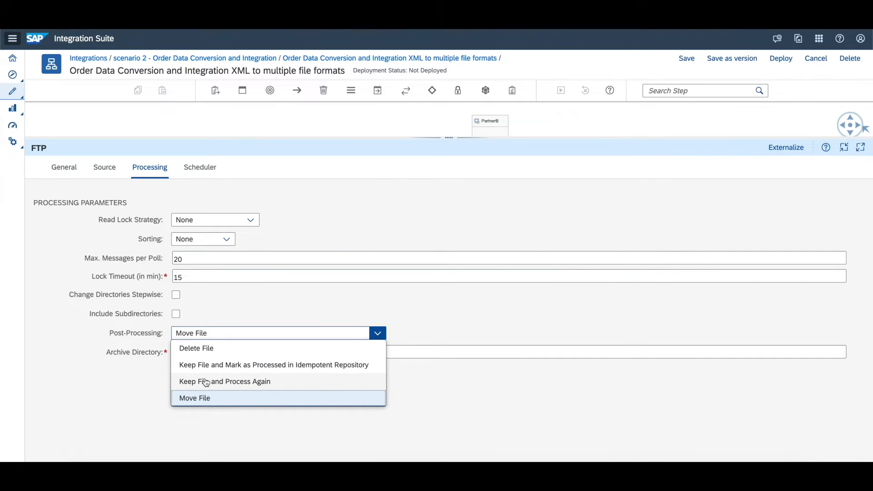
{"action": "left_click", "coordinate": [206, 398]}
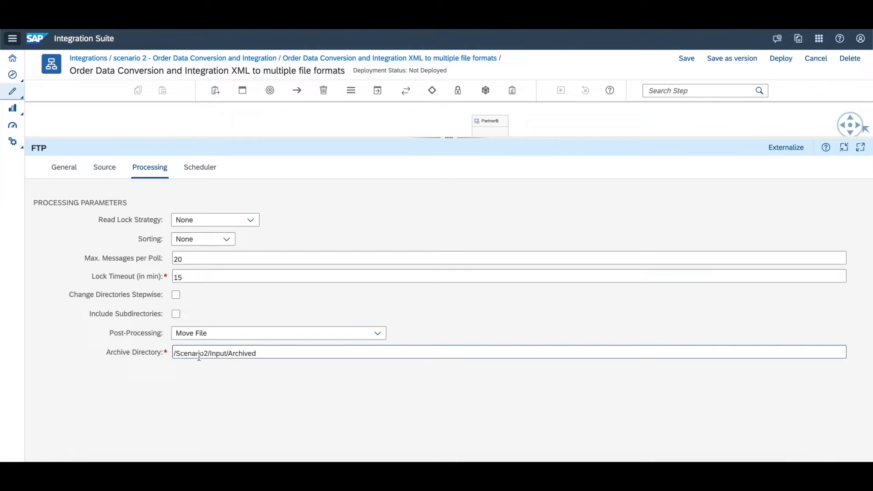
{"action": "left_click", "coordinate": [270, 353]}
{"action": "left_click_drag", "start_coordinate": [270, 354], "coordinate": [126, 386]}
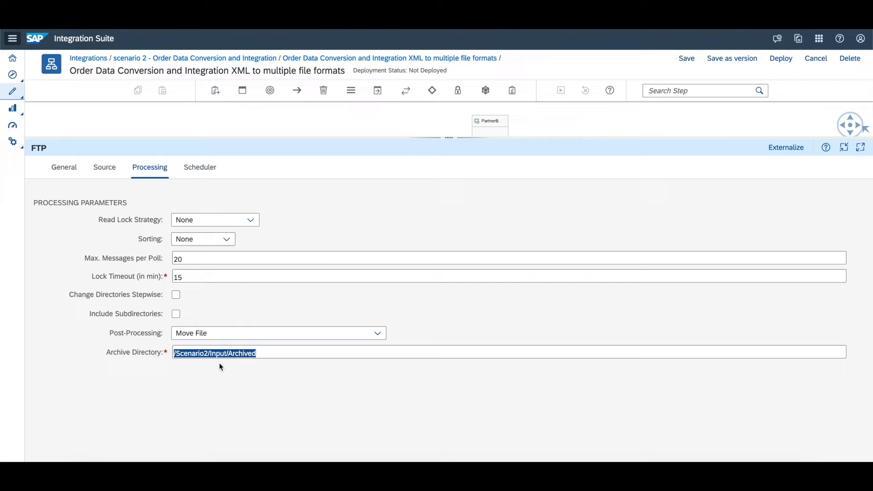
{"action": "double_click", "coordinate": [241, 358]}
Step: Switch to the FTP client and view the Archived folder inside /Scenario2/Input
{"action": "key", "text": "ctrl+Right"}
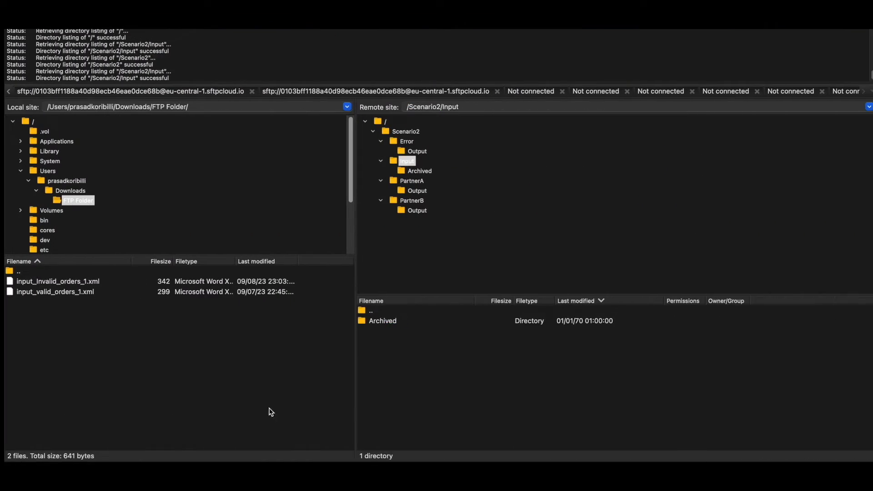
{"action": "left_click", "coordinate": [419, 174]}
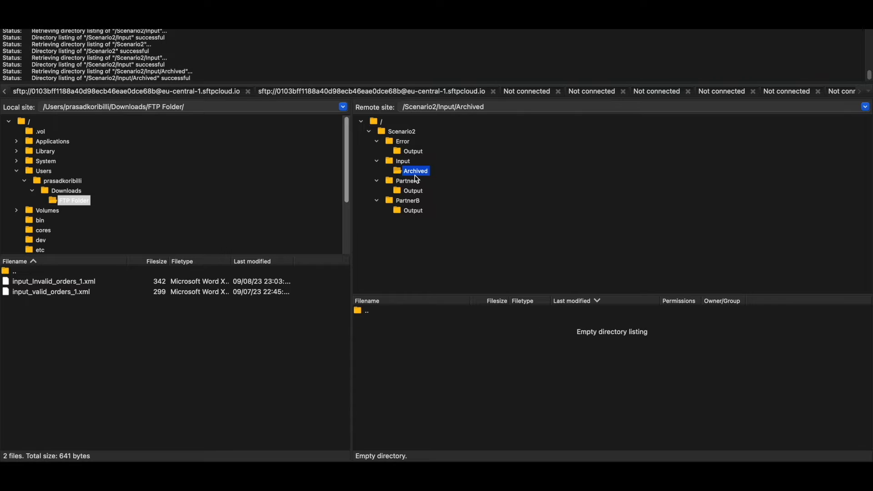
{"action": "key", "text": "Up"}
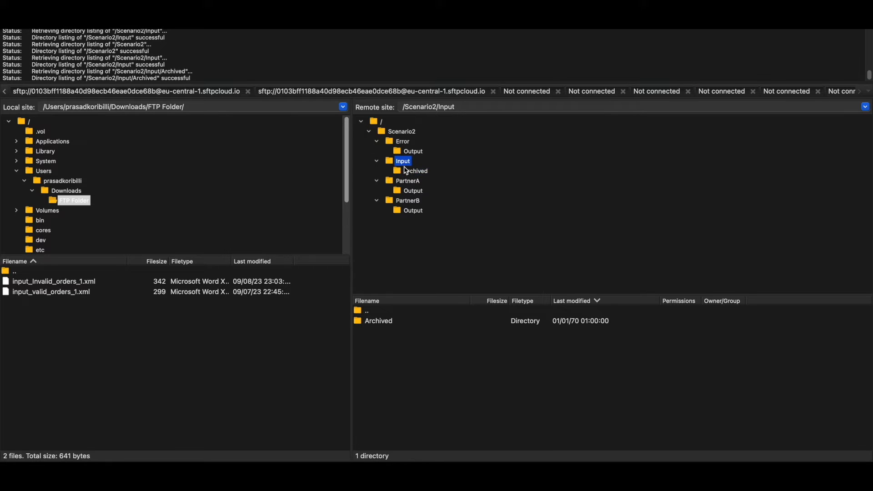
{"action": "left_click", "coordinate": [409, 174]}
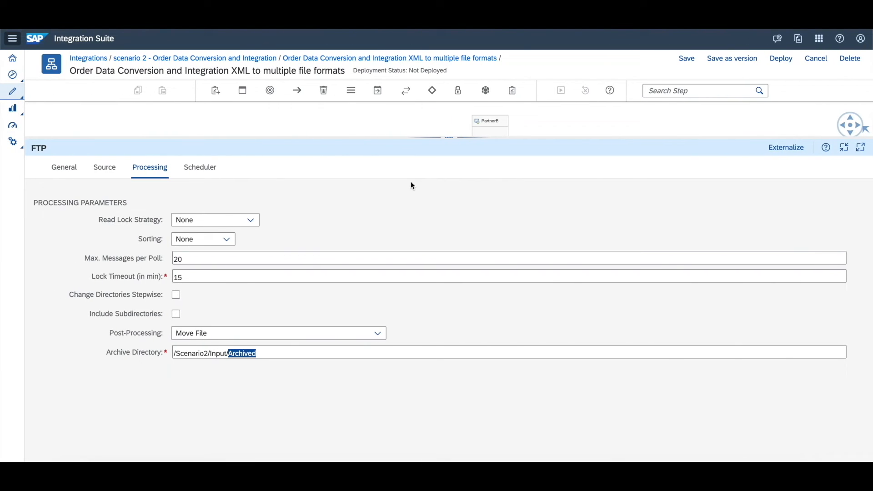
Step: Review the sender channel's schedule in Integration Suite, choosing Daily recurrence and checking the interval and time zone
{"action": "left_click", "coordinate": [210, 172]}
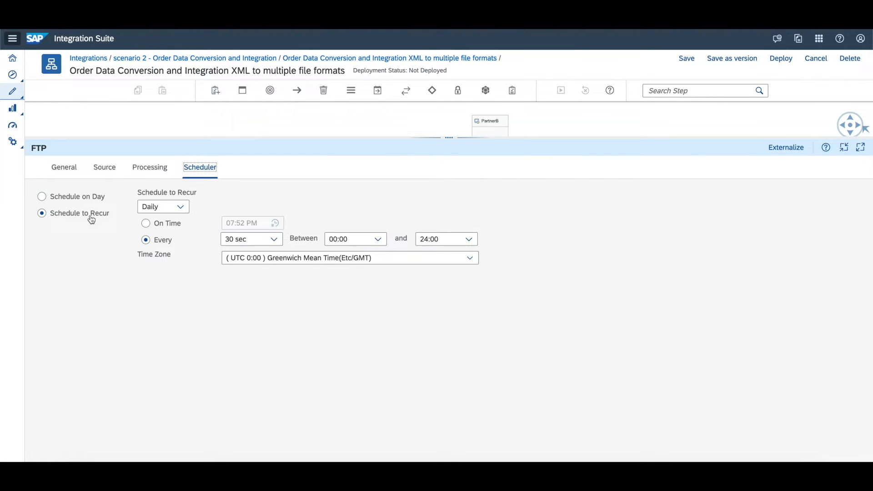
{"action": "left_click", "coordinate": [180, 206]}
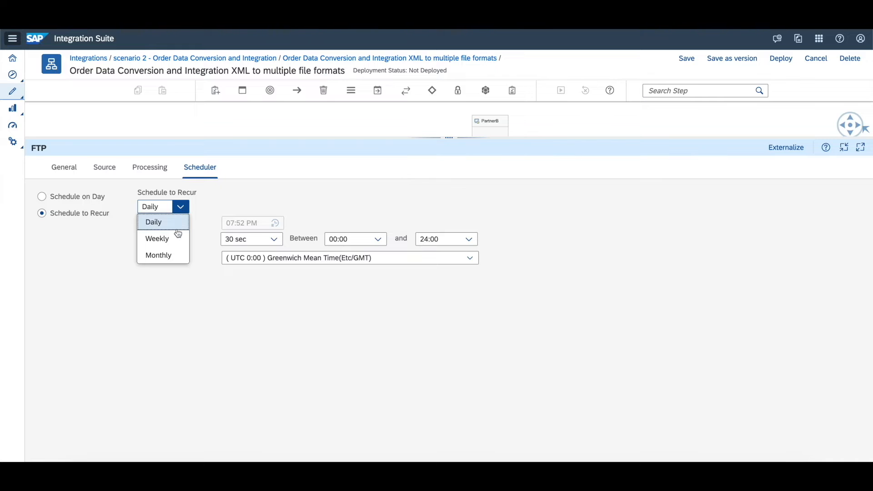
{"action": "left_click", "coordinate": [162, 226]}
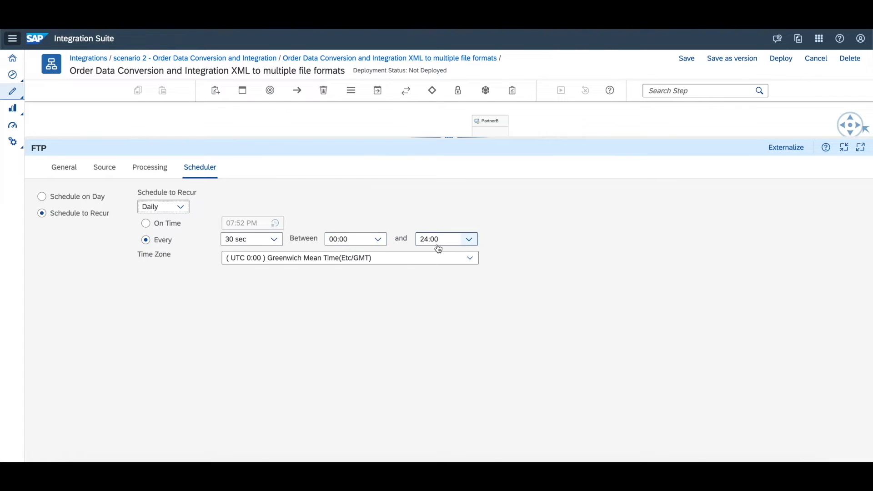
{"action": "left_click", "coordinate": [471, 262]}
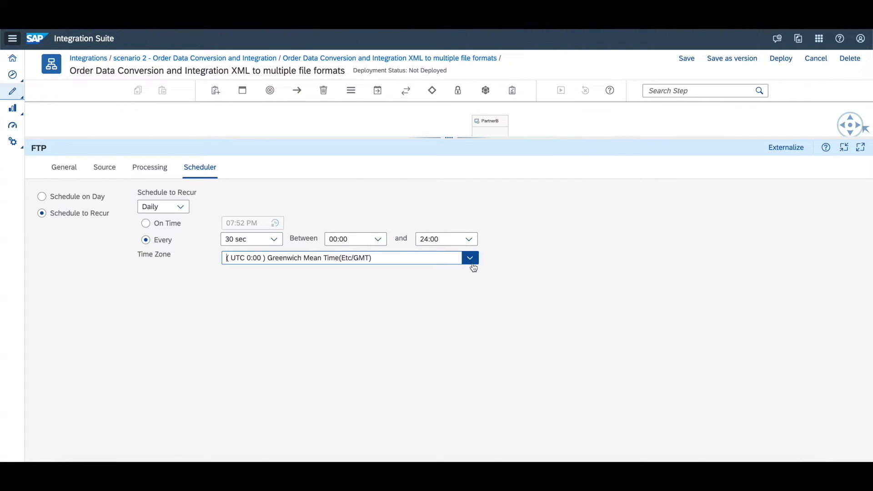
{"action": "left_click", "coordinate": [472, 263]}
{"action": "left_click", "coordinate": [473, 268]}
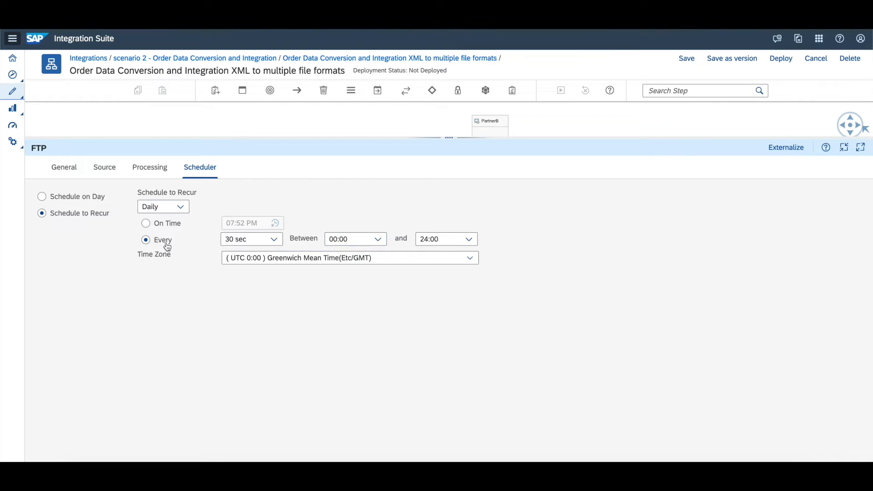
Step: Revisit the channel's source, processing and scheduler settings, and return to the overall integration flow with nothing selected
{"action": "left_click", "coordinate": [105, 176]}
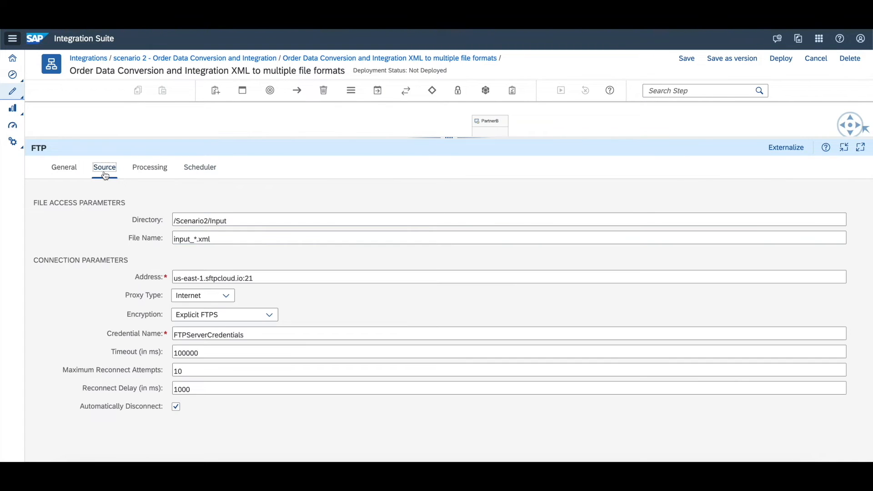
{"action": "left_click", "coordinate": [152, 169]}
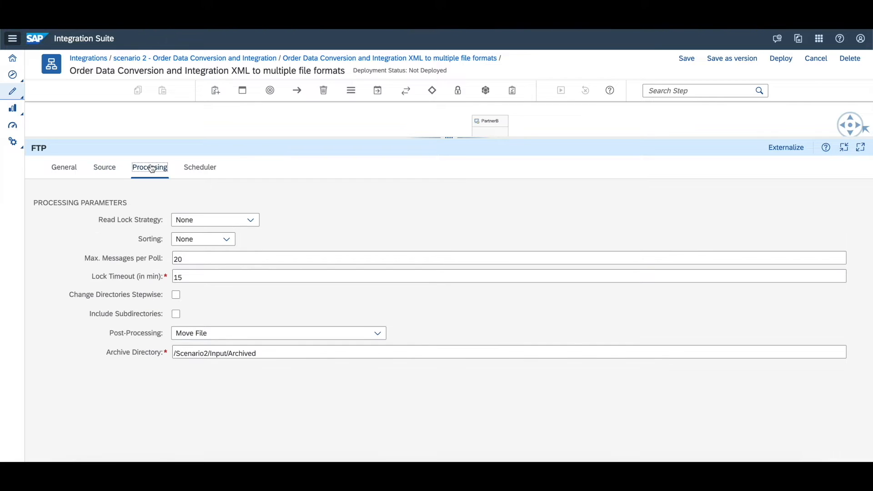
{"action": "left_click", "coordinate": [190, 169]}
{"action": "left_click_drag", "start_coordinate": [405, 139], "coordinate": [438, 394]}
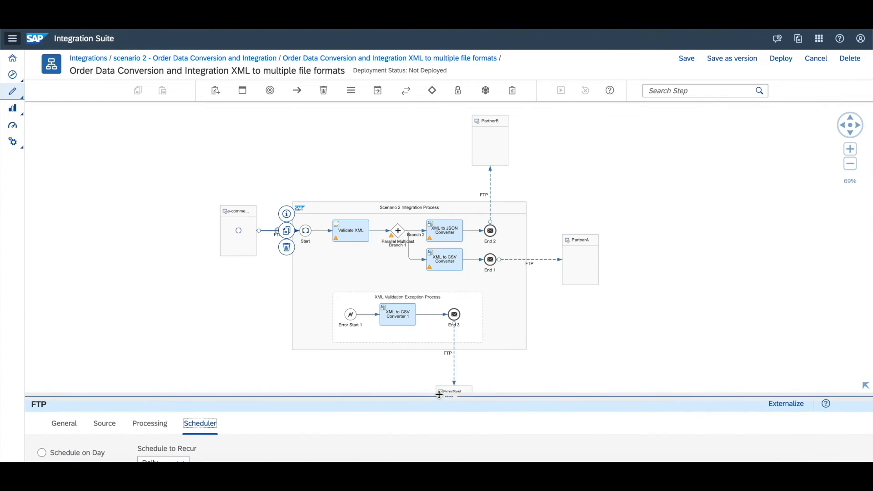
{"action": "left_click", "coordinate": [260, 308]}
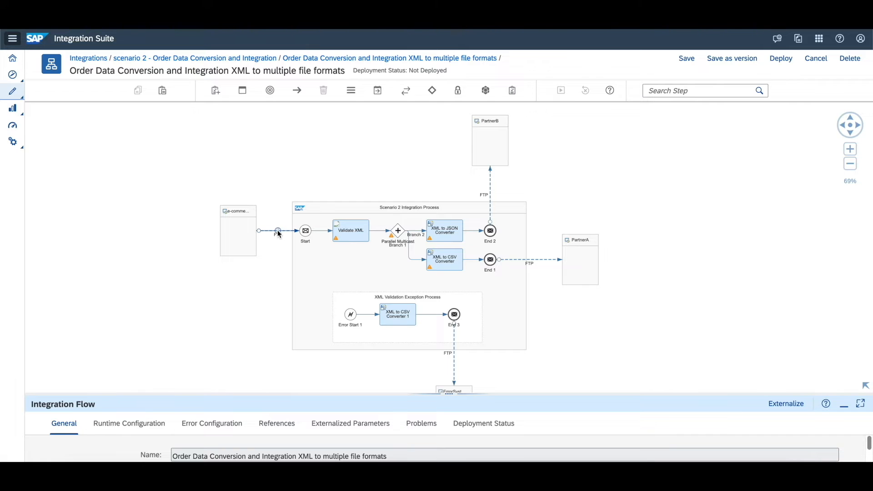
Step: View the integration flow's general properties and look up the XML Validator among the available validator steps
{"action": "left_click_drag", "start_coordinate": [444, 393], "coordinate": [433, 271]}
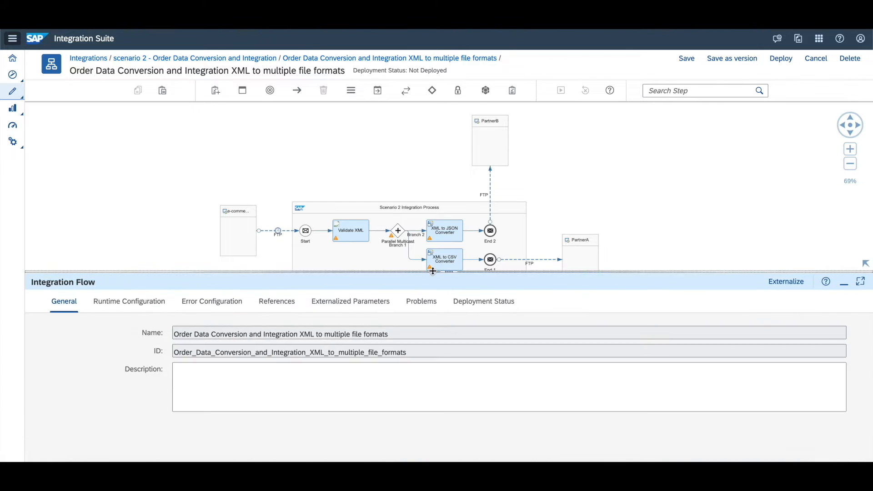
{"action": "left_click", "coordinate": [682, 64]}
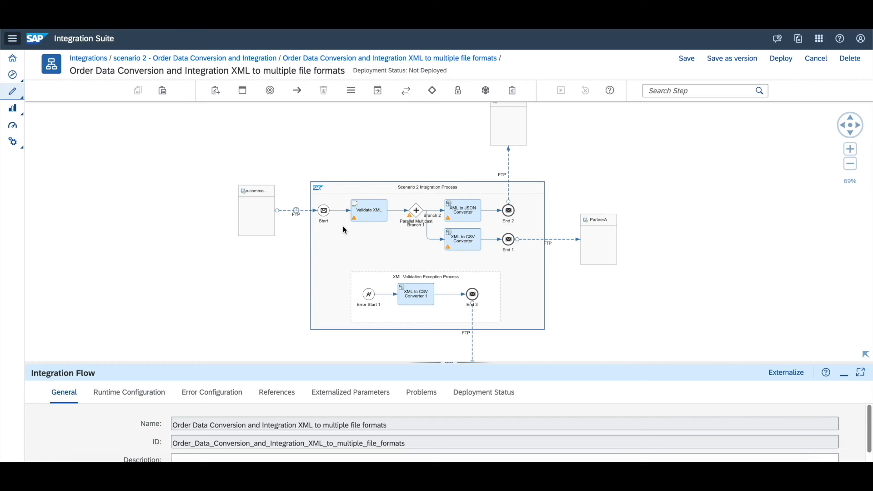
{"action": "left_click", "coordinate": [511, 93]}
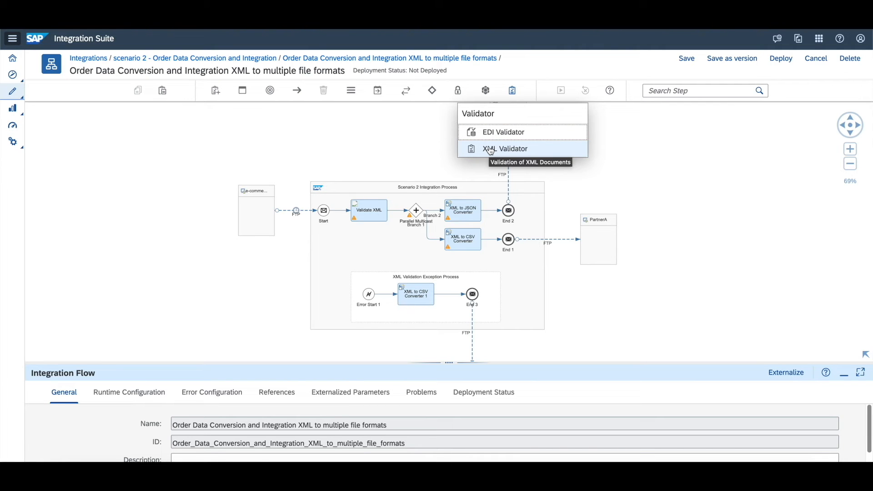
Step: Open the Validate XML step's validation settings and choose Integration Flow as the schema source
{"action": "left_click", "coordinate": [364, 210]}
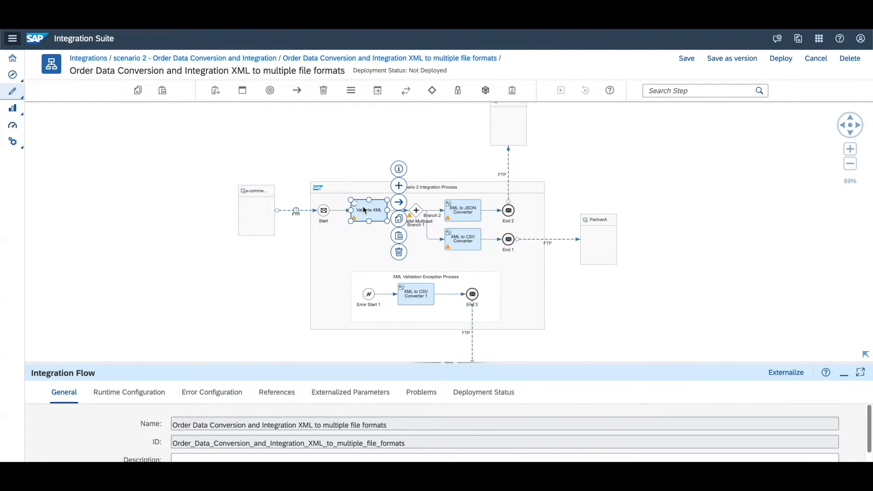
{"action": "left_click_drag", "start_coordinate": [448, 362], "coordinate": [449, 255]}
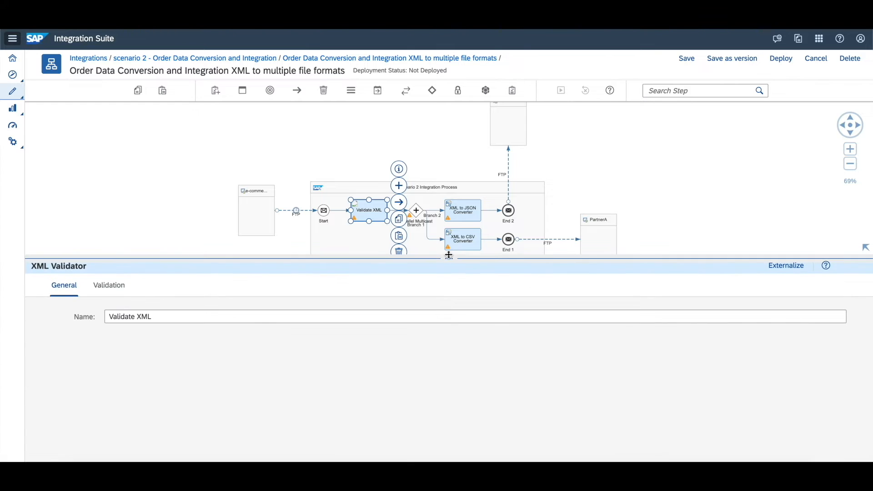
{"action": "left_click", "coordinate": [108, 285]}
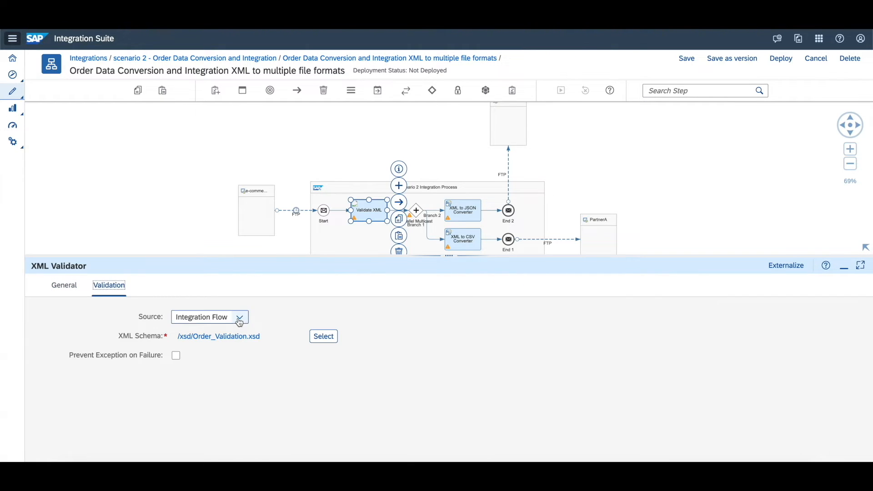
{"action": "left_click", "coordinate": [239, 318]}
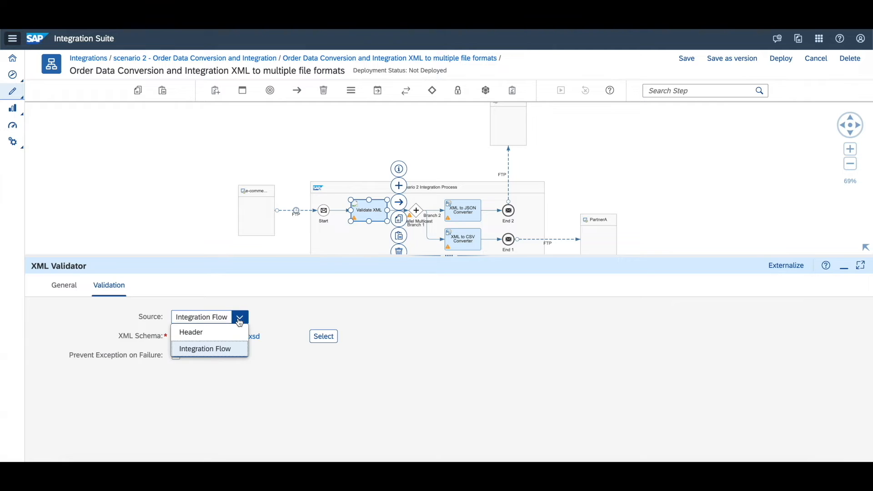
{"action": "left_click", "coordinate": [200, 354]}
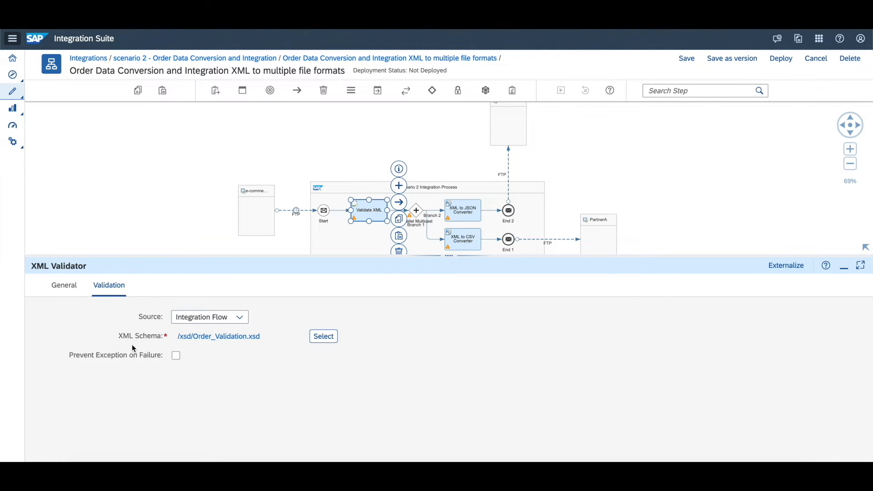
Step: Review the XML schema selection options, including uploading Order_Validation.xsd from the Downloads folder, and cancel without selecting a schema
{"action": "left_click_drag", "start_coordinate": [121, 336], "coordinate": [162, 336]}
{"action": "left_click", "coordinate": [324, 337]}
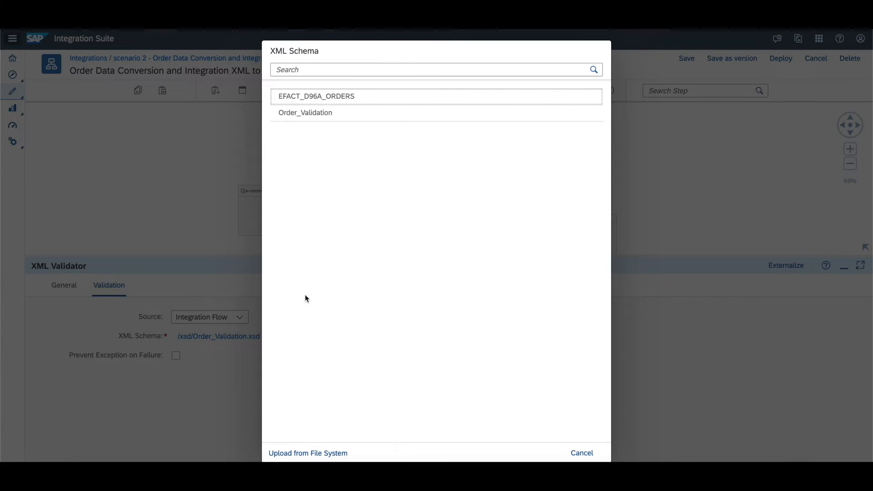
{"action": "left_click", "coordinate": [307, 457]}
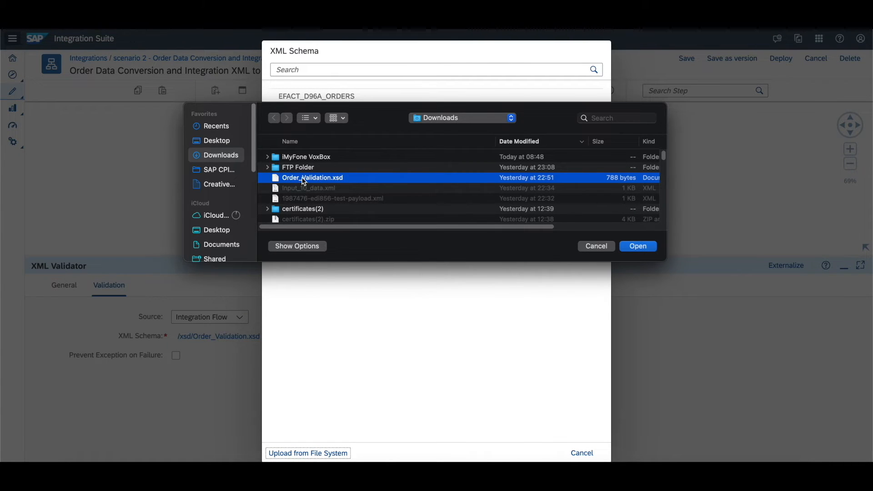
{"action": "left_click", "coordinate": [581, 247]}
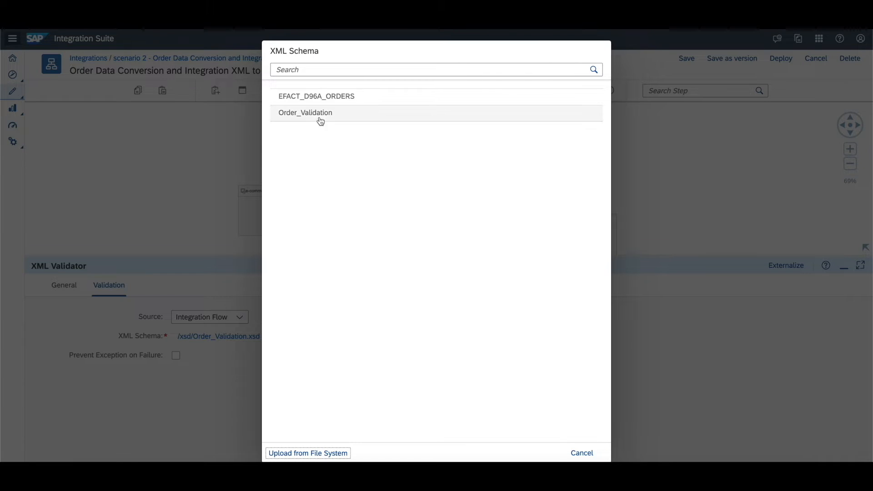
{"action": "left_click", "coordinate": [582, 453]}
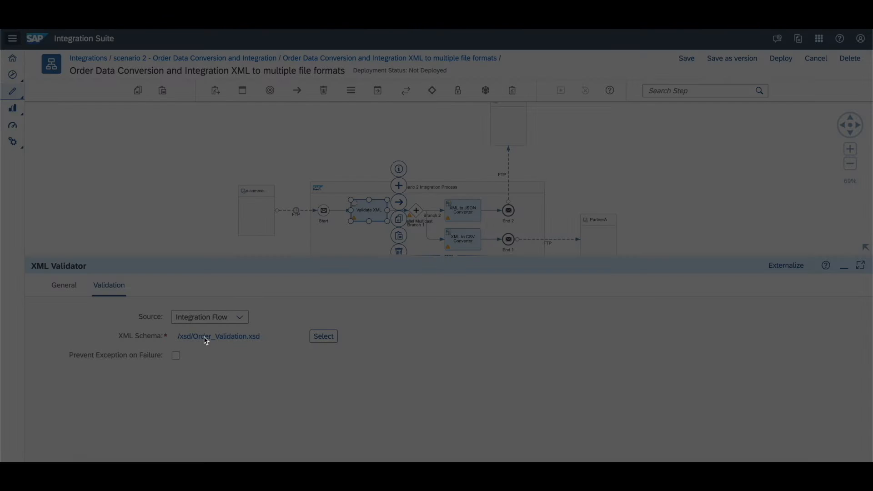
Step: Open the Order_Validation.xsd schema, examine its elements from OrderNumber to OrderTrackingNumber, and return to the integration flow
{"action": "left_click", "coordinate": [204, 338]}
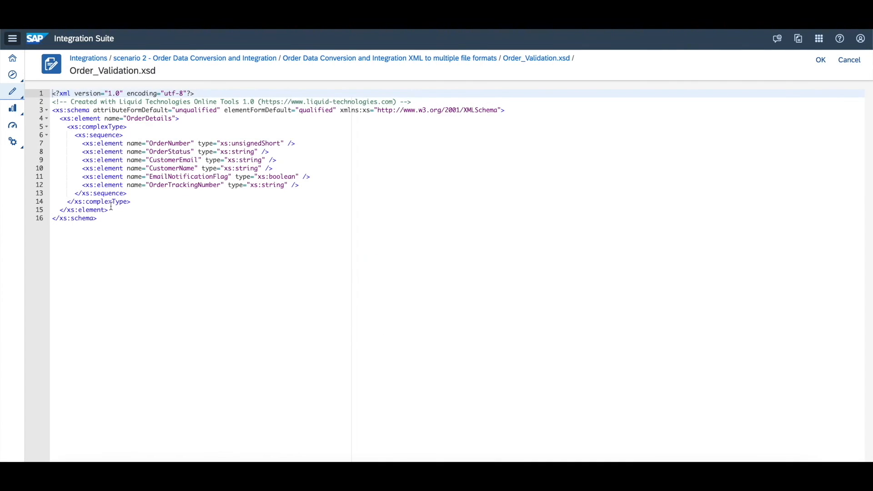
{"action": "left_click_drag", "start_coordinate": [122, 223], "coordinate": [13, 82]}
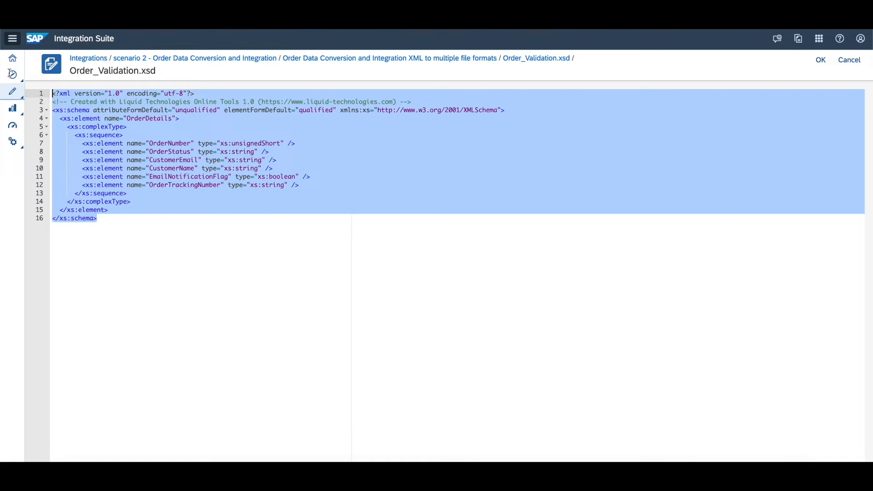
{"action": "left_click", "coordinate": [143, 224]}
{"action": "left_click", "coordinate": [168, 144]}
{"action": "left_click", "coordinate": [169, 151]}
{"action": "left_click", "coordinate": [171, 159]}
{"action": "left_click", "coordinate": [171, 168]}
{"action": "left_click", "coordinate": [173, 176]}
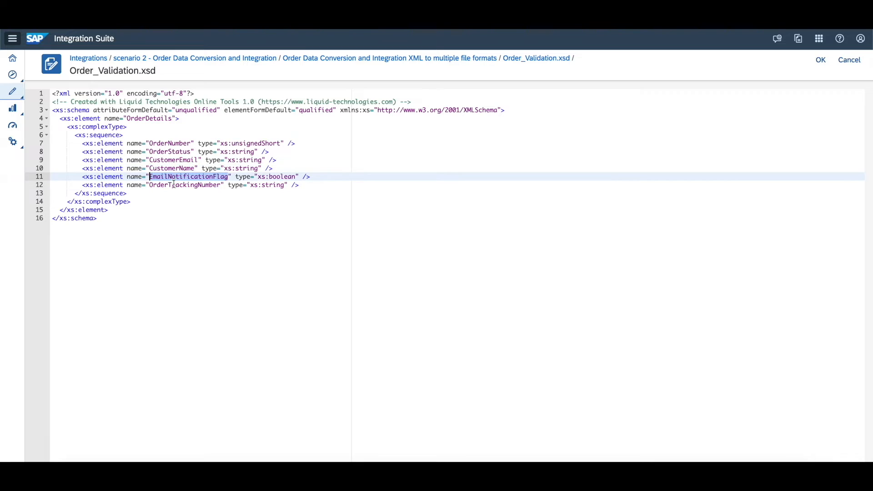
{"action": "left_click", "coordinate": [173, 184]}
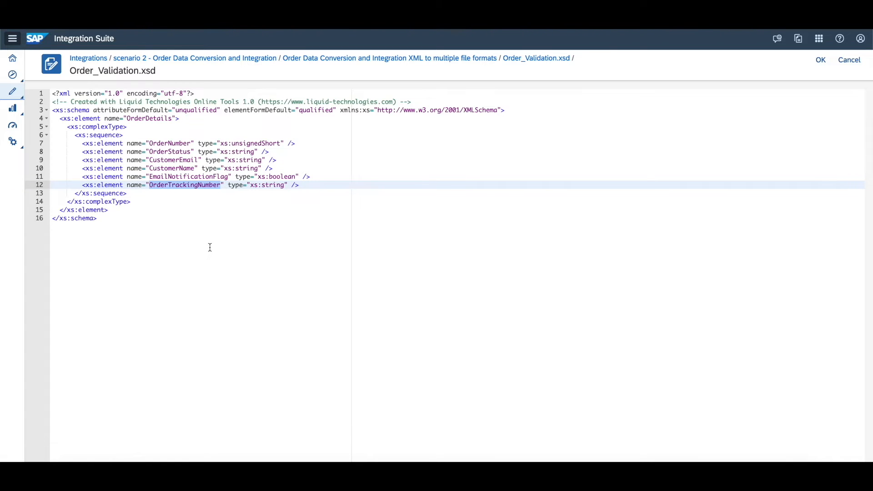
{"action": "left_click", "coordinate": [362, 59]}
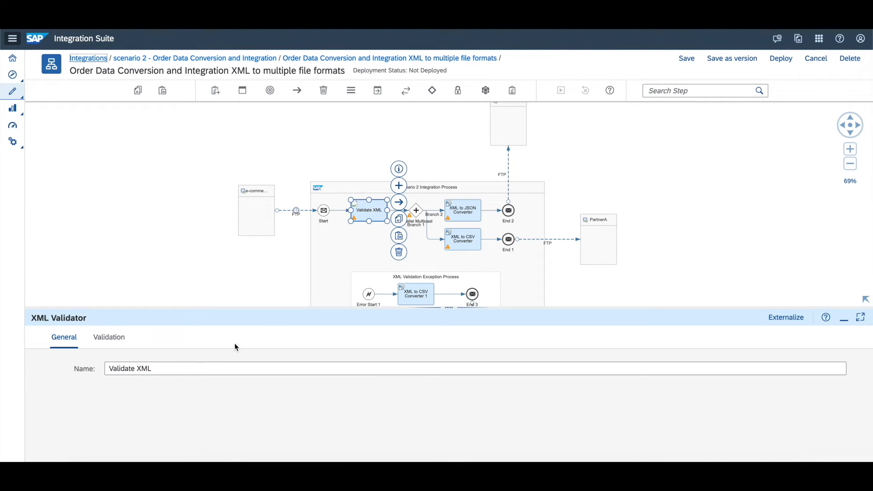
Step: Check the Prevent Exception on Failure option in the XML validator's validation settings and collapse the properties
{"action": "left_click", "coordinate": [109, 338]}
{"action": "left_click_drag", "start_coordinate": [166, 313], "coordinate": [178, 205]}
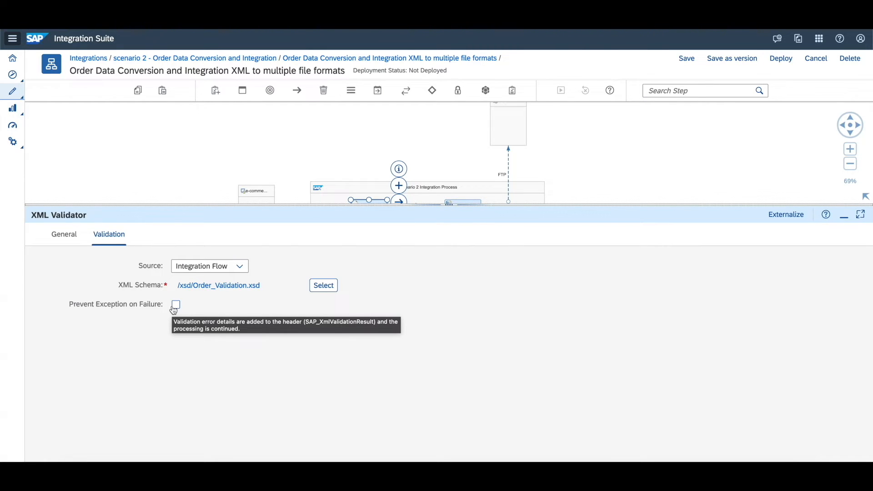
{"action": "left_click", "coordinate": [843, 217]}
Step: Look up the parallel and sequential multicast types among the routing steps without adding one
{"action": "left_click", "coordinate": [432, 90]}
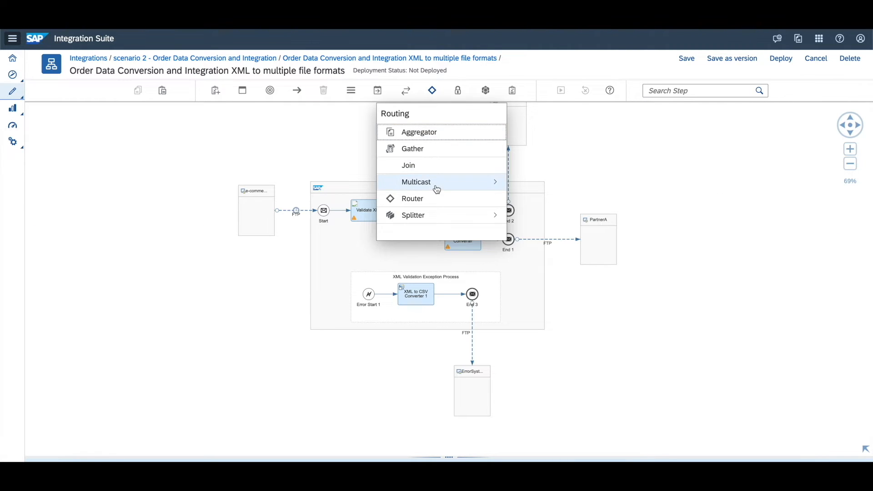
{"action": "left_click", "coordinate": [437, 189]}
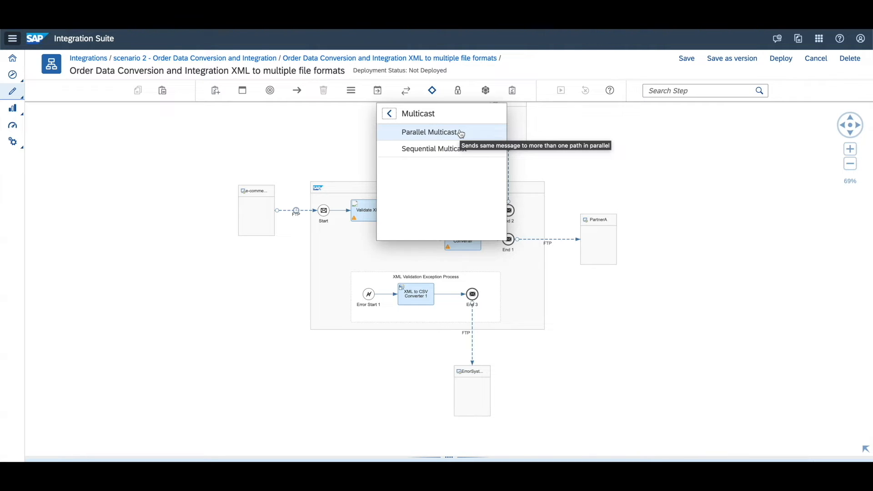
{"action": "left_click", "coordinate": [389, 113]}
{"action": "left_click", "coordinate": [353, 150]}
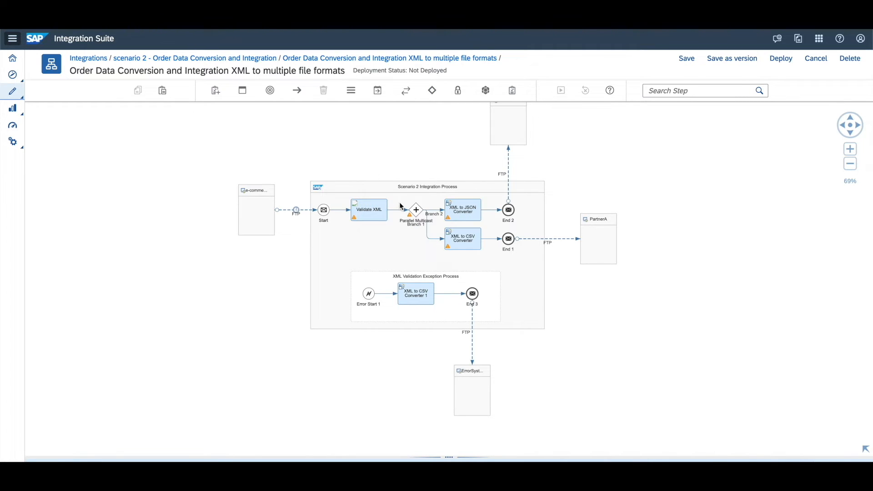
Step: View the general properties of the Parallel Multicast step in the flow and collapse them
{"action": "left_click", "coordinate": [417, 210]}
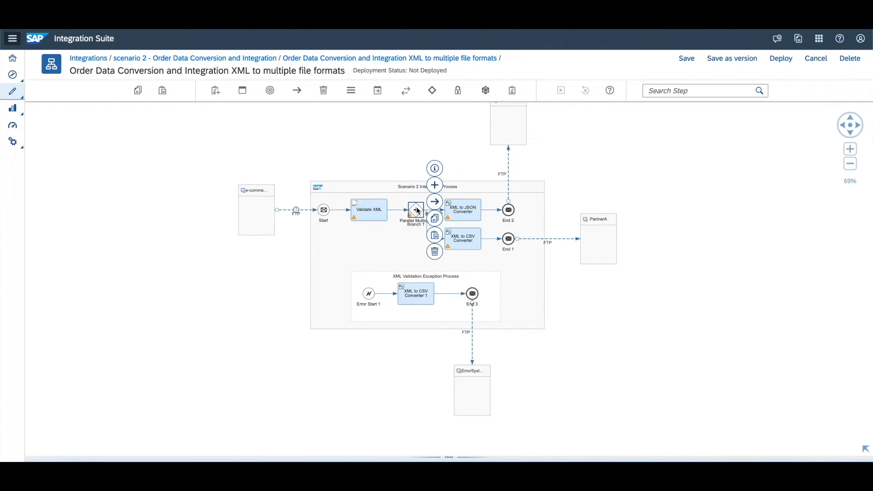
{"action": "left_click_drag", "start_coordinate": [444, 456], "coordinate": [415, 274]}
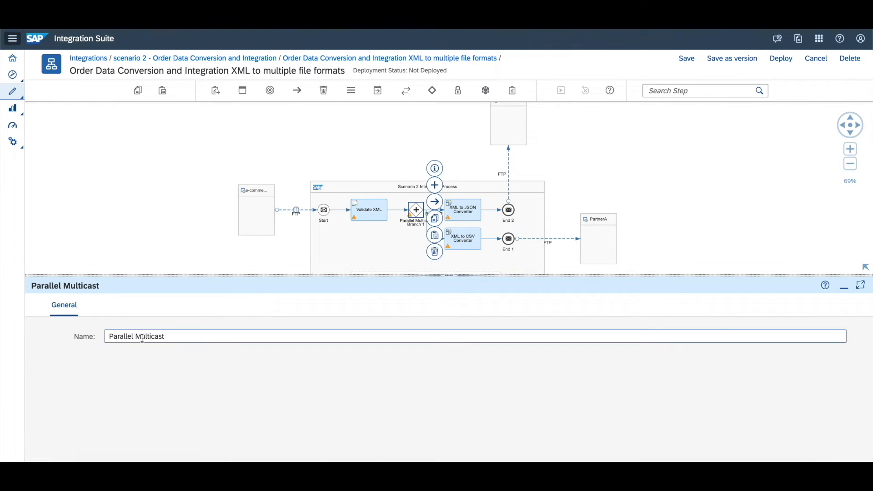
{"action": "left_click", "coordinate": [846, 290]}
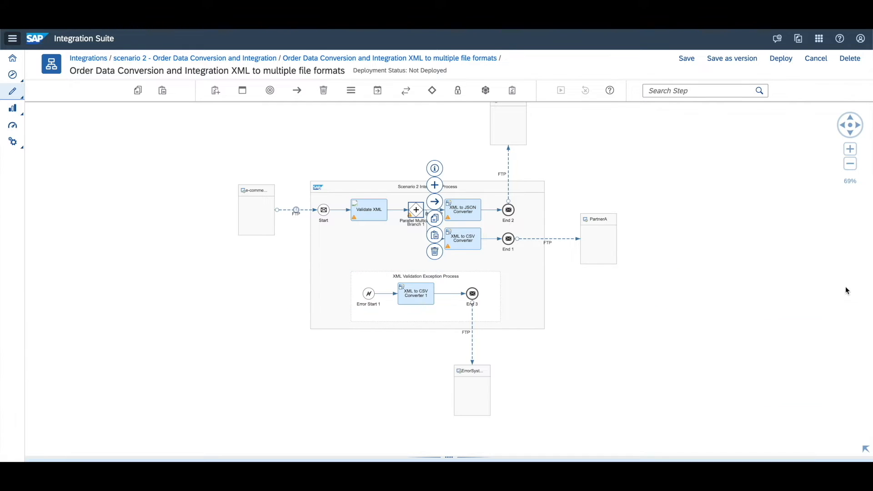
Step: Look up the XML to CSV Converter among the available converter steps
{"action": "left_click", "coordinate": [369, 234]}
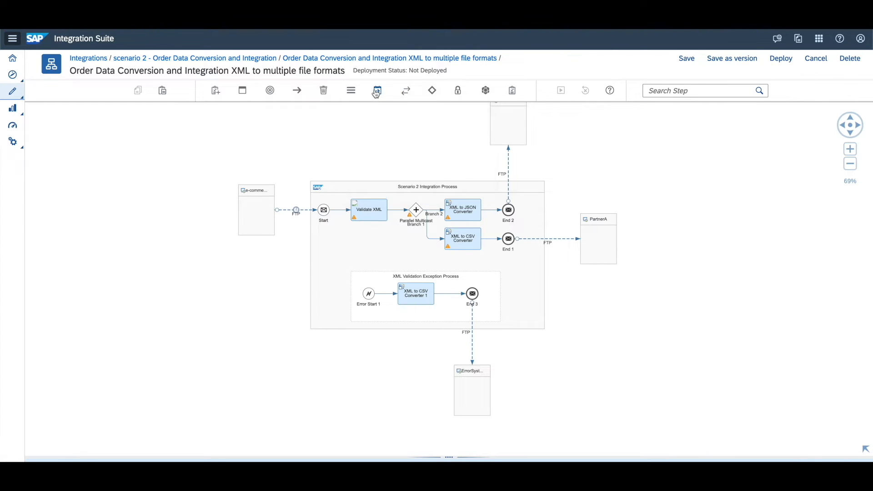
{"action": "mouse_move", "coordinate": [376, 92]}
{"action": "left_click", "coordinate": [384, 151]}
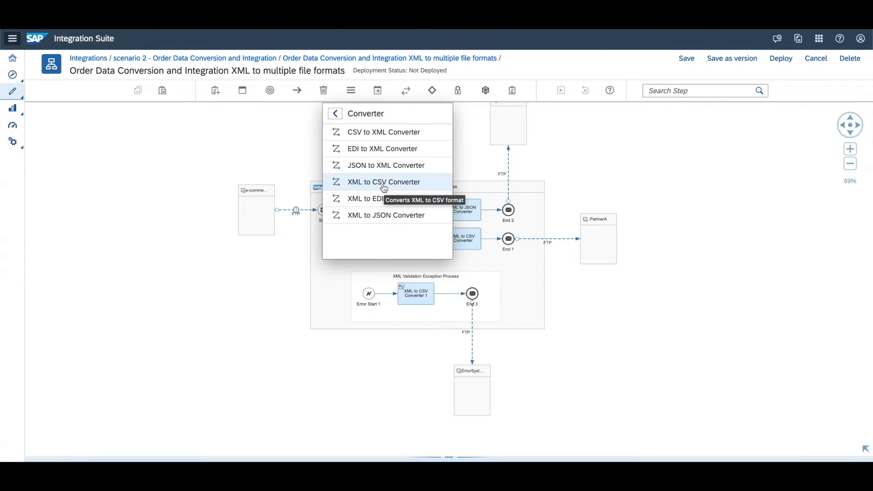
Step: Open the XML to CSV Converter in Branch 1 and review its name and processing settings
{"action": "left_click", "coordinate": [470, 245]}
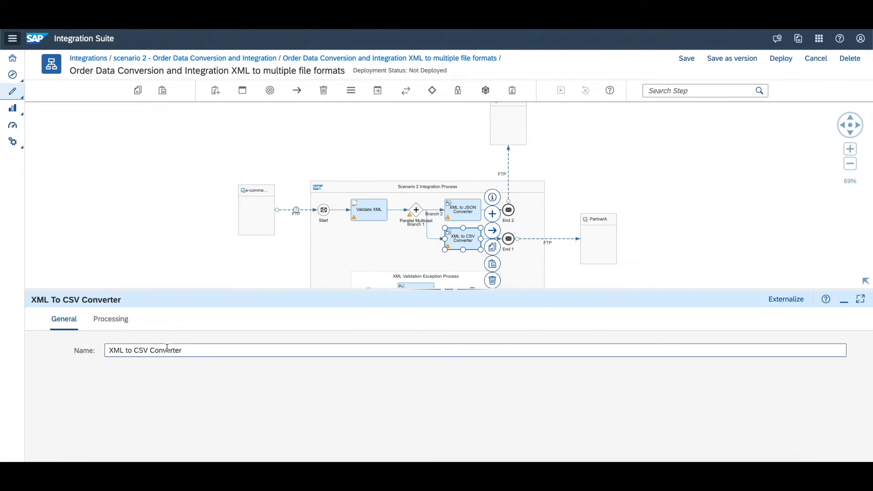
{"action": "triple_click", "coordinate": [128, 350]}
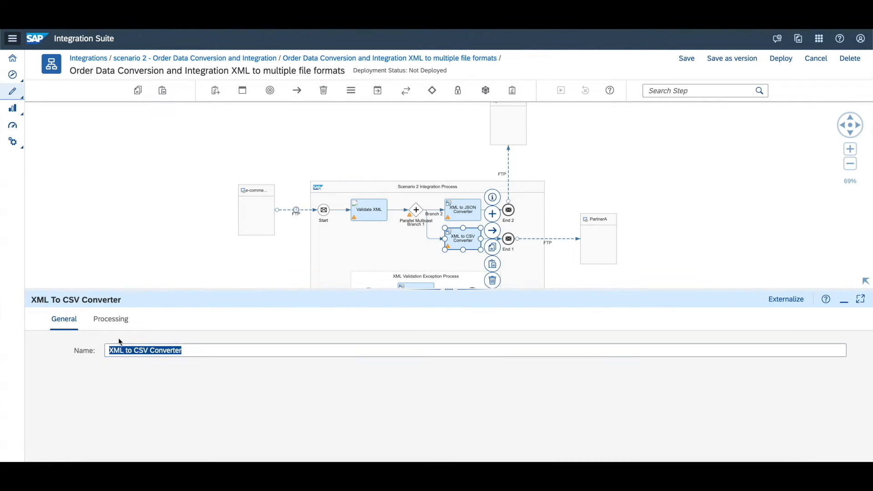
{"action": "left_click", "coordinate": [106, 321]}
{"action": "left_click_drag", "start_coordinate": [166, 289], "coordinate": [166, 199]}
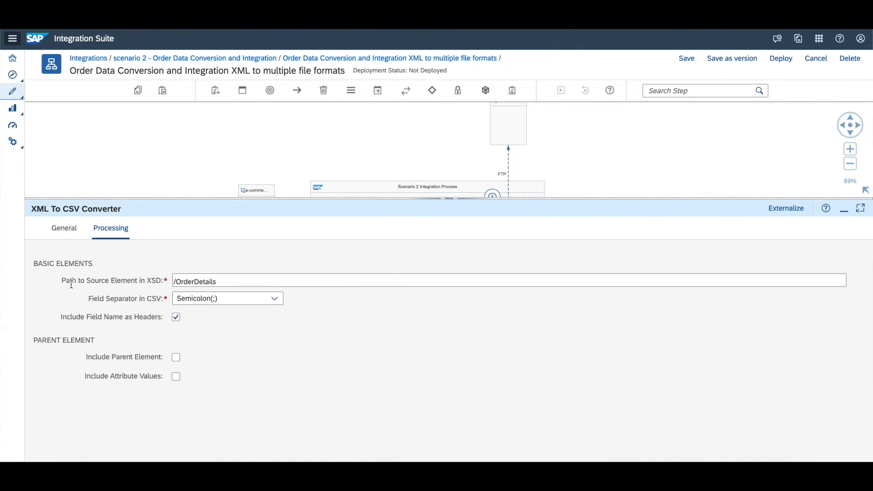
{"action": "left_click", "coordinate": [175, 284]}
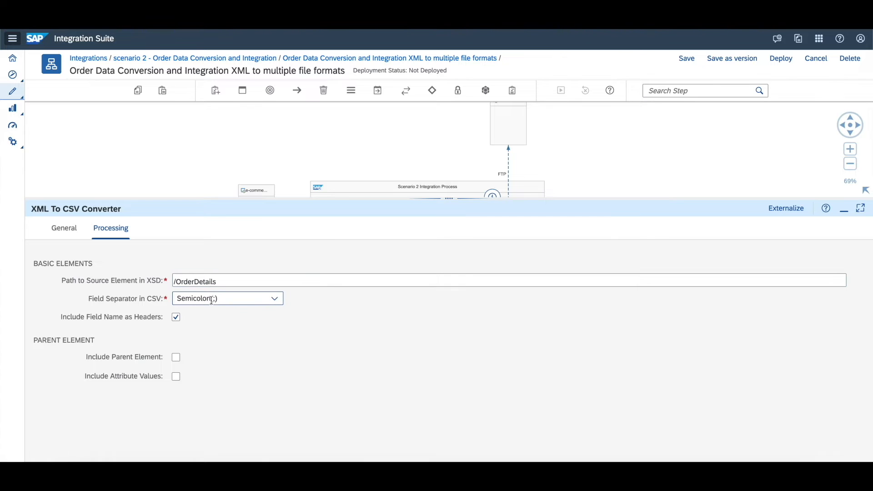
Step: Switch to the code editor and insert six blank lines above the OrderDetails XML payload
{"action": "left_click", "coordinate": [662, 478]}
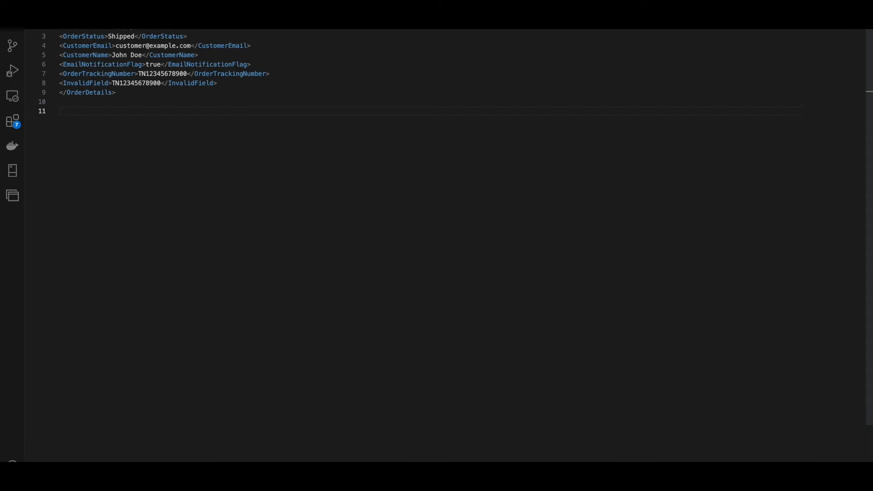
{"action": "key", "text": "Return"}
{"action": "key", "text": "Return"}
{"action": "key", "text": "Return"}
{"action": "key", "text": "Return"}
{"action": "key", "text": "Return"}
{"action": "key", "text": "Return"}
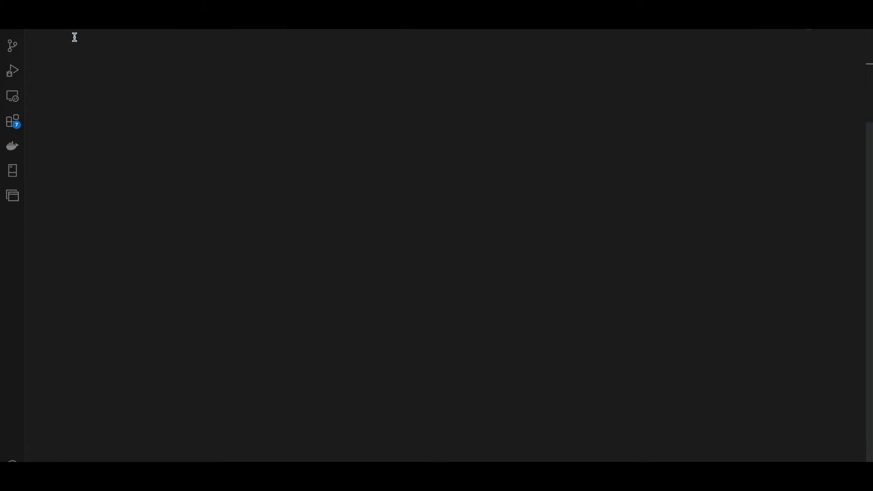
{"action": "scroll", "coordinate": [78, 104], "scroll_direction": "up", "scroll_amount": 5}
{"action": "left_click", "coordinate": [60, 18]}
{"action": "key", "text": "Return"}
{"action": "key", "text": "Return"}
{"action": "key", "text": "Return"}
{"action": "key", "text": "Return"}
{"action": "key", "text": "Return"}
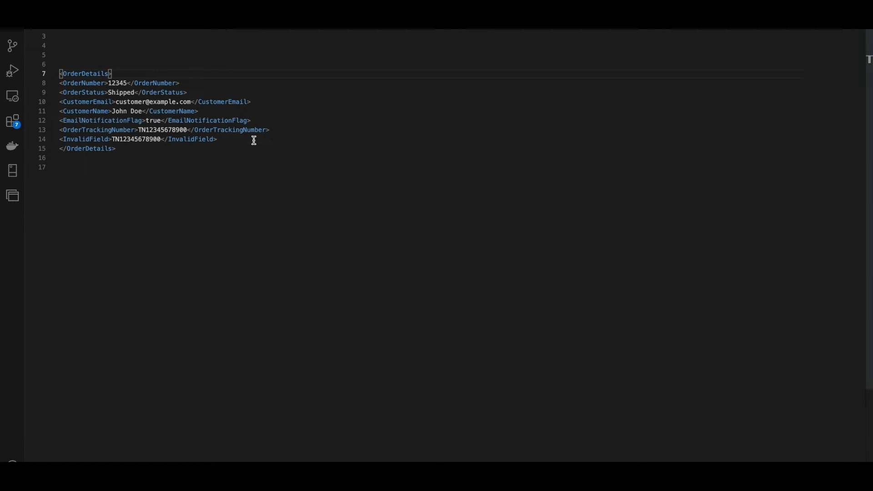
{"action": "left_click", "coordinate": [182, 165]}
Step: Return to Integration Suite and check the CSV converter's path to the source element in the XSD
{"action": "key", "text": "ctrl+Left"}
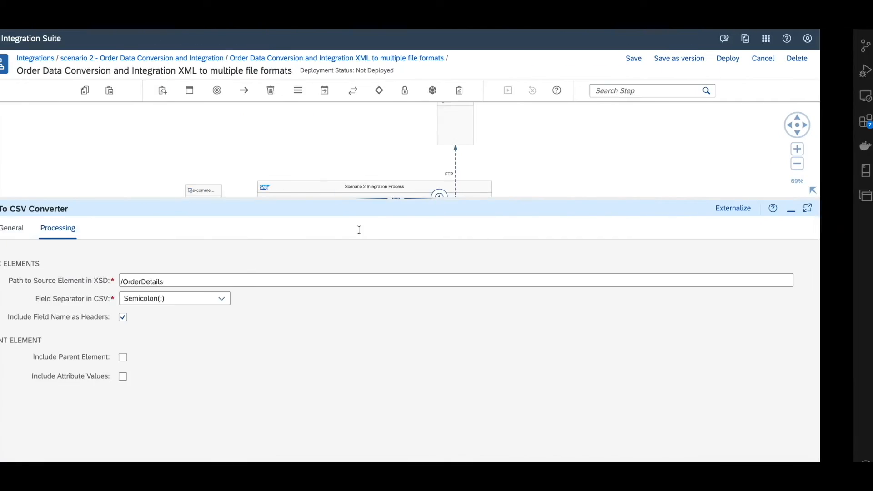
{"action": "left_click_drag", "start_coordinate": [258, 282], "coordinate": [159, 277]}
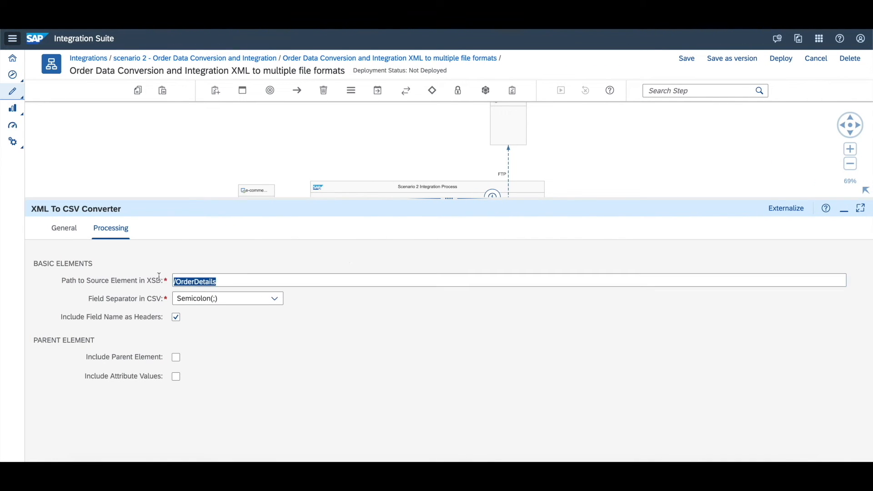
Step: Switch to the code editor and highlight the OrderDetails root element in the XML payload
{"action": "key", "text": "ctrl+Right"}
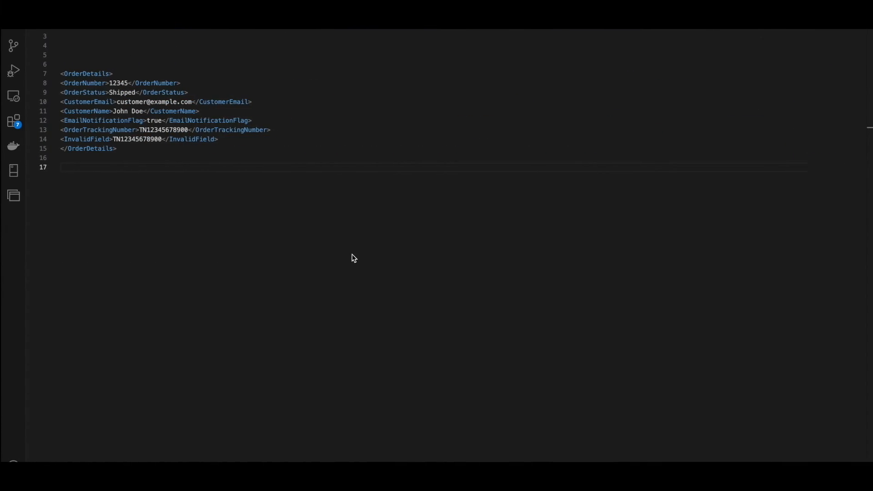
{"action": "left_click_drag", "start_coordinate": [59, 74], "coordinate": [129, 148]}
{"action": "left_click", "coordinate": [122, 160]}
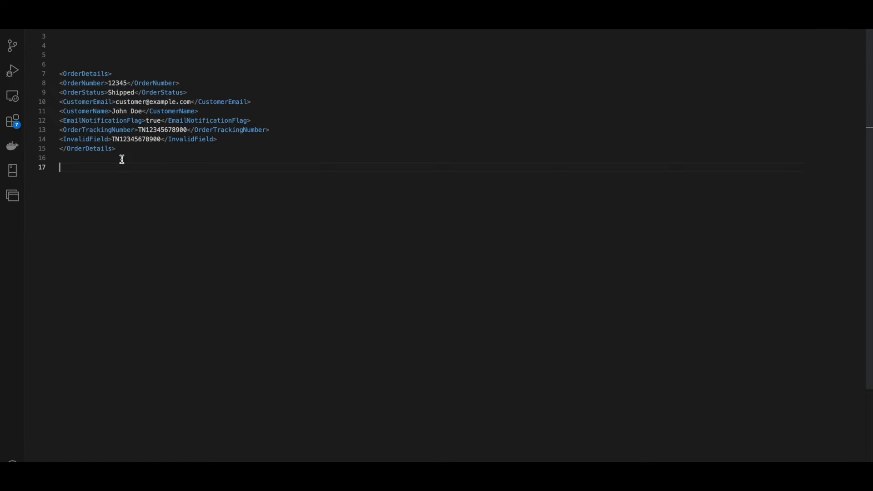
{"action": "double_click", "coordinate": [84, 73]}
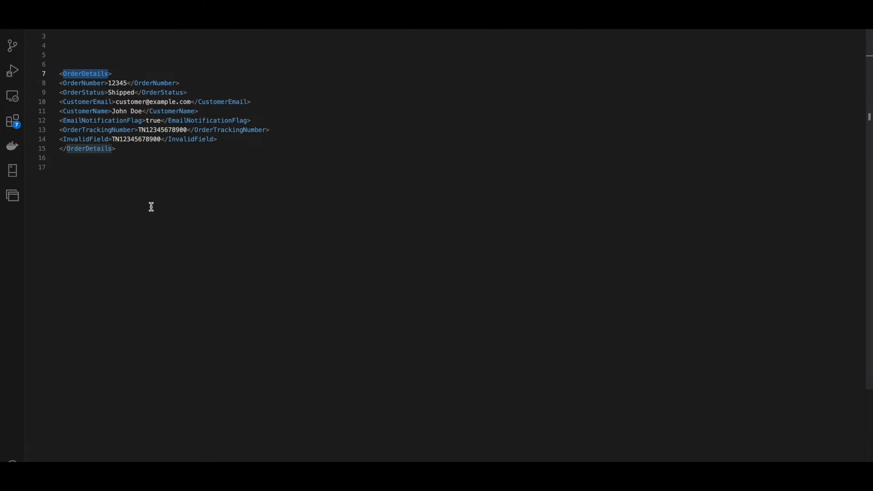
Step: Return to Integration Suite, review the CSV converter's field separator options keeping Semicolon(;), and collapse its properties
{"action": "key", "text": "alt+Tab"}
{"action": "left_click", "coordinate": [245, 285]}
{"action": "left_click", "coordinate": [274, 298]}
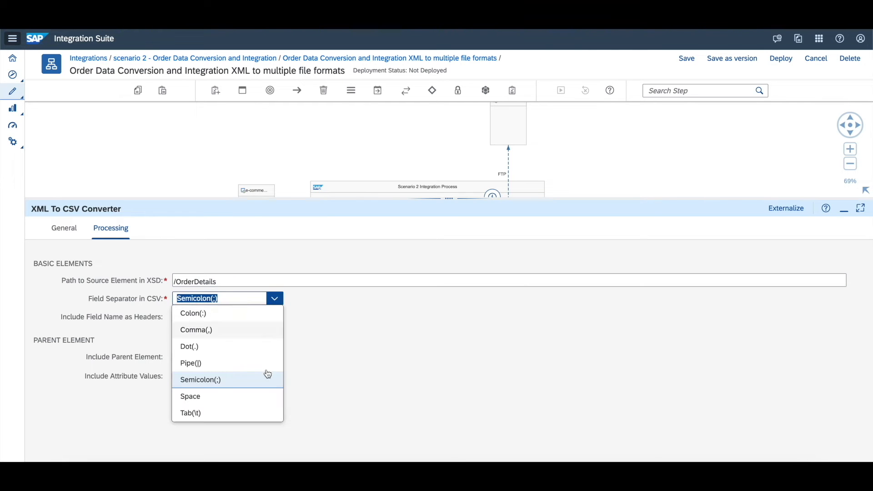
{"action": "left_click", "coordinate": [222, 382]}
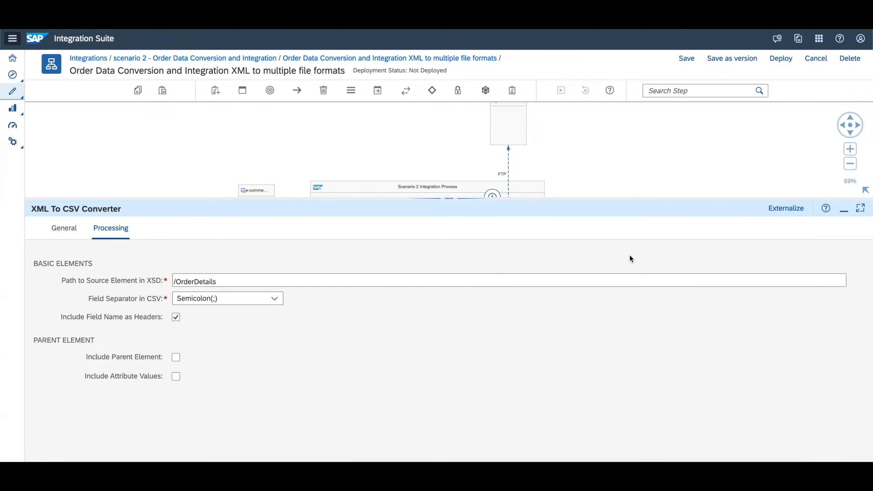
{"action": "left_click", "coordinate": [846, 212]}
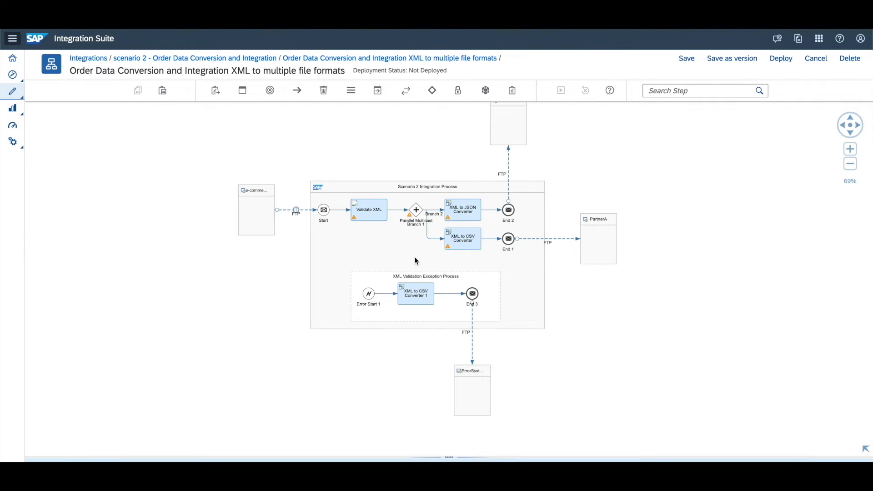
Step: Inspect the Parallel Multicast step and its Branch 1 connection to the CSV converter
{"action": "left_click", "coordinate": [417, 212]}
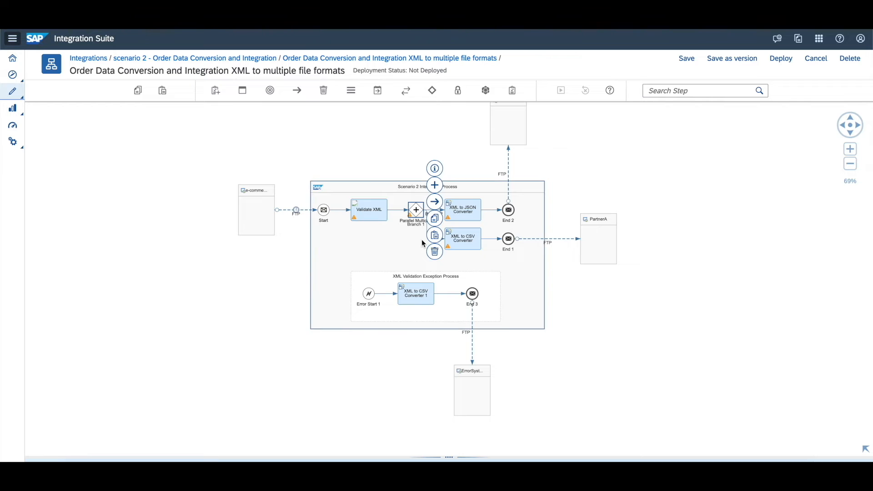
{"action": "left_click", "coordinate": [427, 228]}
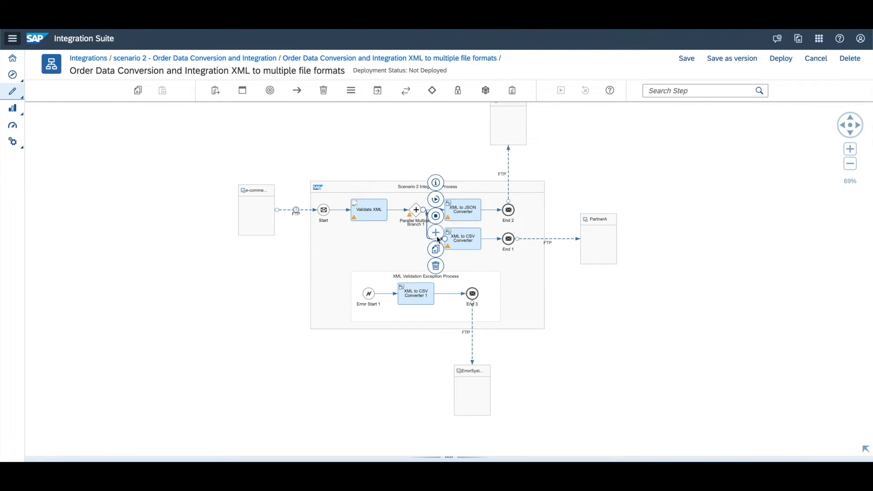
{"action": "left_click", "coordinate": [394, 241]}
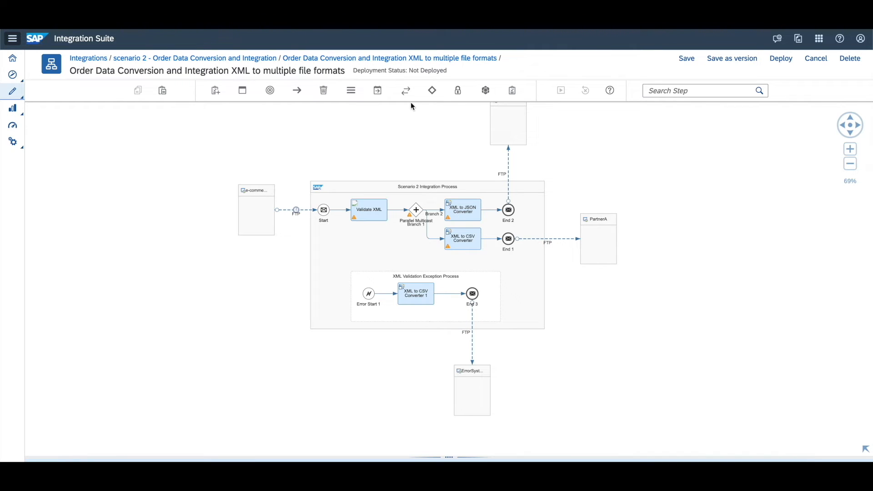
Step: Look up the XML to JSON Converter among the available transformation steps
{"action": "mouse_move", "coordinate": [431, 91]}
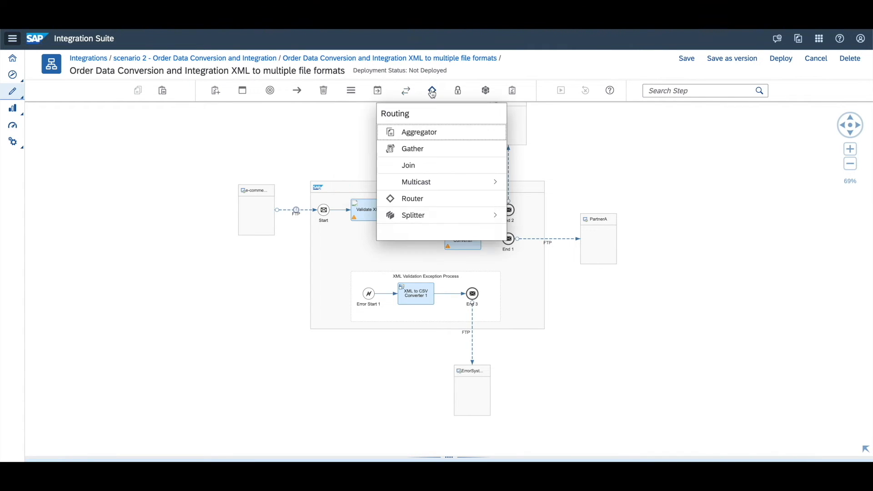
{"action": "mouse_move", "coordinate": [460, 92]}
{"action": "mouse_move", "coordinate": [513, 94]}
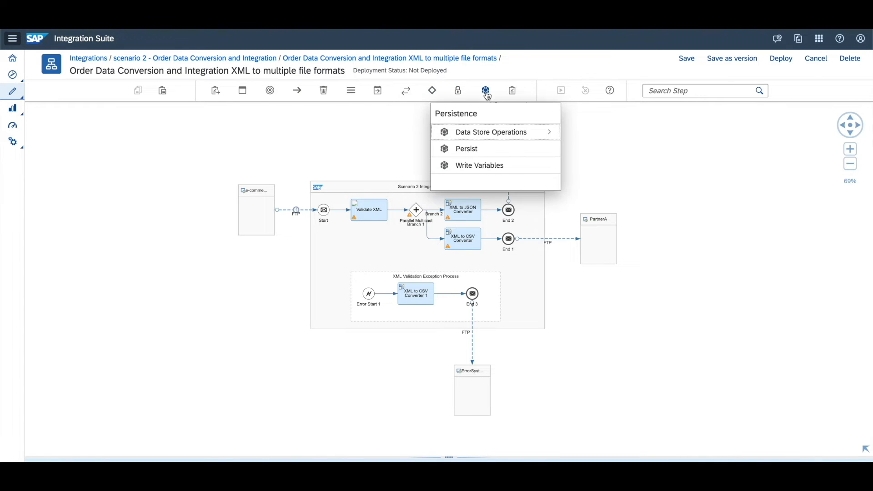
{"action": "mouse_move", "coordinate": [378, 93]}
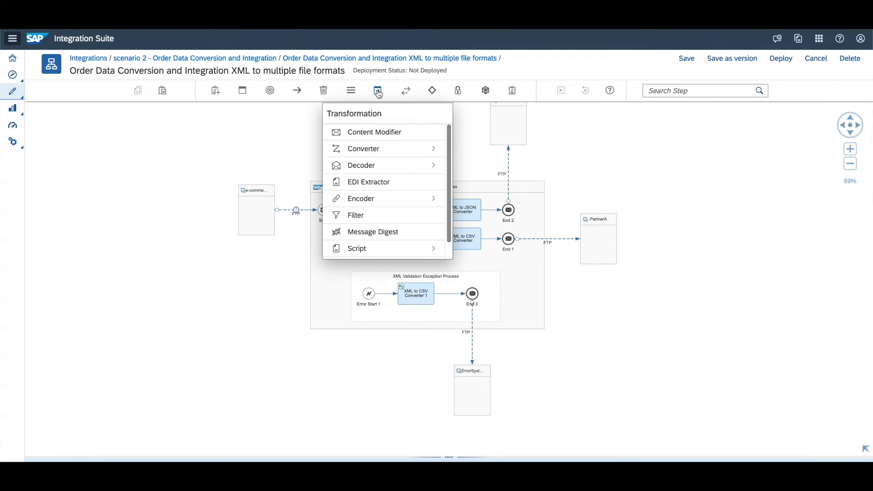
{"action": "left_click", "coordinate": [381, 149]}
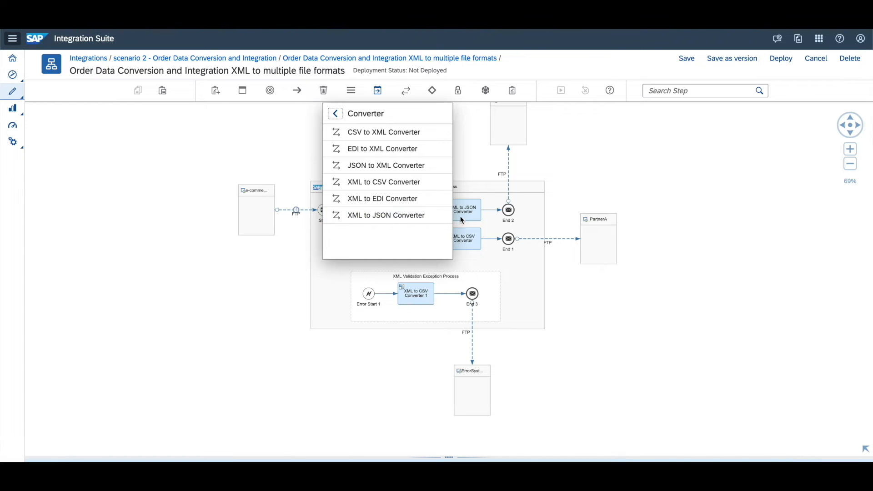
Step: Open the XML to JSON Converter in Branch 2 and review its namespace mapping and JSON prefix separator, keeping Colon(:)
{"action": "left_click", "coordinate": [473, 208]}
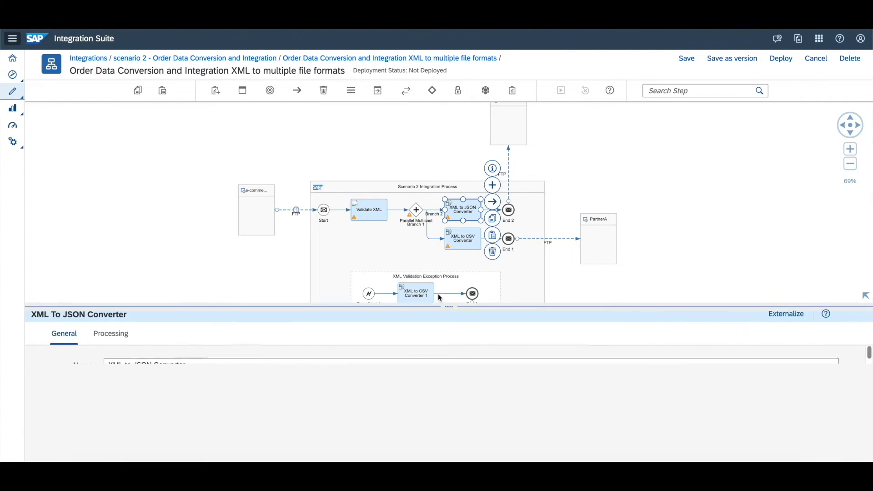
{"action": "left_click", "coordinate": [117, 311]}
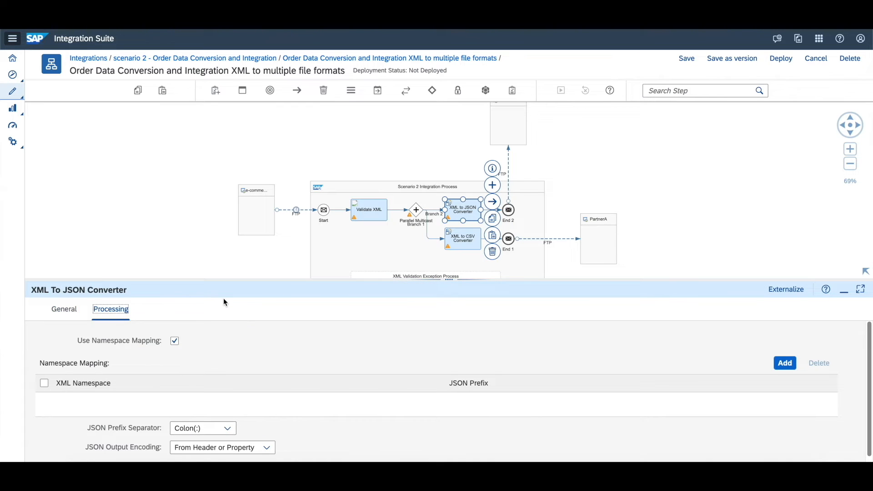
{"action": "left_click_drag", "start_coordinate": [221, 278], "coordinate": [220, 179]}
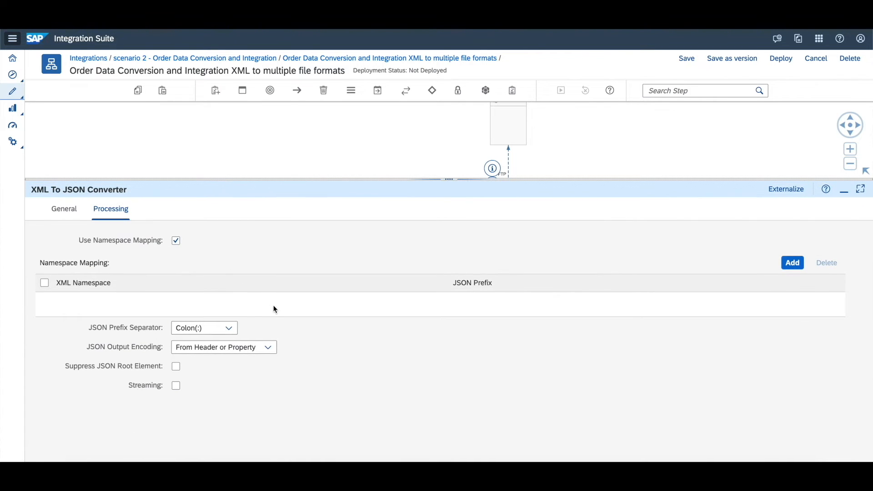
{"action": "left_click_drag", "start_coordinate": [84, 240], "coordinate": [162, 241]}
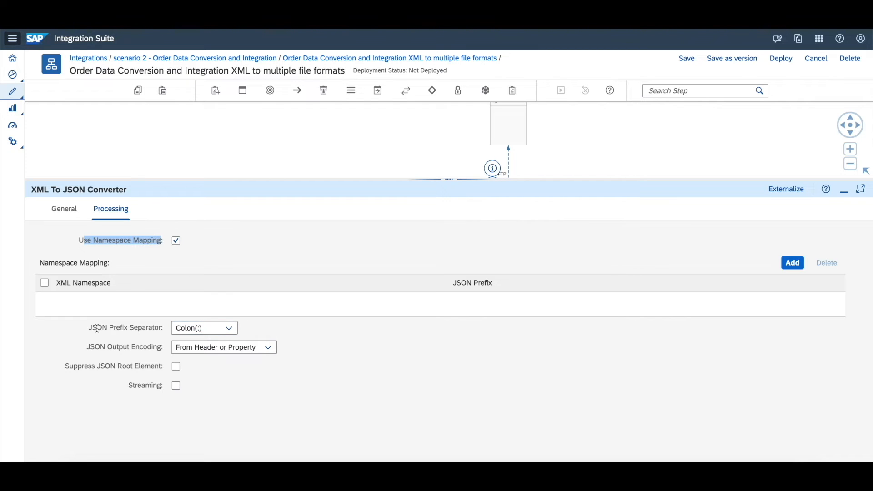
{"action": "left_click", "coordinate": [227, 328]}
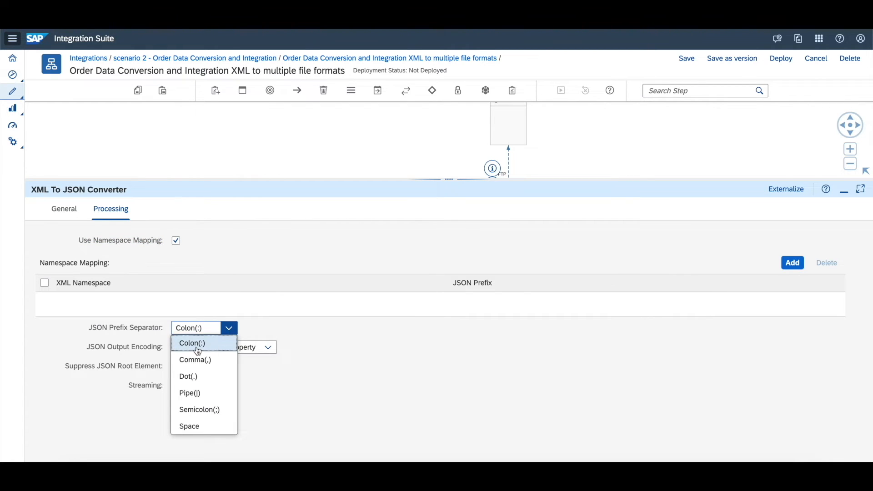
{"action": "left_click", "coordinate": [196, 348]}
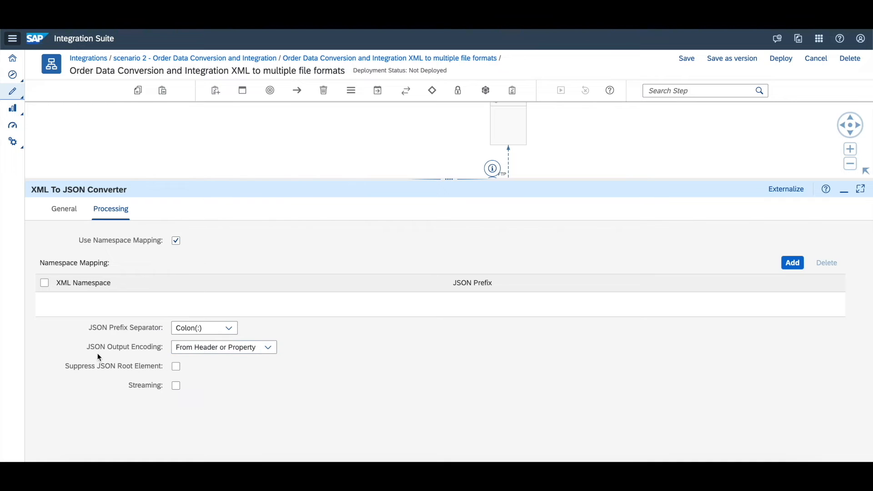
Step: Review the JSON converter's output encoding options, name and processing settings, and collapse its properties
{"action": "left_click", "coordinate": [271, 349]}
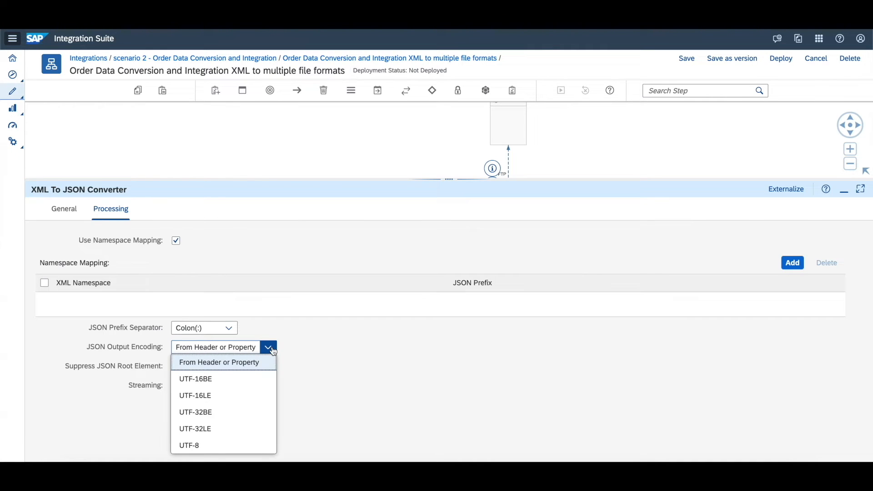
{"action": "left_click", "coordinate": [273, 350]}
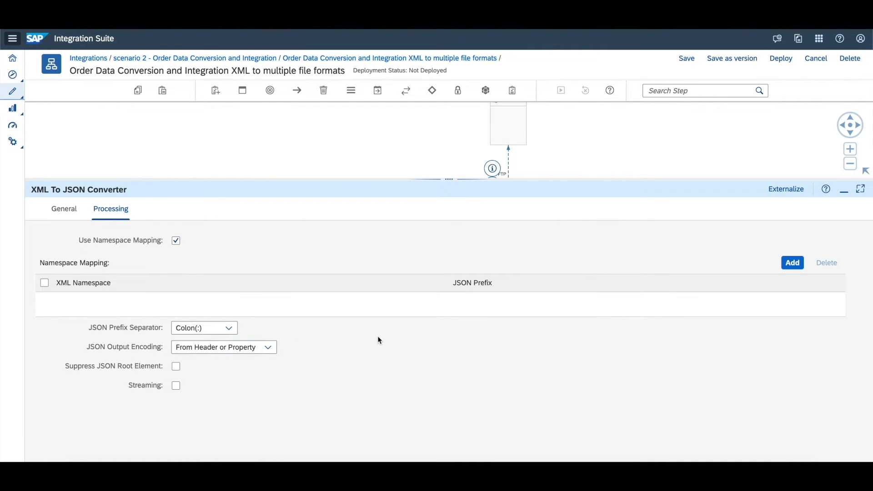
{"action": "left_click", "coordinate": [61, 209]}
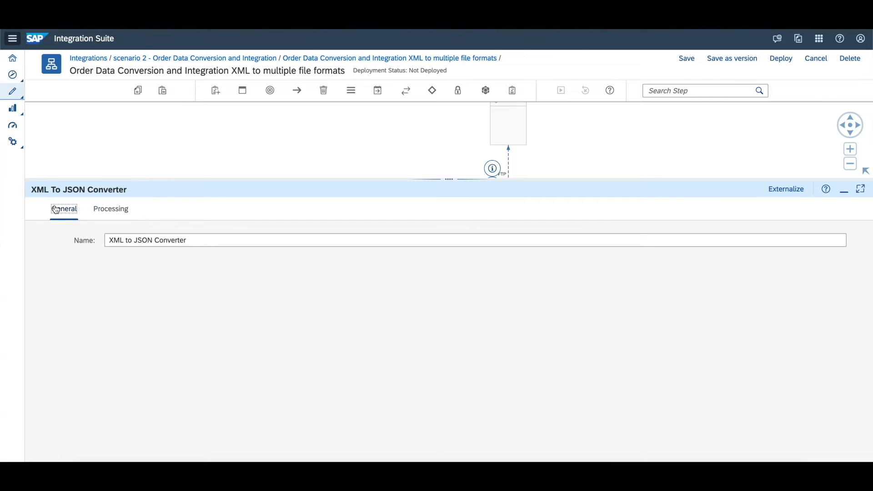
{"action": "left_click", "coordinate": [120, 213]}
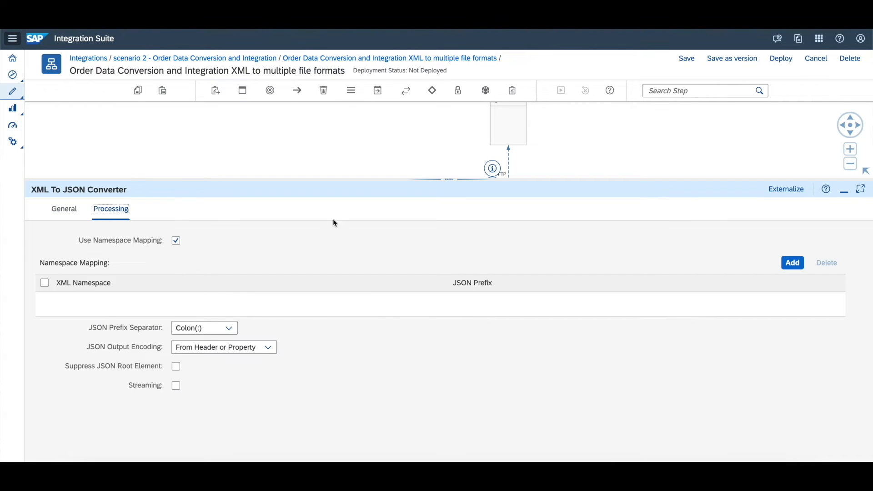
{"action": "left_click", "coordinate": [843, 190]}
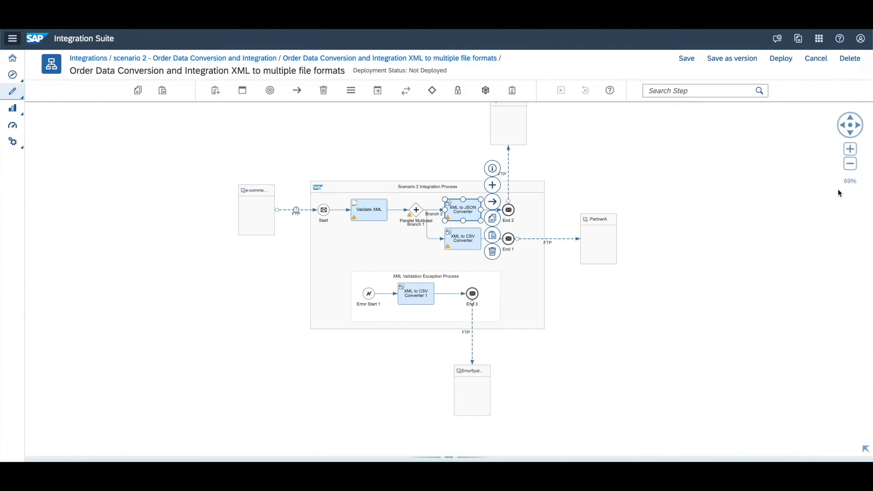
Step: Look up the Exception Subprocess among the available process types
{"action": "left_click", "coordinate": [709, 224]}
{"action": "left_click_drag", "start_coordinate": [707, 226], "coordinate": [687, 212]}
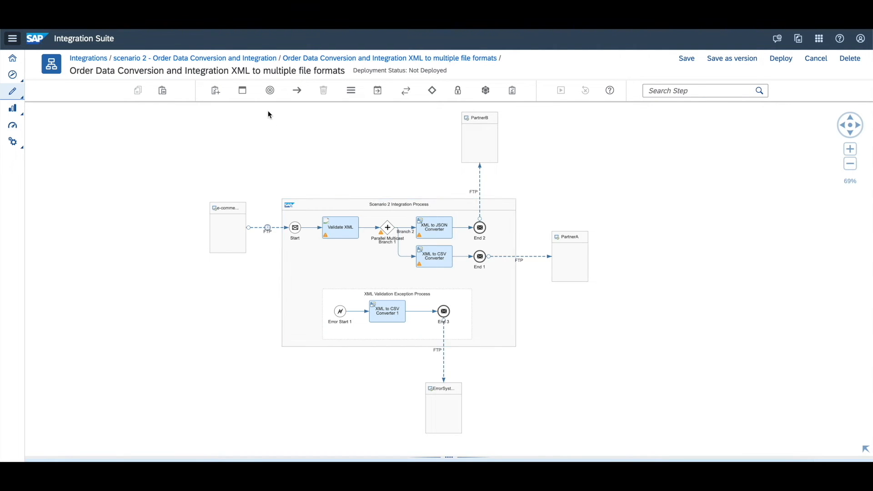
{"action": "left_click", "coordinate": [850, 164]}
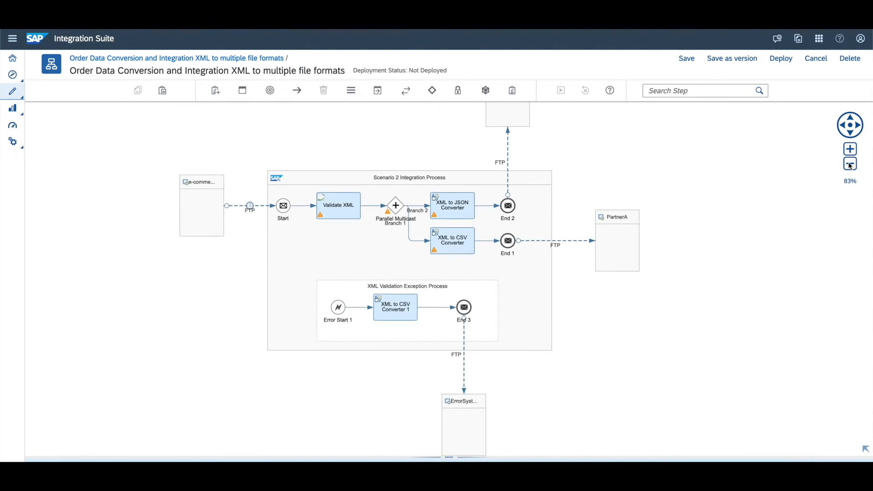
{"action": "left_click", "coordinate": [849, 163]}
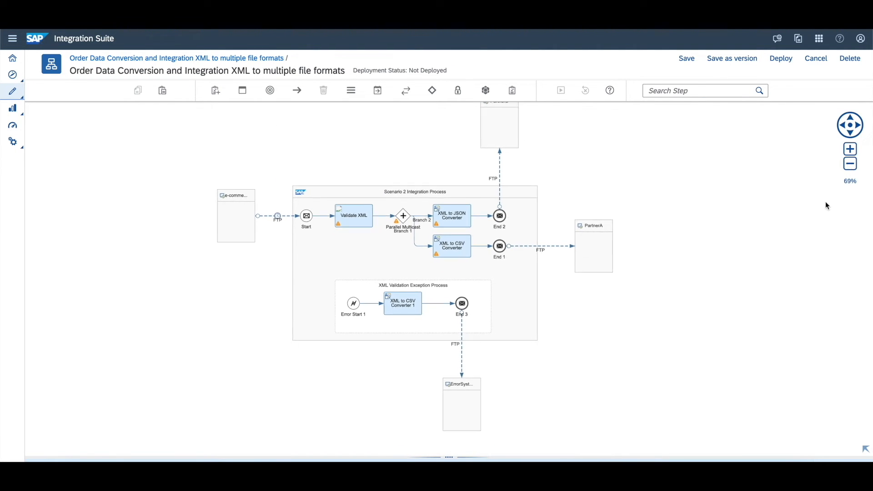
{"action": "left_click", "coordinate": [247, 95]}
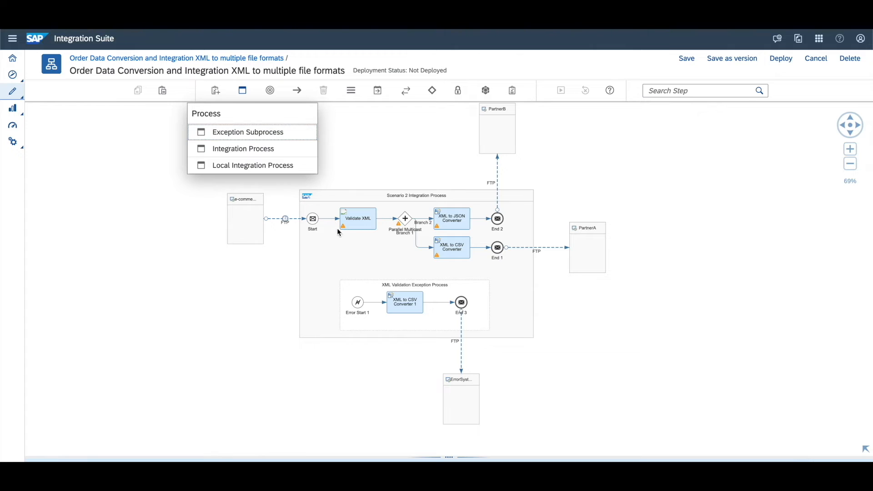
Step: Open the XML Validation Exception Process subprocess, review its name, and collapse its properties
{"action": "left_click", "coordinate": [357, 289]}
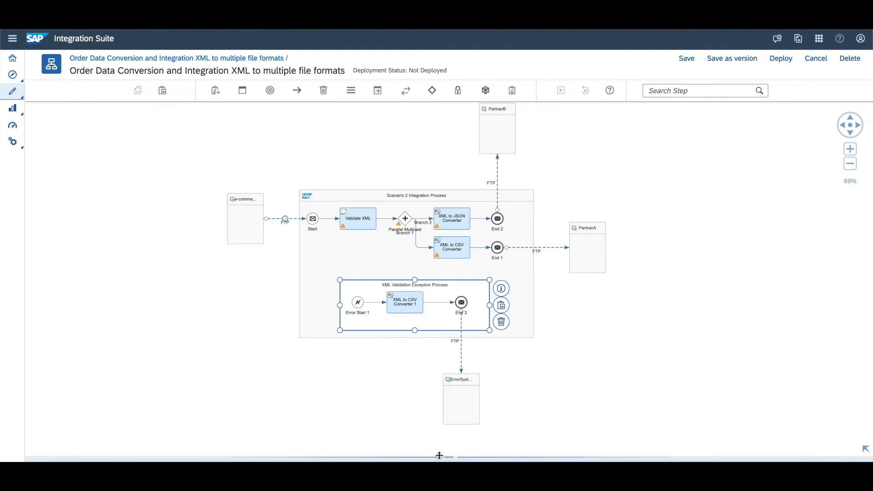
{"action": "left_click_drag", "start_coordinate": [448, 457], "coordinate": [431, 352]}
{"action": "left_click", "coordinate": [230, 416]}
{"action": "left_click_drag", "start_coordinate": [107, 414], "coordinate": [219, 415]}
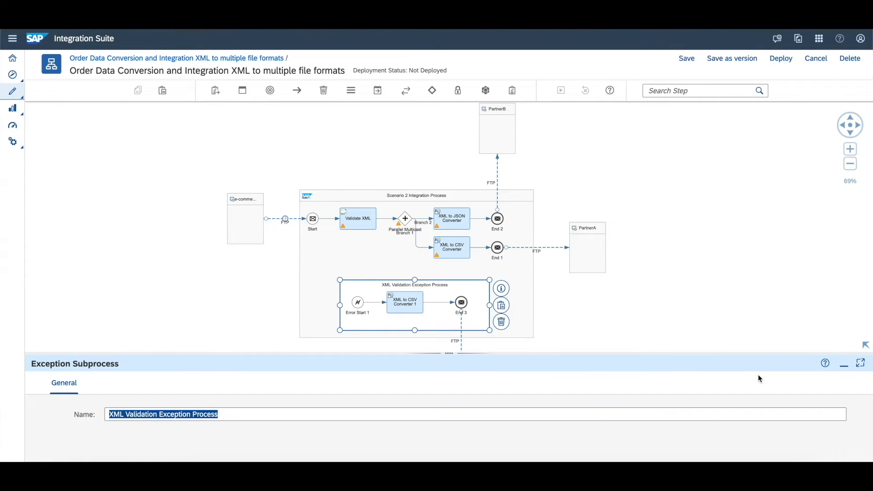
{"action": "left_click", "coordinate": [844, 365]}
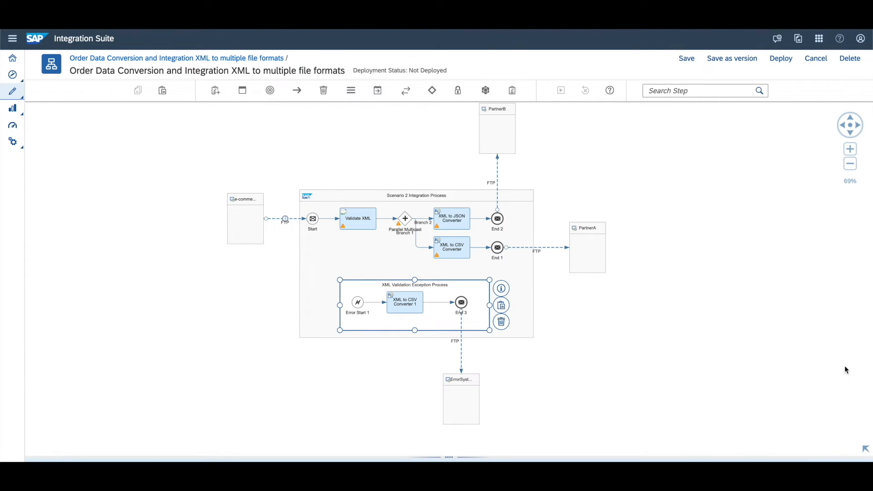
Step: Look up the available converters and open the processing settings of XML to CSV Converter 1 in the exception subprocess
{"action": "left_click", "coordinate": [383, 93]}
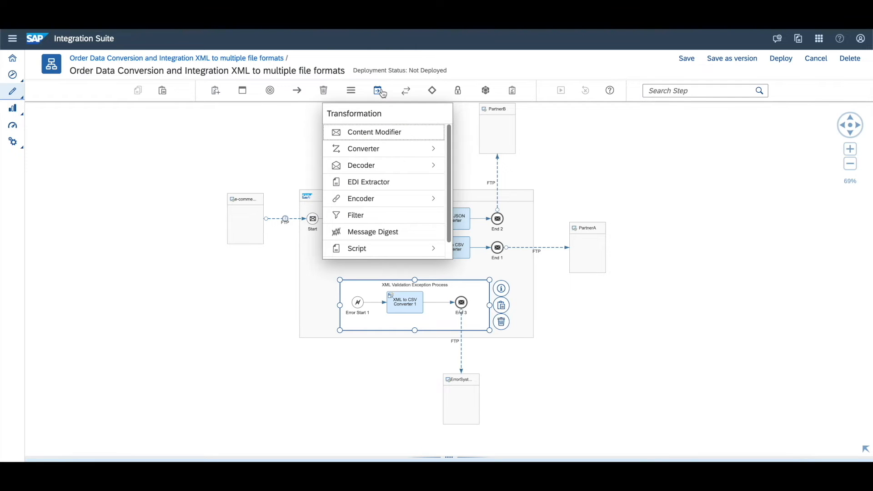
{"action": "left_click", "coordinate": [382, 149]}
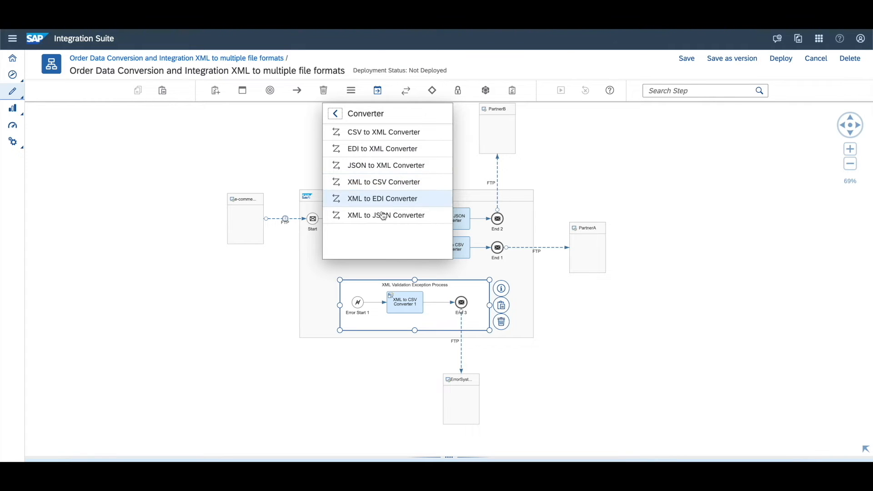
{"action": "left_click", "coordinate": [410, 301]}
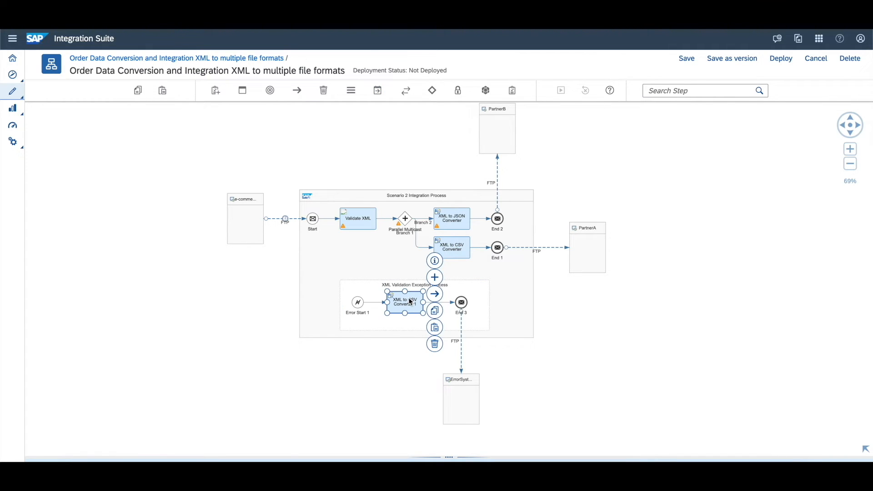
{"action": "left_click", "coordinate": [111, 320]}
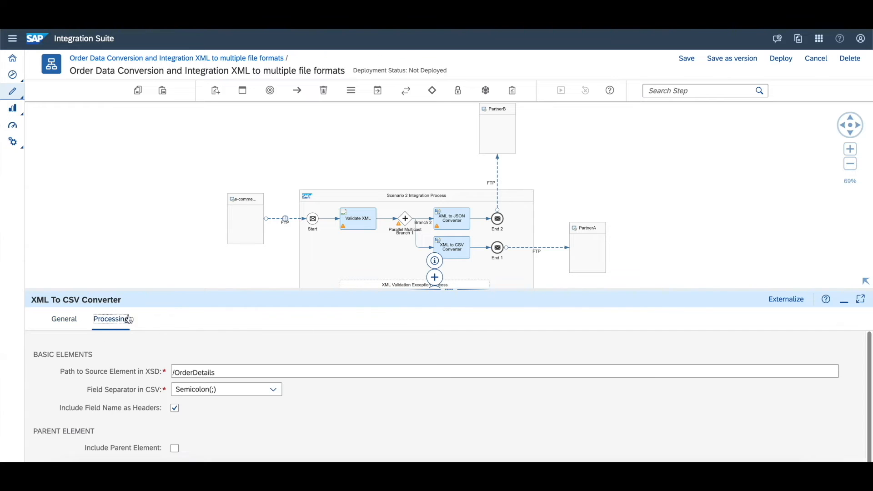
Step: Review the processing settings of XML to CSV Converter 1, including its source element path, and collapse the properties
{"action": "left_click_drag", "start_coordinate": [175, 288], "coordinate": [183, 156]}
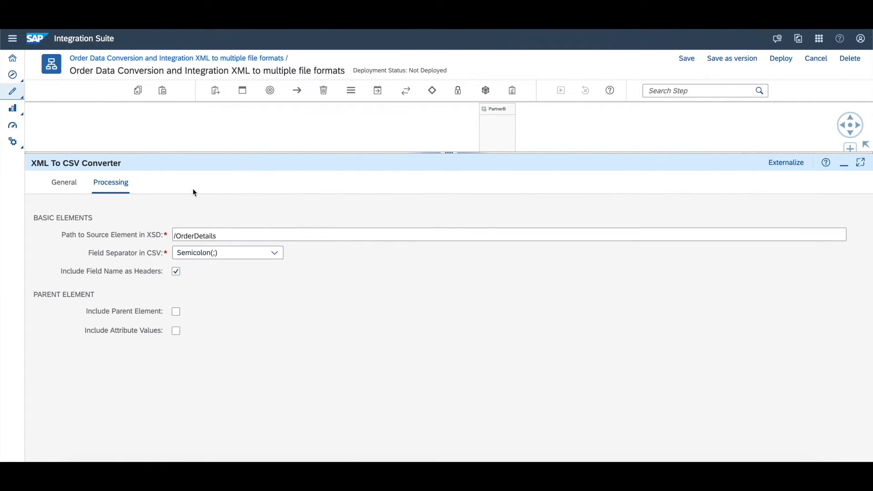
{"action": "left_click", "coordinate": [237, 235]}
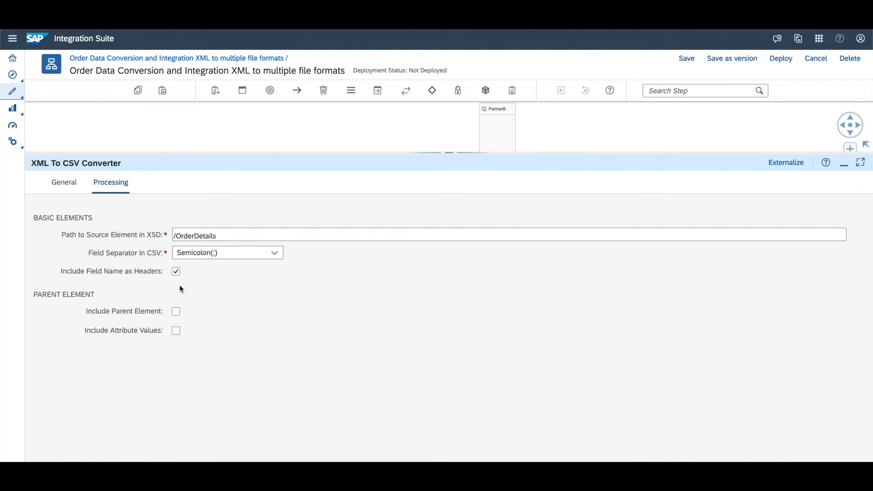
{"action": "left_click", "coordinate": [845, 165]}
Step: Trace the flow from Validate XML through the multicast and both converters to the XML Validation Exception Process
{"action": "left_click", "coordinate": [482, 319]}
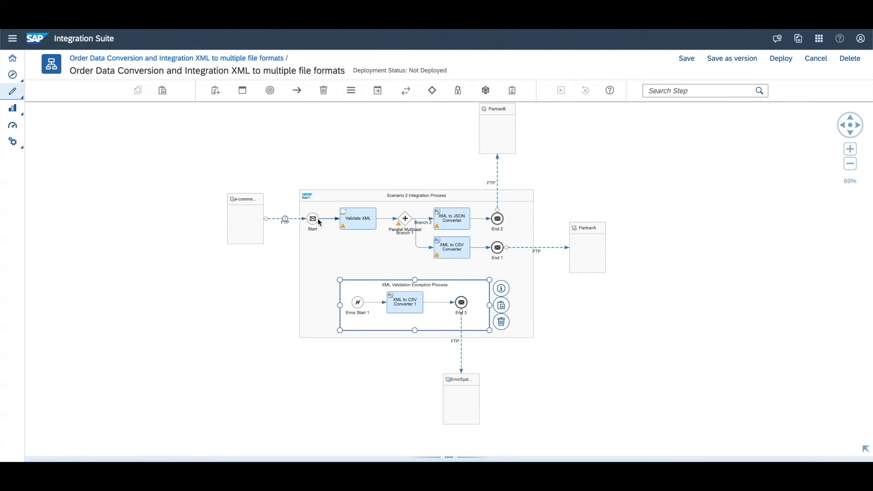
{"action": "left_click", "coordinate": [354, 220]}
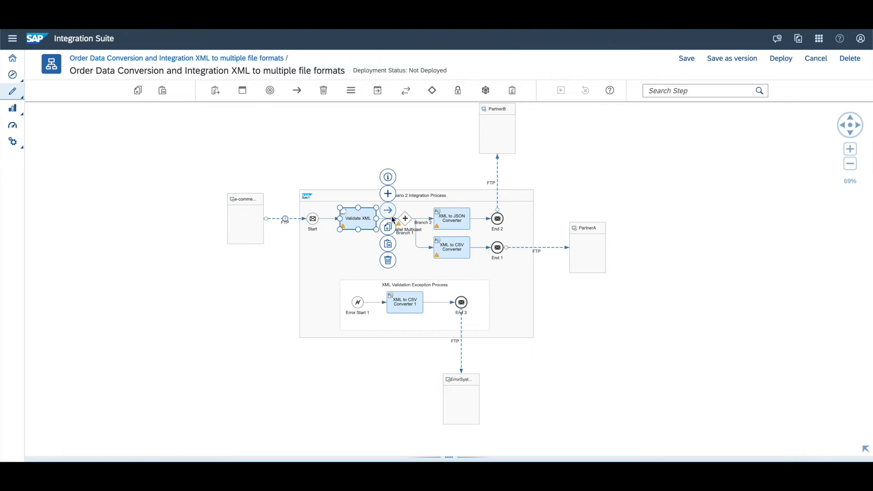
{"action": "left_click", "coordinate": [405, 219]}
{"action": "left_click", "coordinate": [457, 247]}
{"action": "left_click", "coordinate": [459, 224]}
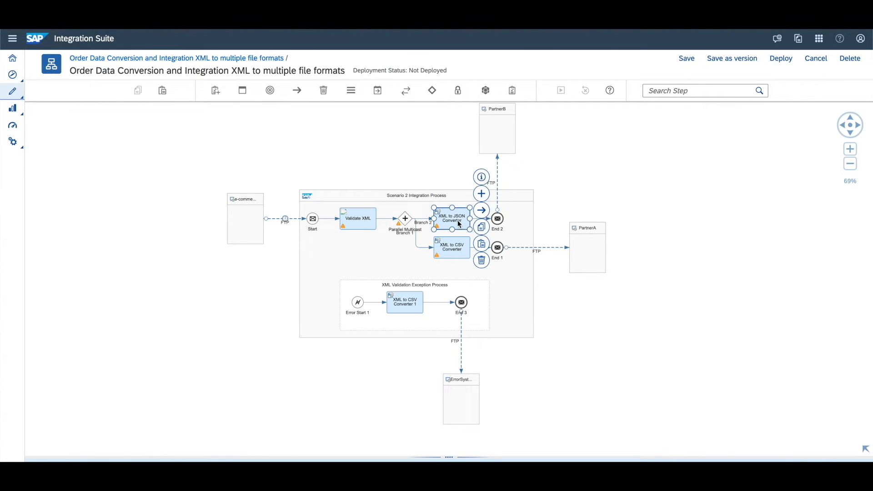
{"action": "left_click", "coordinate": [366, 286]}
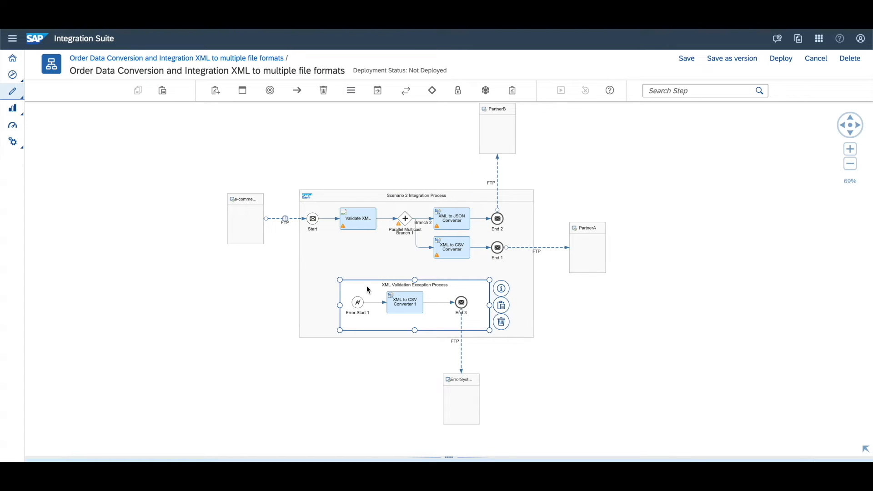
{"action": "left_click", "coordinate": [408, 313]}
Step: Save the Order Data Conversion and Integration XML to multiple file formats integration flow
{"action": "left_click", "coordinate": [513, 310]}
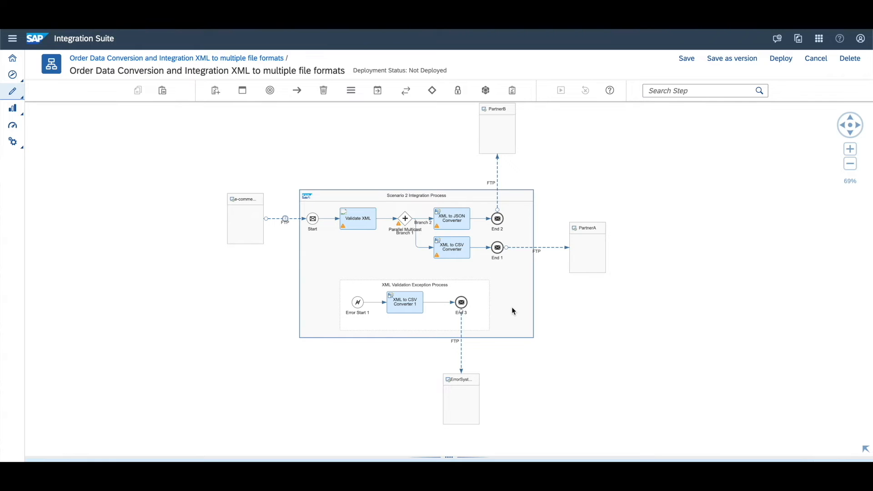
{"action": "left_click", "coordinate": [684, 59]}
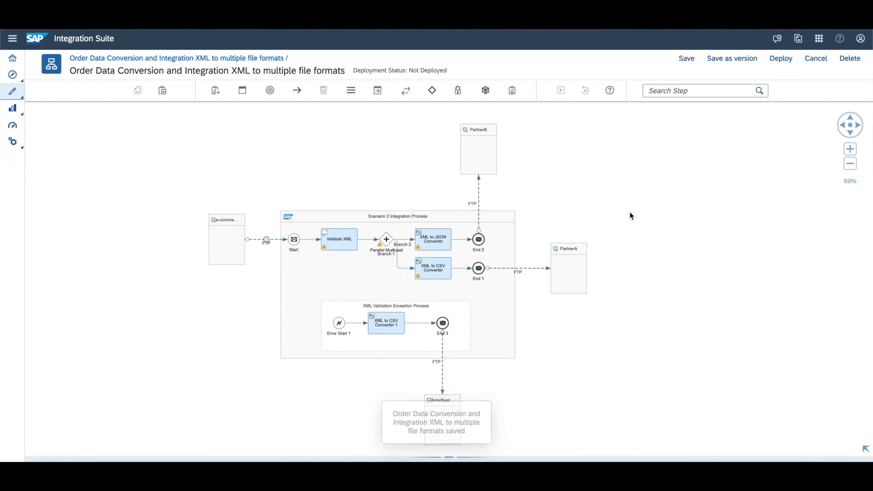
{"action": "left_click_drag", "start_coordinate": [630, 213], "coordinate": [571, 208]}
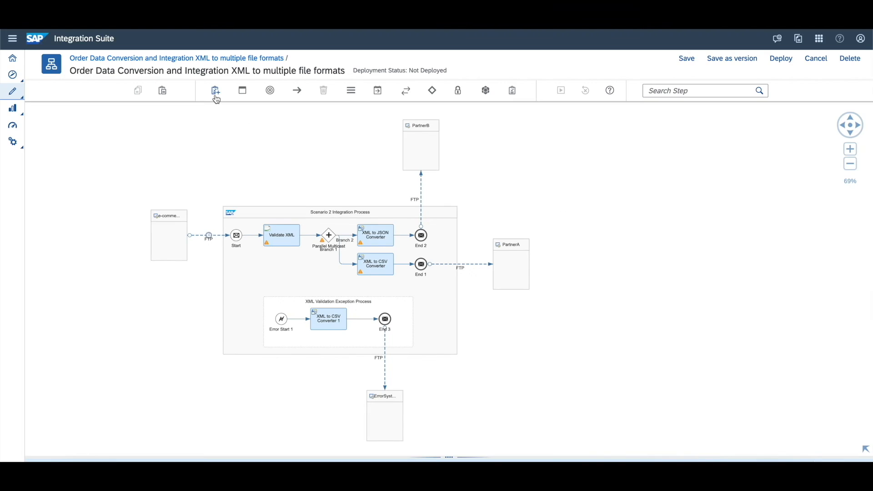
Step: Look up the Receiver among the participant types and locate the PartnerA, PartnerB and error system receivers in the flow
{"action": "left_click", "coordinate": [216, 90]}
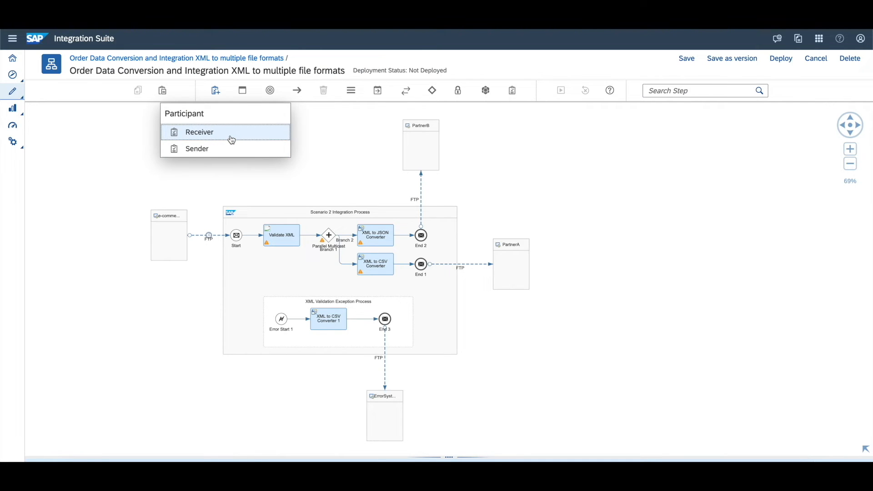
{"action": "left_click", "coordinate": [517, 267]}
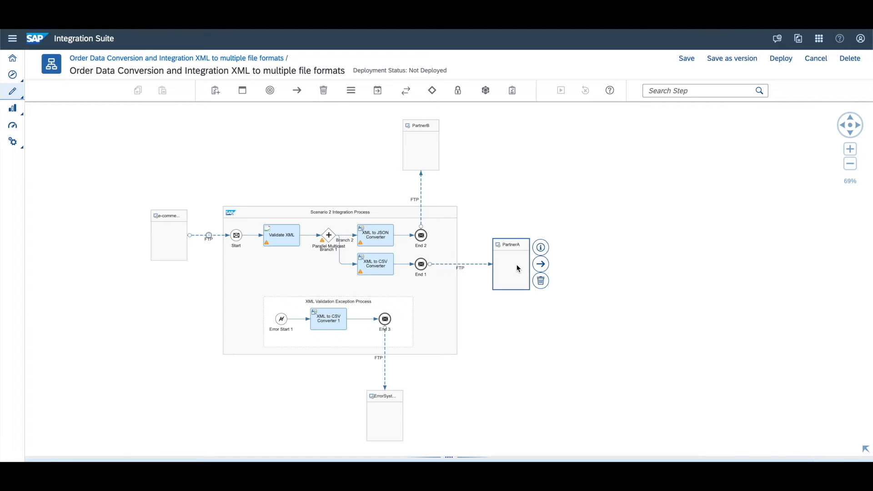
{"action": "left_click", "coordinate": [423, 144]}
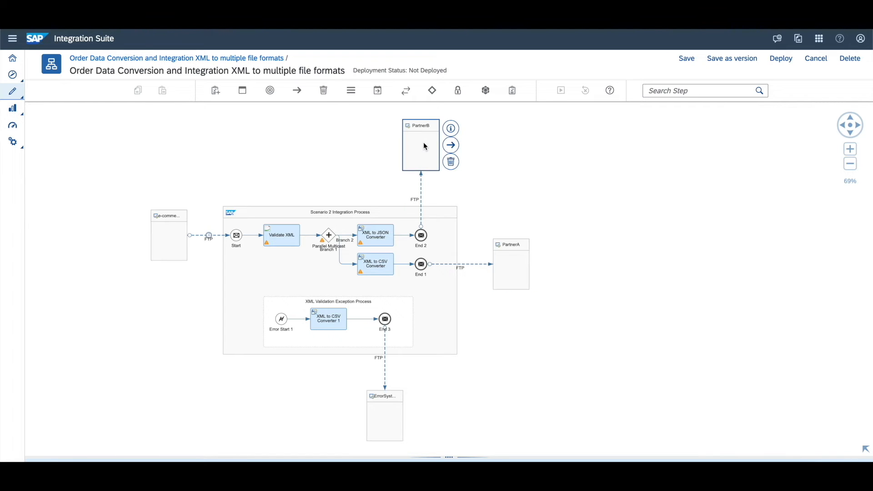
{"action": "left_click", "coordinate": [378, 407]}
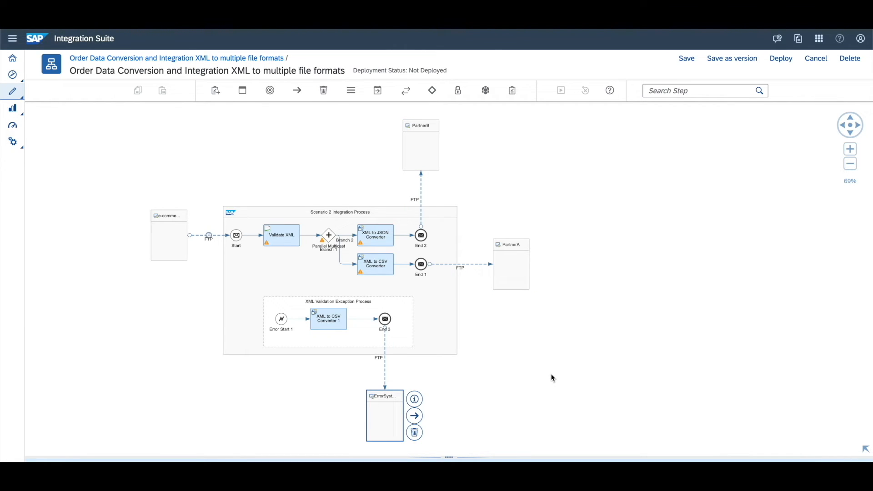
{"action": "left_click", "coordinate": [509, 261]}
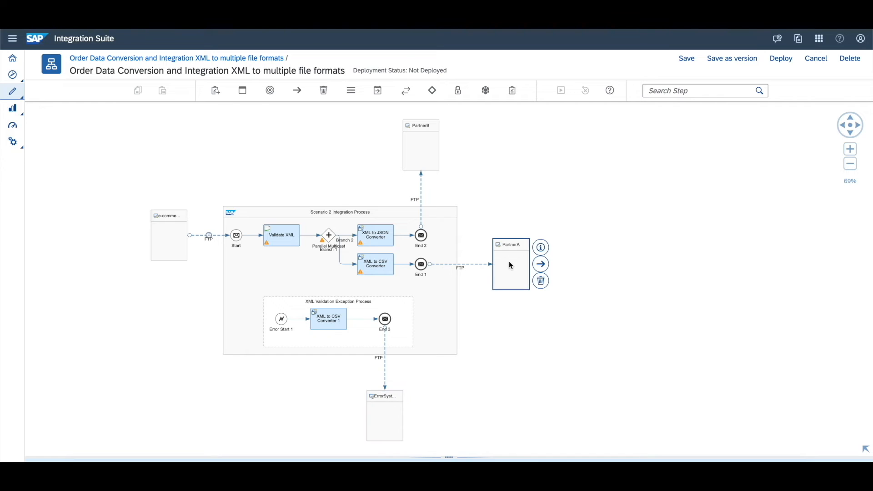
{"action": "left_click", "coordinate": [427, 156]}
{"action": "left_click", "coordinate": [397, 415]}
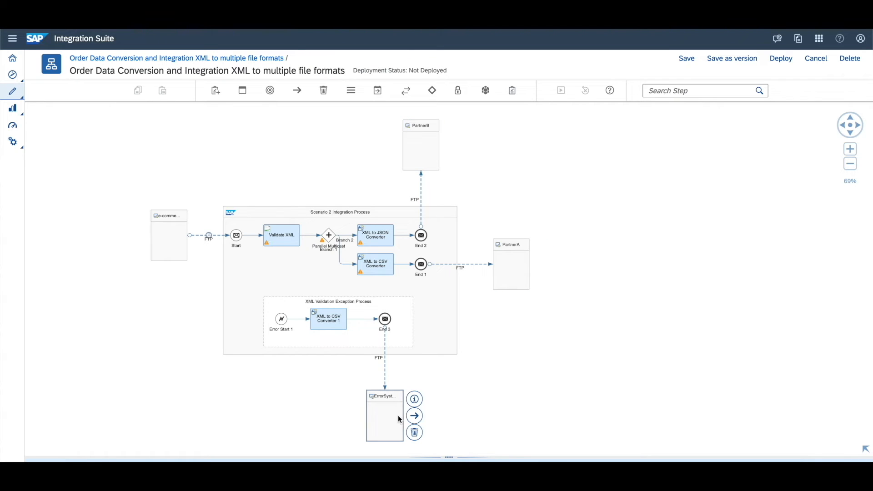
Step: Open the FTP channel to PartnerA, review its adapter type and transport protocol, and display its target settings
{"action": "left_click", "coordinate": [465, 264]}
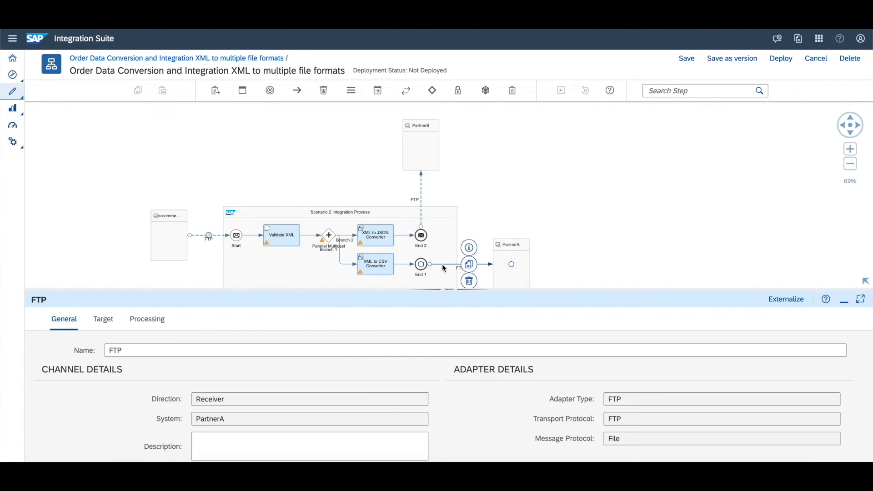
{"action": "left_click_drag", "start_coordinate": [425, 289], "coordinate": [409, 182]}
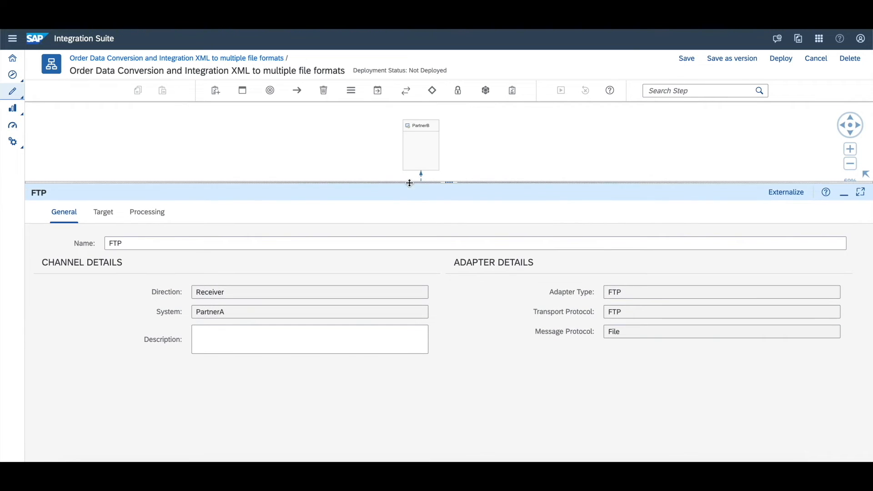
{"action": "double_click", "coordinate": [613, 310]}
{"action": "double_click", "coordinate": [614, 292]}
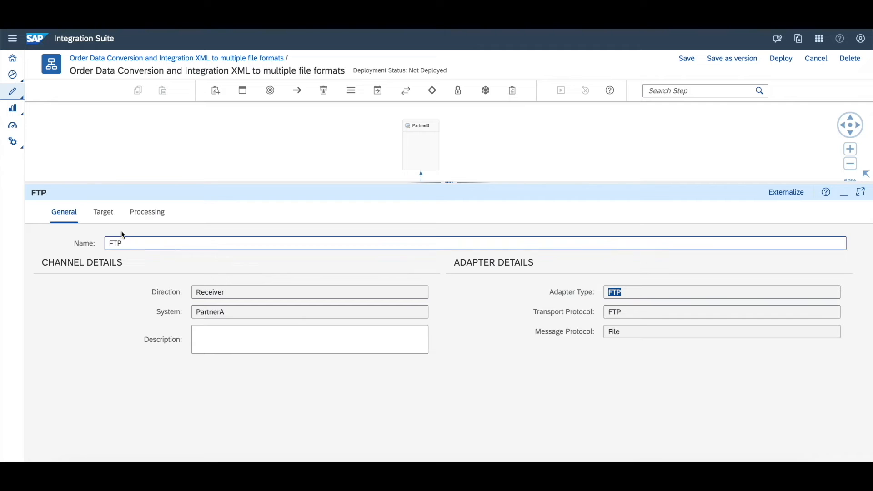
{"action": "left_click", "coordinate": [100, 216]}
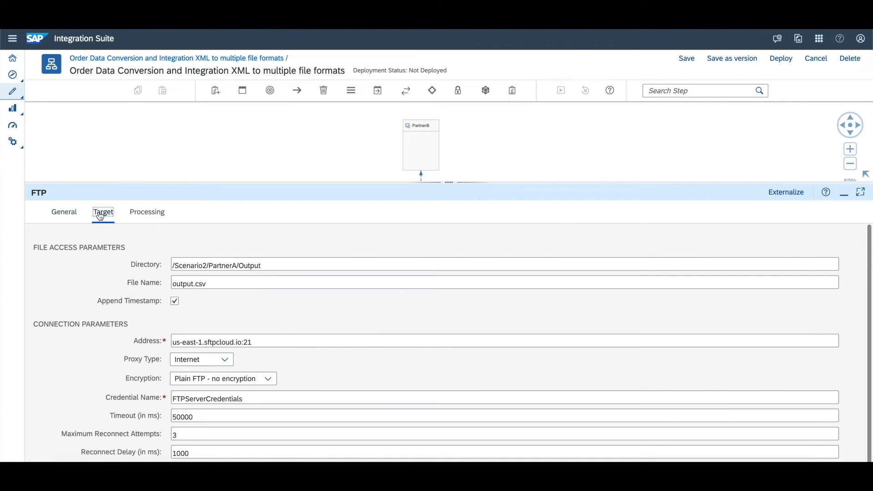
Step: Check the PartnerA channel's target directory against the PartnerA Output folder in FileZilla Pro, and return to Integration Suite
{"action": "triple_click", "coordinate": [186, 263]}
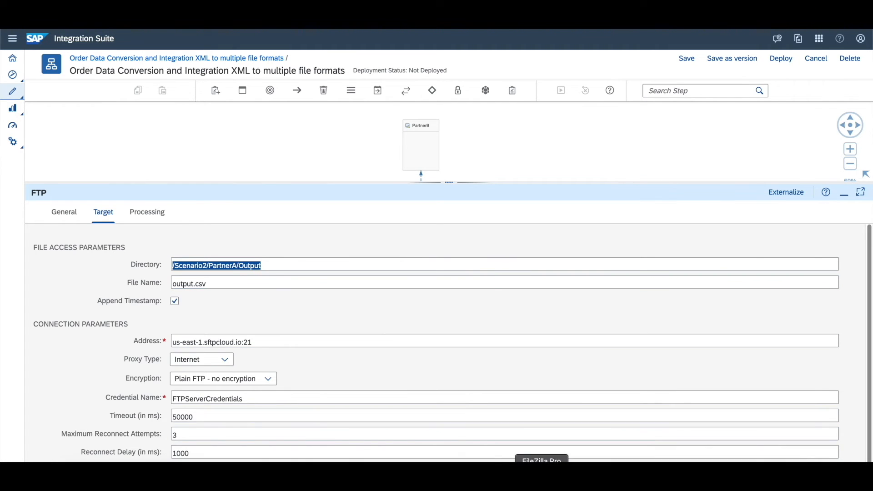
{"action": "left_click", "coordinate": [541, 473]}
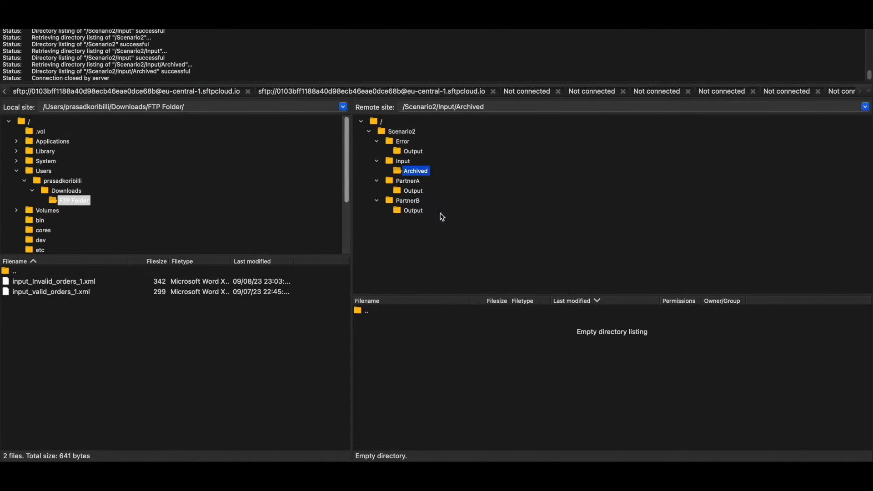
{"action": "left_click", "coordinate": [415, 182]}
{"action": "left_click", "coordinate": [417, 194]}
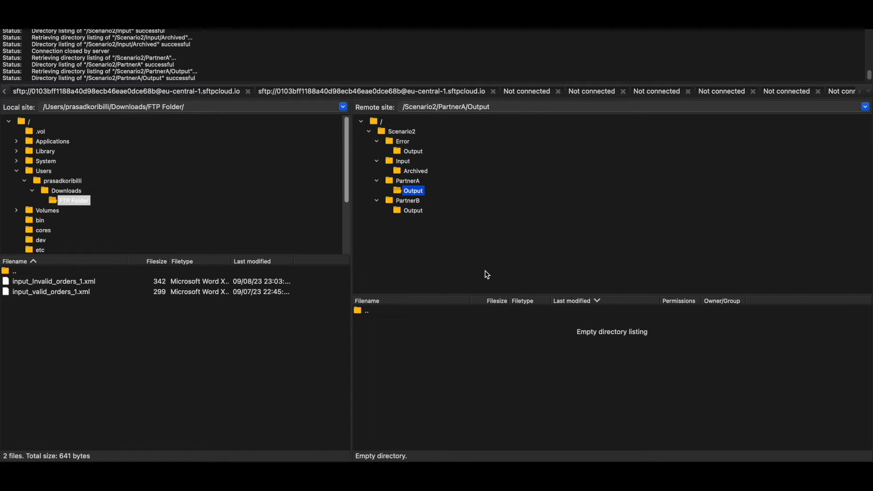
{"action": "key", "text": "ctrl+Left"}
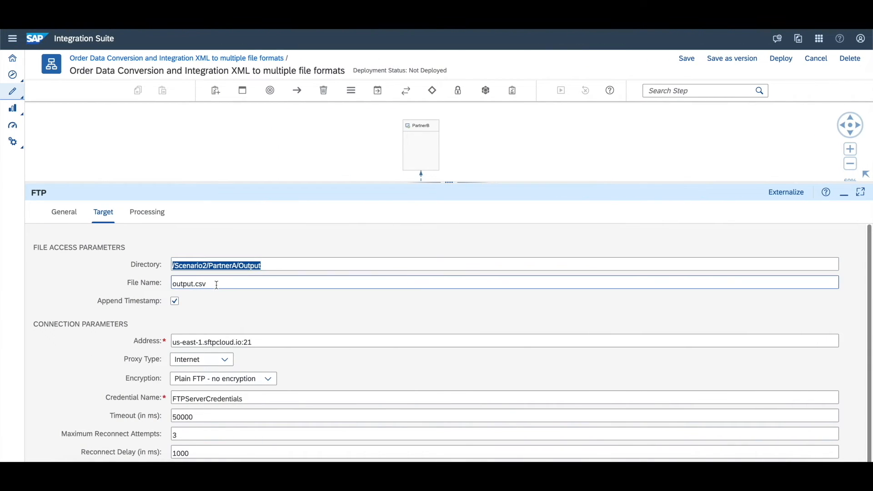
Step: Review the PartnerA FTP channel's connection parameters, including the server address and credential name
{"action": "left_click", "coordinate": [260, 343]}
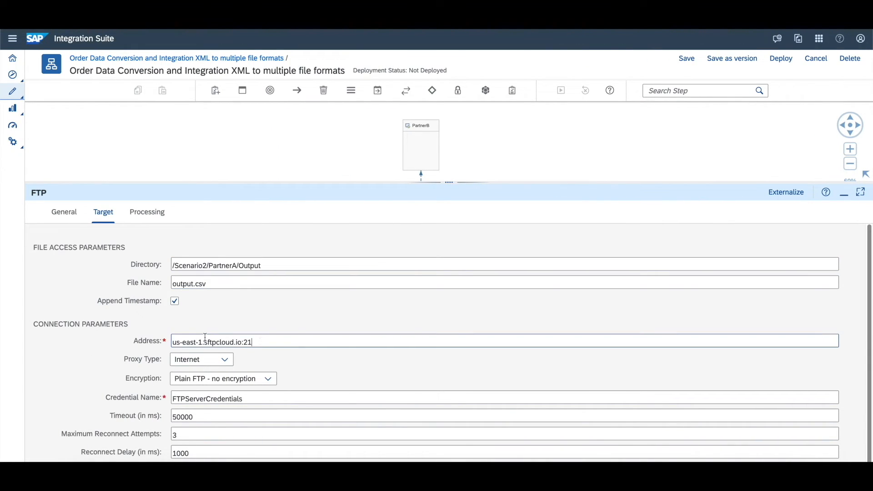
{"action": "triple_click", "coordinate": [185, 339]}
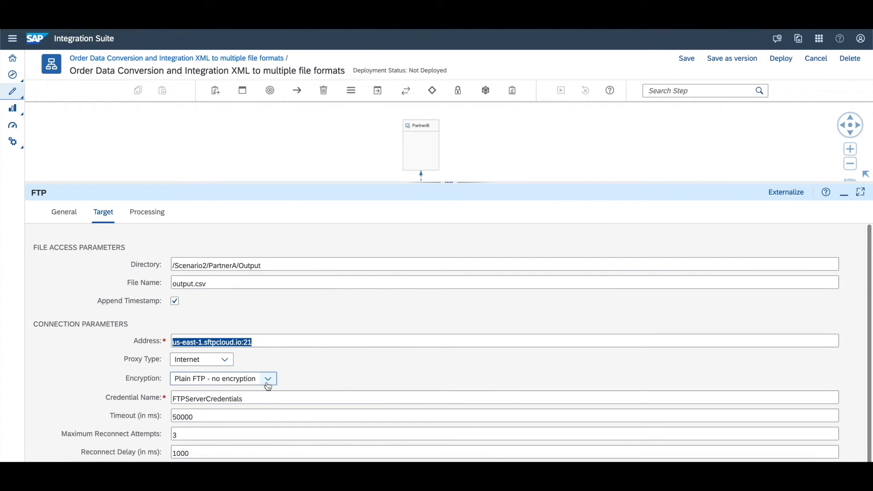
{"action": "left_click", "coordinate": [244, 401]}
{"action": "double_click", "coordinate": [178, 399]}
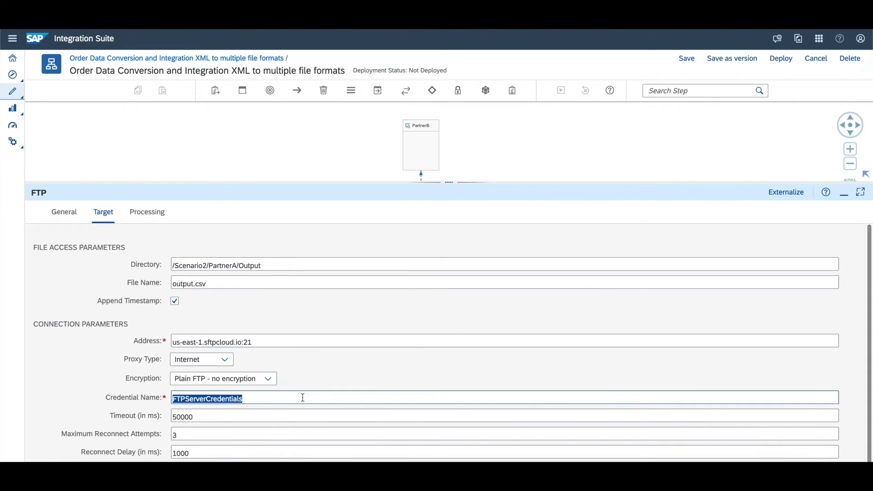
{"action": "scroll", "coordinate": [302, 398], "scroll_direction": "down", "scroll_amount": 1}
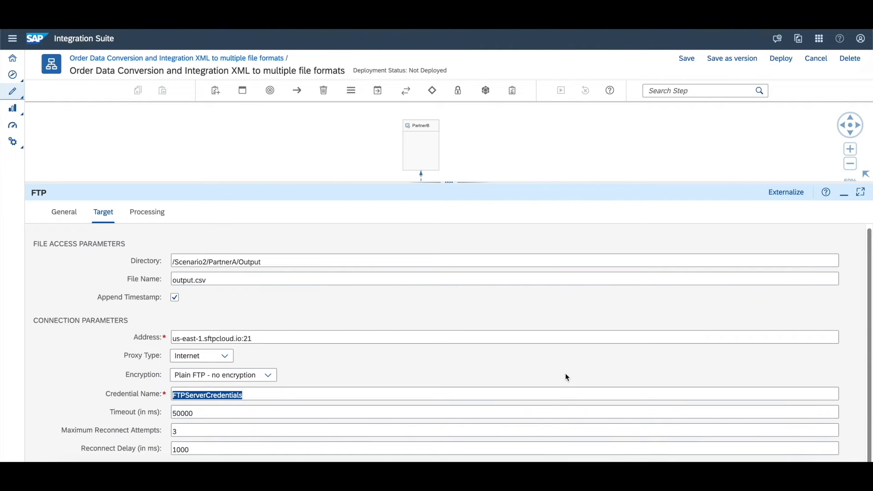
Step: Review the PartnerA FTP channel's processing parameters, keep Append as the handling for existing files, and collapse the properties
{"action": "left_click", "coordinate": [147, 213]}
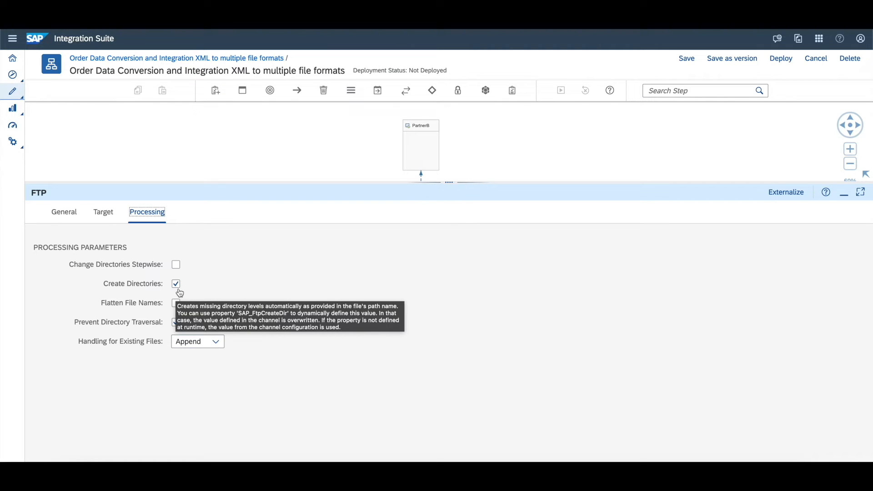
{"action": "left_click", "coordinate": [216, 343]}
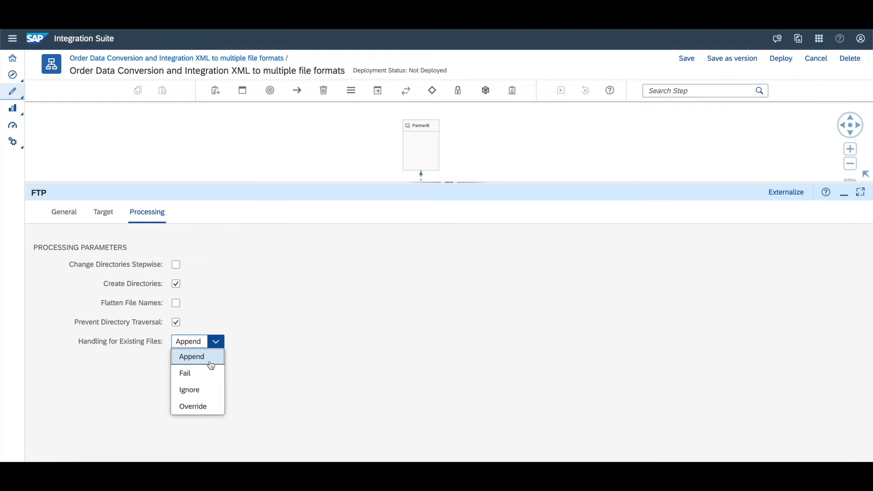
{"action": "left_click", "coordinate": [203, 365]}
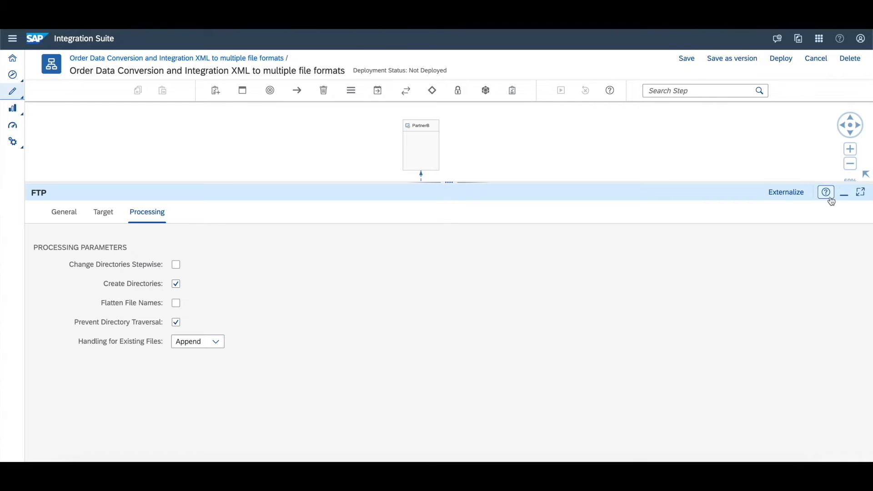
{"action": "left_click", "coordinate": [844, 196]}
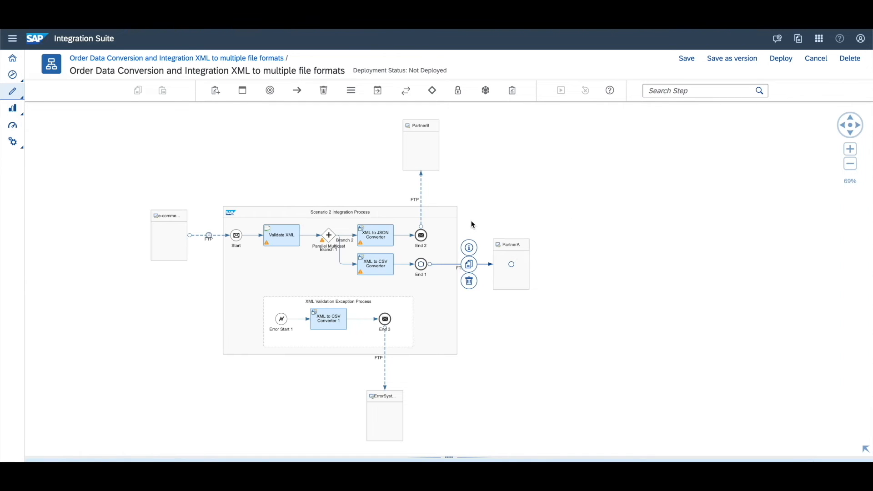
Step: Open the FTP channel to PartnerB and review its adapter type, target directory and file name
{"action": "left_click", "coordinate": [421, 188]}
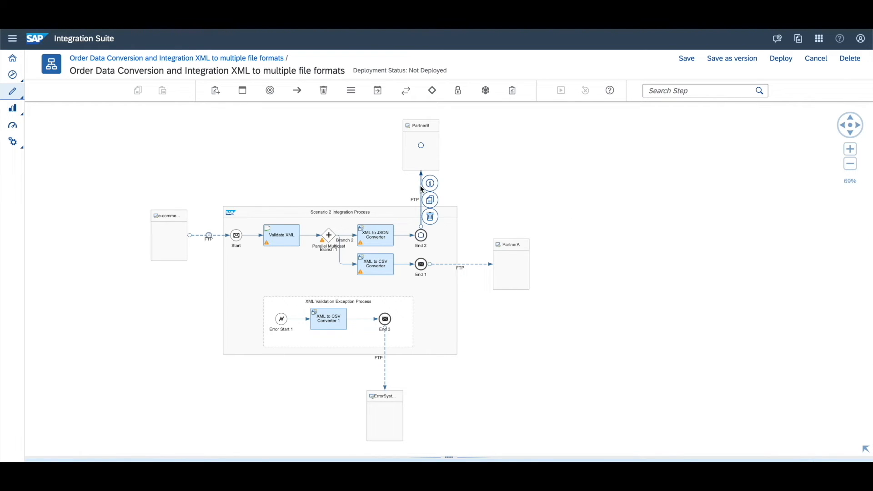
{"action": "left_click", "coordinate": [448, 456]}
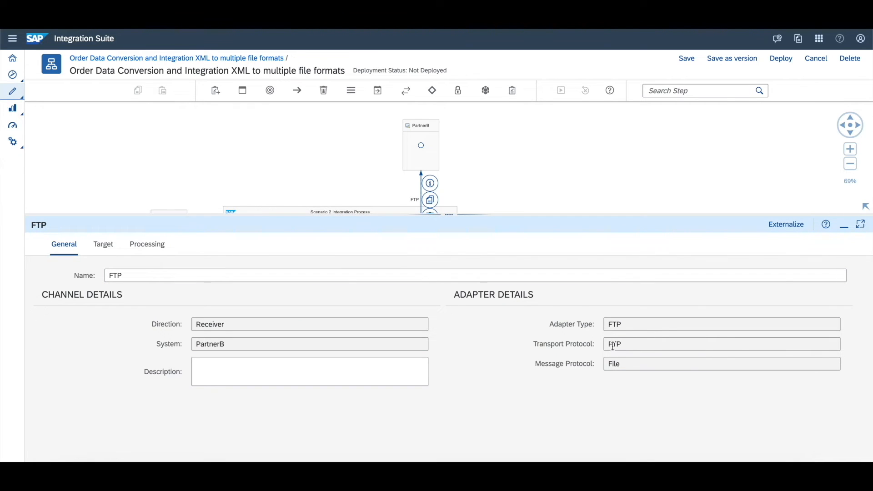
{"action": "double_click", "coordinate": [609, 325]}
{"action": "left_click", "coordinate": [104, 244]}
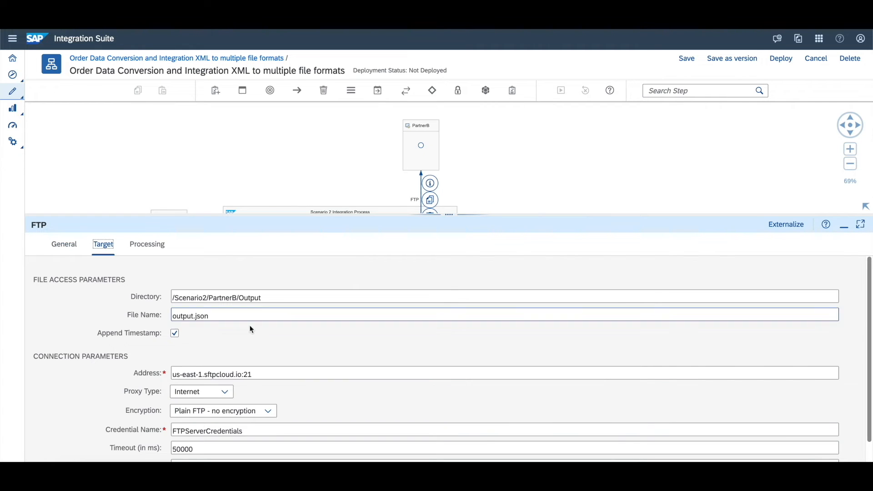
{"action": "left_click", "coordinate": [274, 298]}
{"action": "left_click_drag", "start_coordinate": [178, 298], "coordinate": [209, 317]}
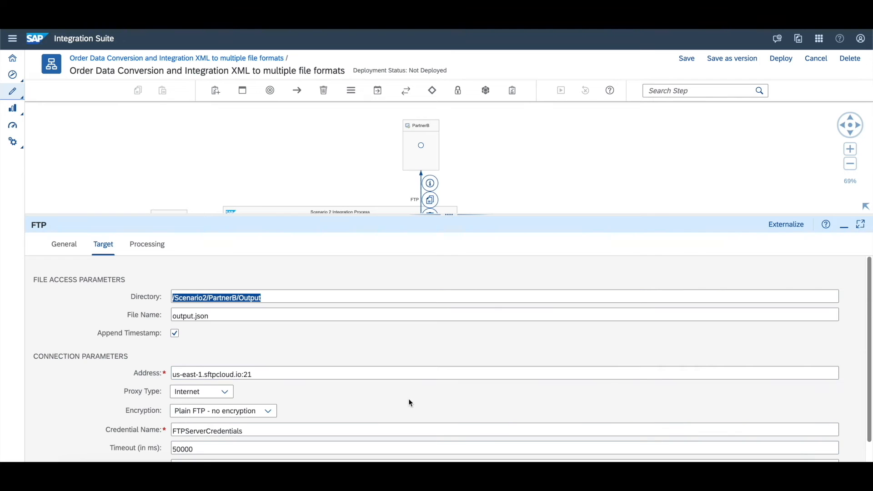
Step: Switch to FileZilla Pro and open the Output folder under PartnerB on the remote site
{"action": "left_click", "coordinate": [540, 475]}
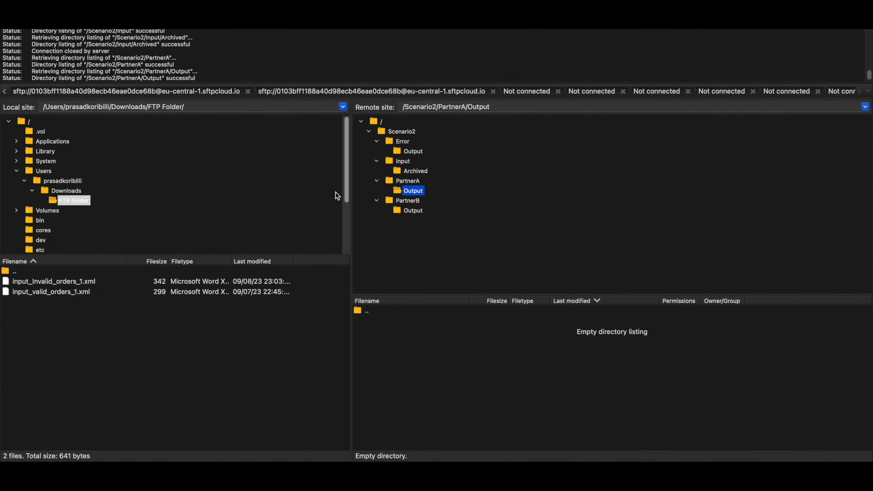
{"action": "left_click", "coordinate": [406, 204]}
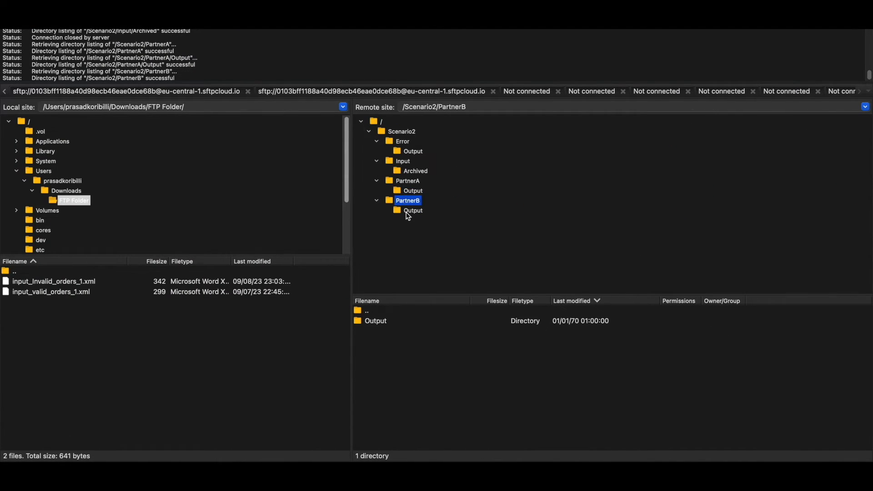
{"action": "left_click", "coordinate": [406, 210]}
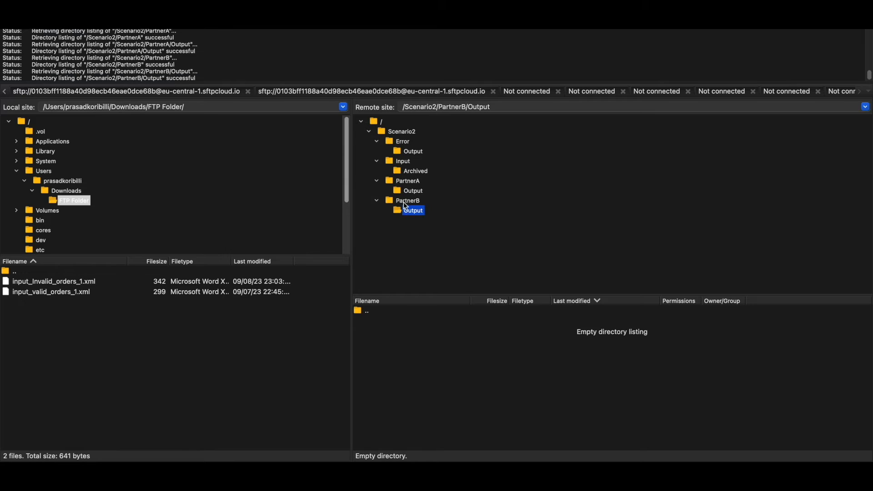
Step: Check the PartnerB folder under Scenario2 on the remote site, and switch back to SAP Integration Suite
{"action": "left_click", "coordinate": [403, 201]}
{"action": "left_click", "coordinate": [406, 210]}
{"action": "left_click", "coordinate": [401, 204]}
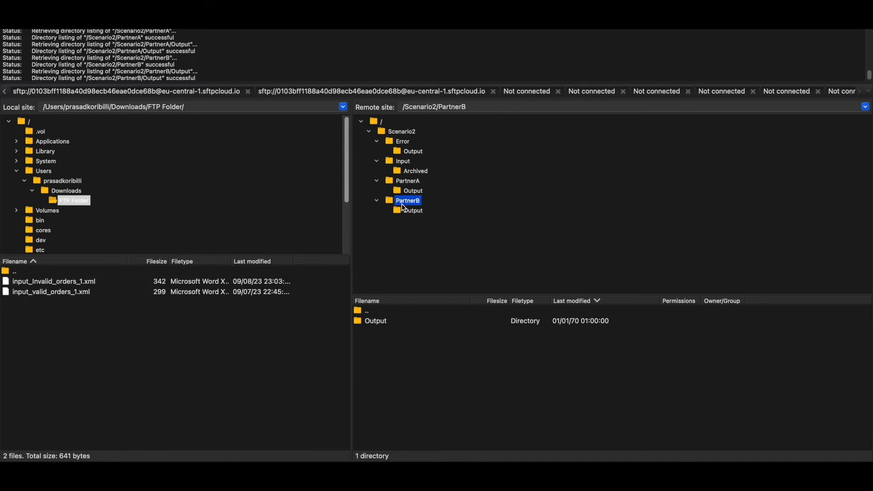
{"action": "key", "text": "ctrl+Left"}
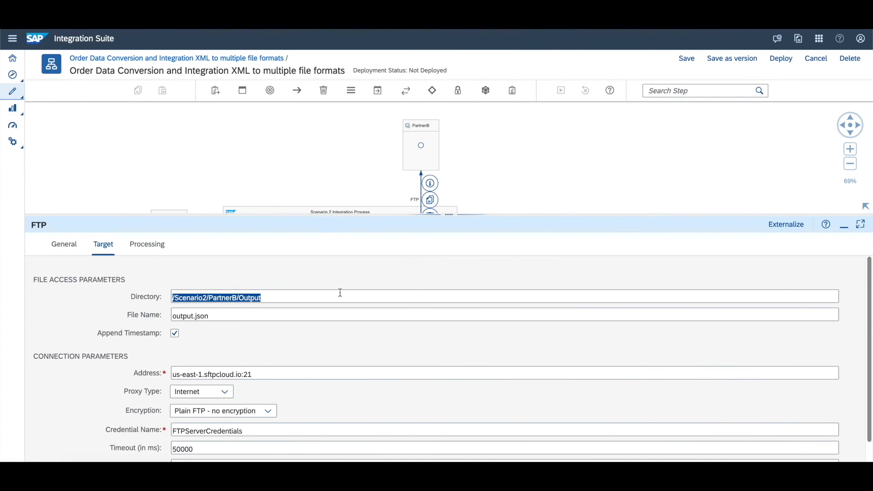
Step: Review the PartnerB FTP channel's target settings, including file name, timestamp option, server address, encryption, credential name and reconnect delay
{"action": "left_click", "coordinate": [196, 314]}
{"action": "double_click", "coordinate": [189, 314]}
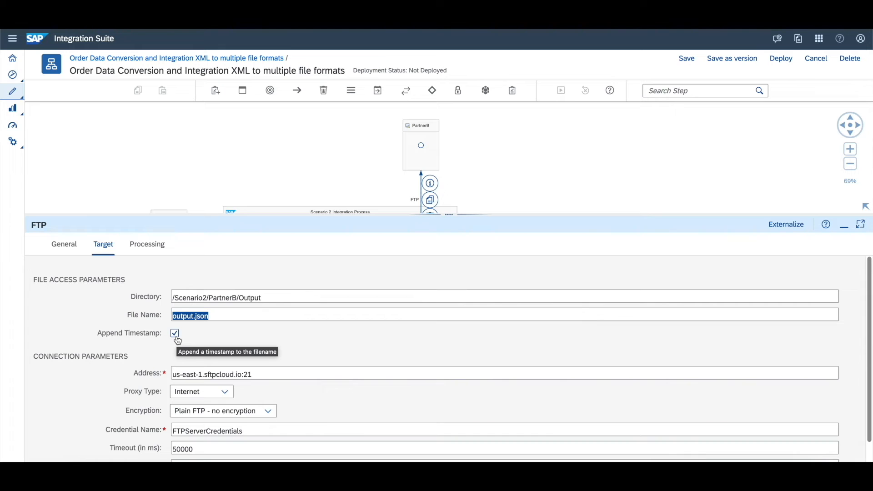
{"action": "scroll", "coordinate": [292, 354], "scroll_direction": "down", "scroll_amount": 1}
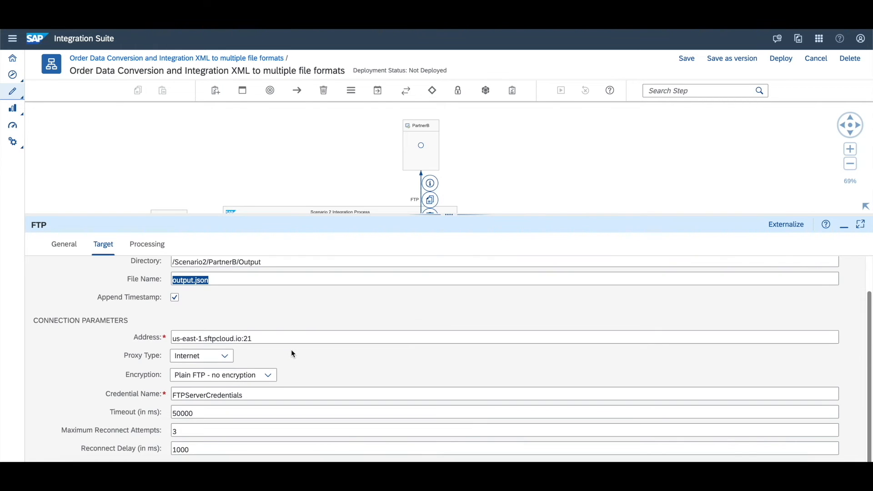
{"action": "triple_click", "coordinate": [282, 339]}
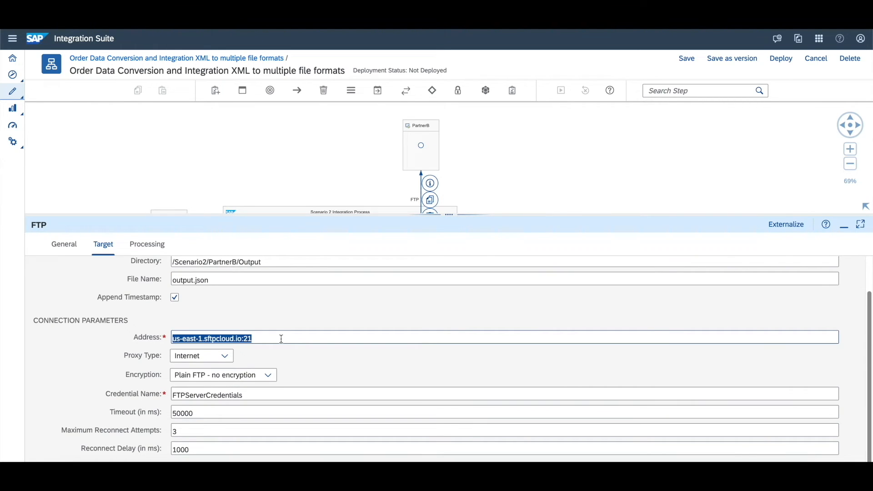
{"action": "triple_click", "coordinate": [317, 394]}
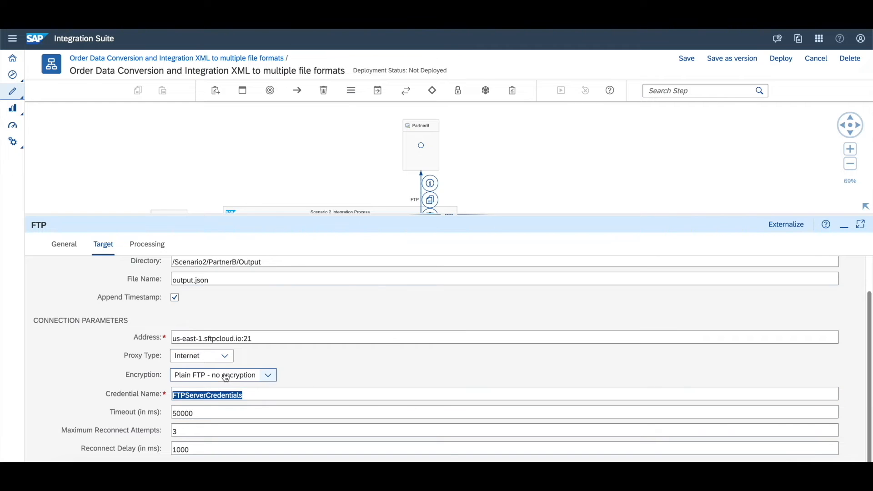
{"action": "mouse_move", "coordinate": [226, 378]}
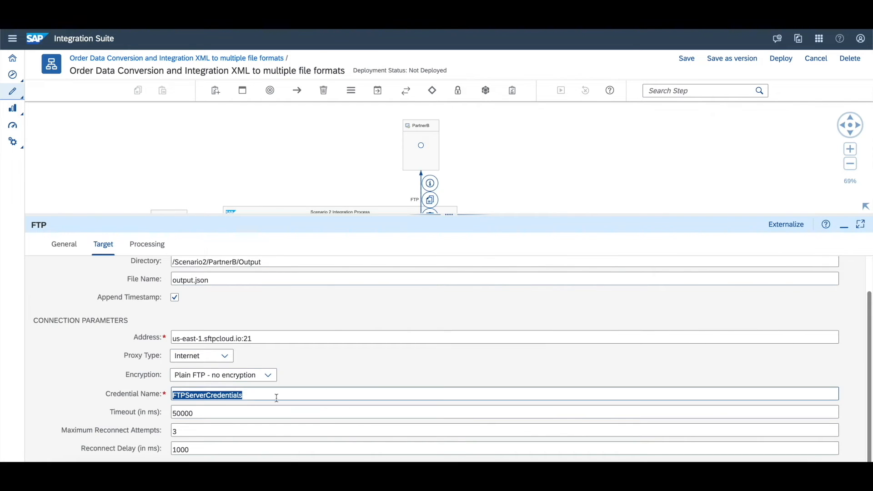
{"action": "left_click", "coordinate": [280, 448]}
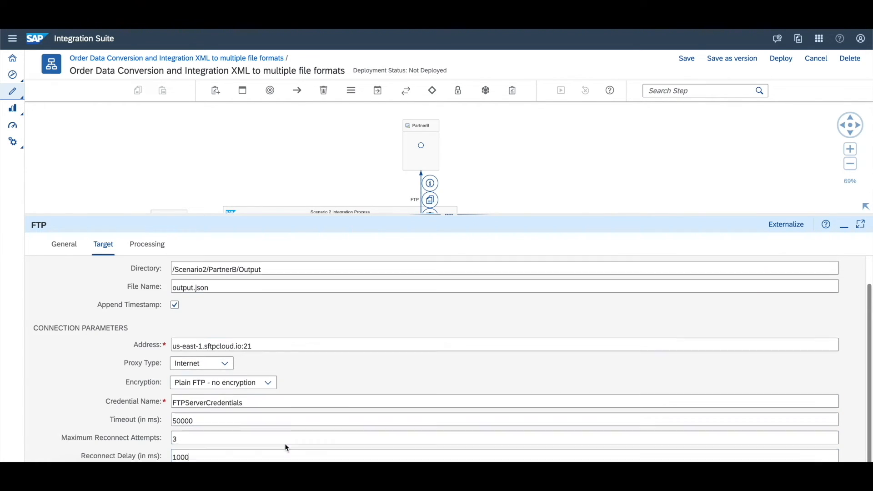
Step: Review the PartnerB channel's processing parameters and the options for handling existing files, and collapse its properties
{"action": "left_click", "coordinate": [157, 244]}
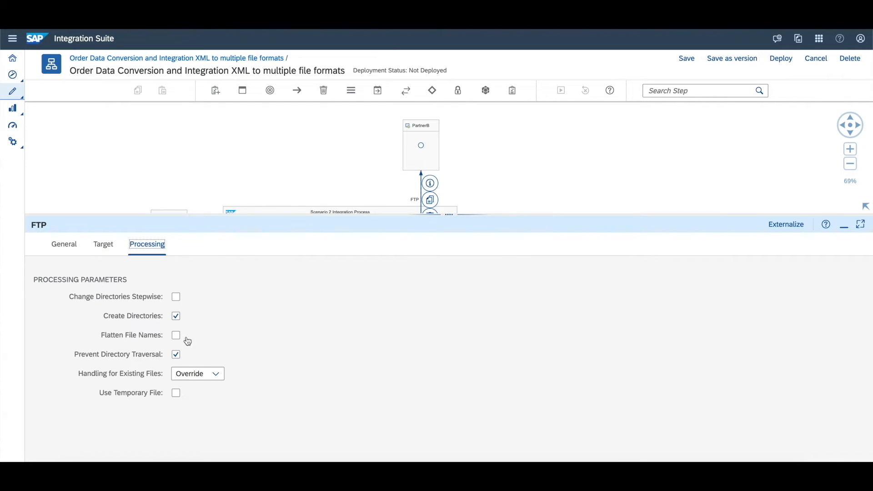
{"action": "left_click", "coordinate": [208, 371]}
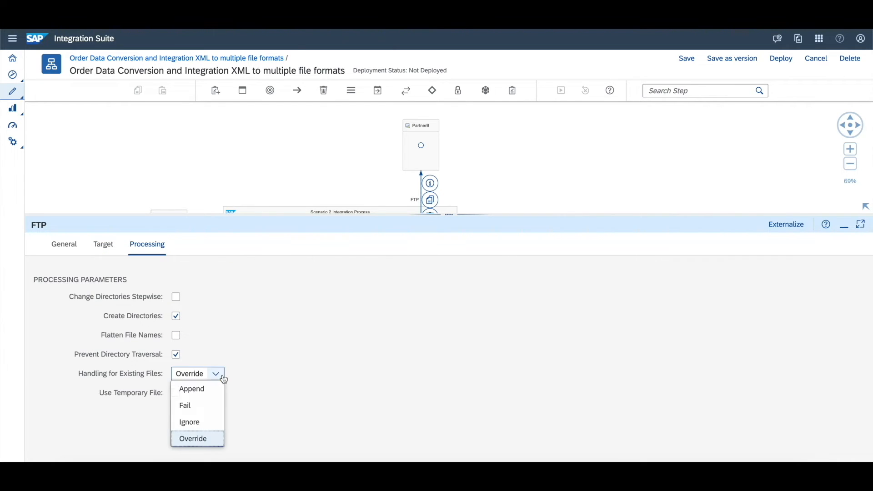
{"action": "left_click", "coordinate": [217, 375]}
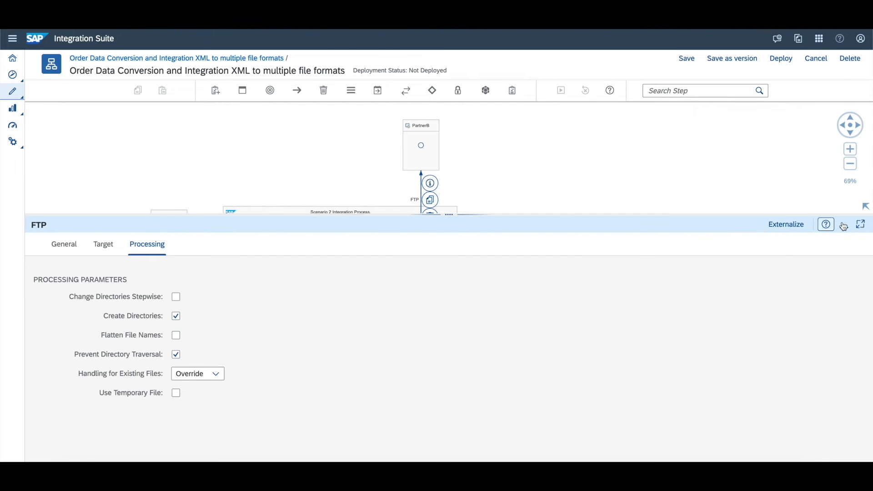
{"action": "left_click", "coordinate": [844, 228]}
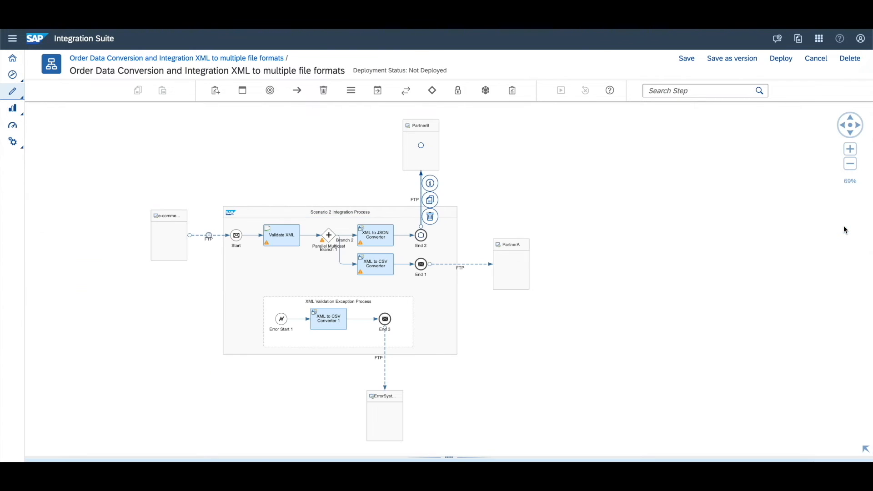
Step: Open the properties of the FTP channel leading to ErrorSystem and review its adapter type and transport protocol
{"action": "left_click_drag", "start_coordinate": [570, 288], "coordinate": [467, 399]}
{"action": "left_click_drag", "start_coordinate": [539, 376], "coordinate": [616, 142]}
{"action": "left_click_drag", "start_coordinate": [561, 262], "coordinate": [594, 293]}
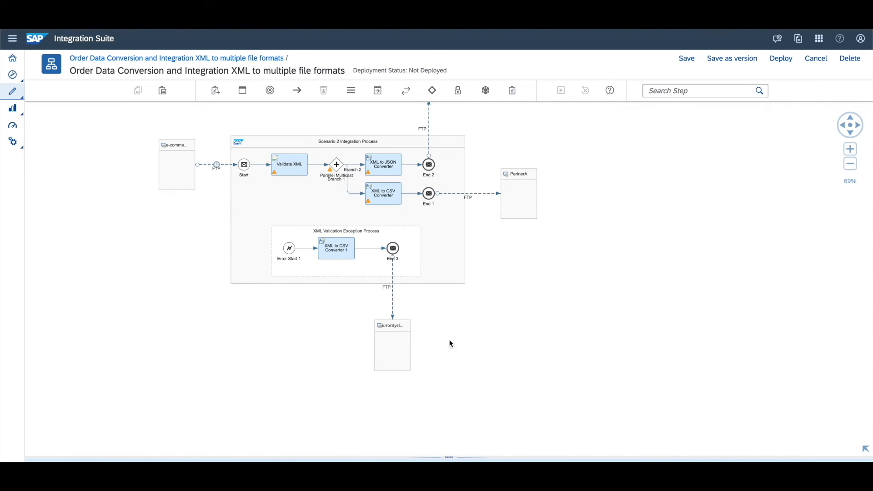
{"action": "left_click", "coordinate": [407, 345]}
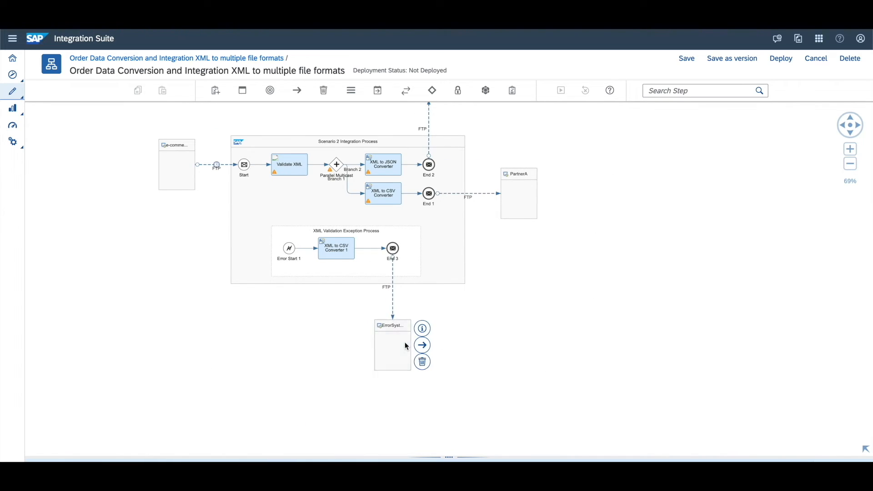
{"action": "left_click", "coordinate": [393, 281]}
{"action": "left_click", "coordinate": [446, 455]}
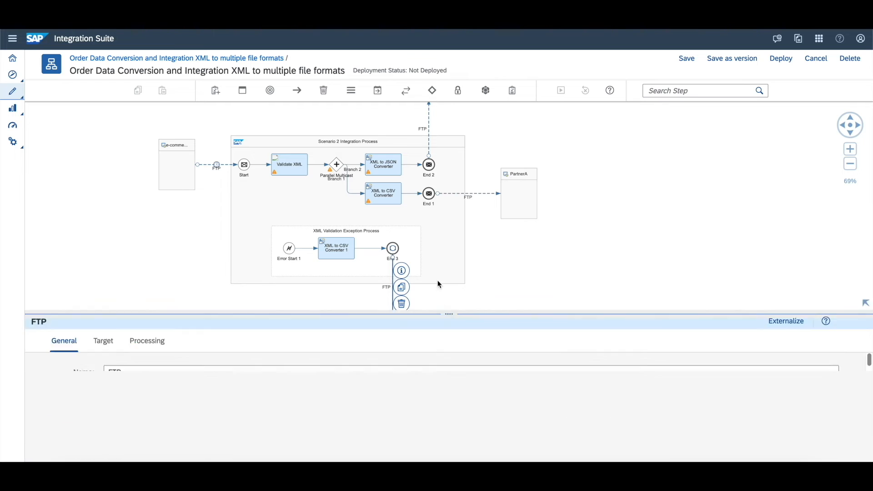
{"action": "double_click", "coordinate": [618, 350]}
{"action": "double_click", "coordinate": [615, 332]}
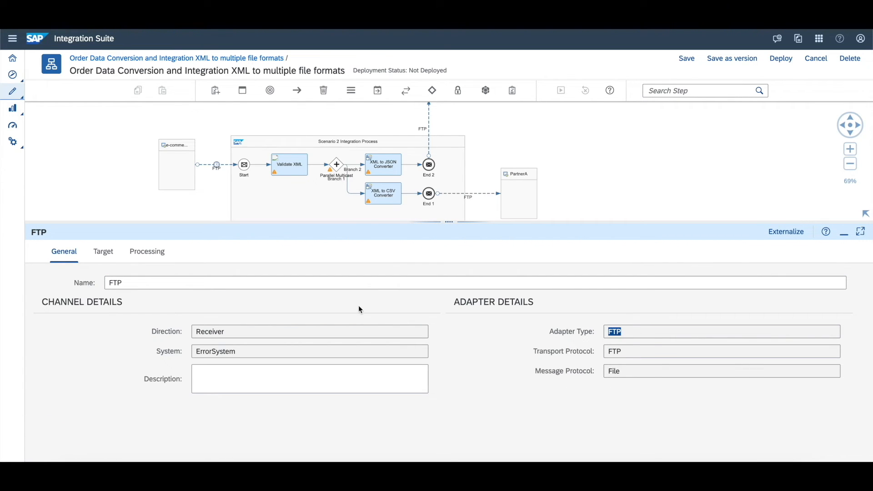
Step: Compare the ErrorSystem channel's target directory with the Scenario2 Error folder in the FTP client, and return to Integration Suite
{"action": "left_click", "coordinate": [96, 256]}
{"action": "left_click_drag", "start_coordinate": [269, 222], "coordinate": [268, 171]}
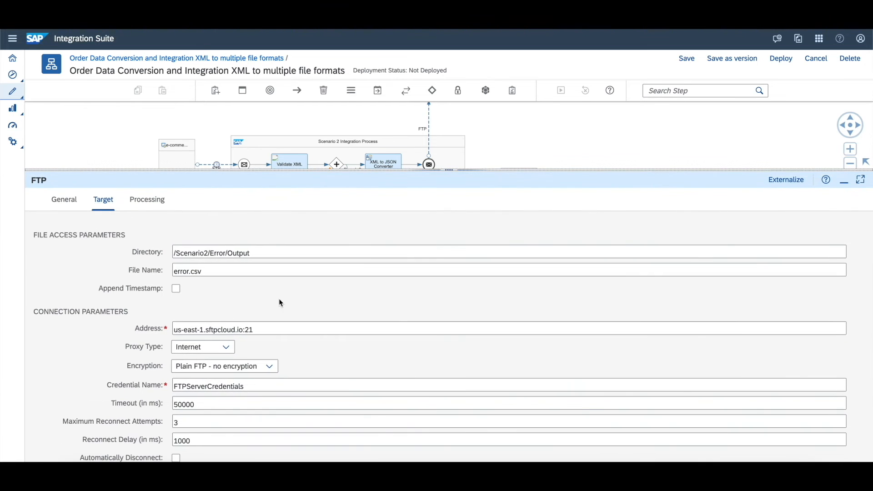
{"action": "triple_click", "coordinate": [268, 251]}
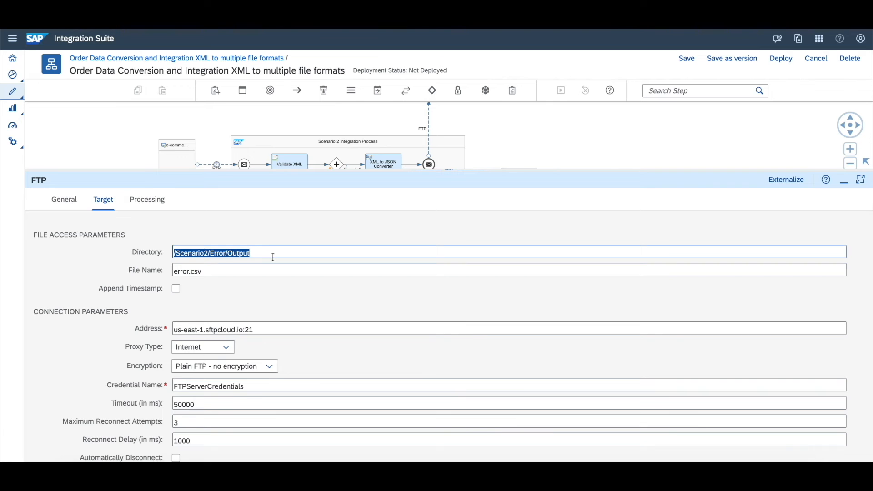
{"action": "left_click", "coordinate": [541, 473]}
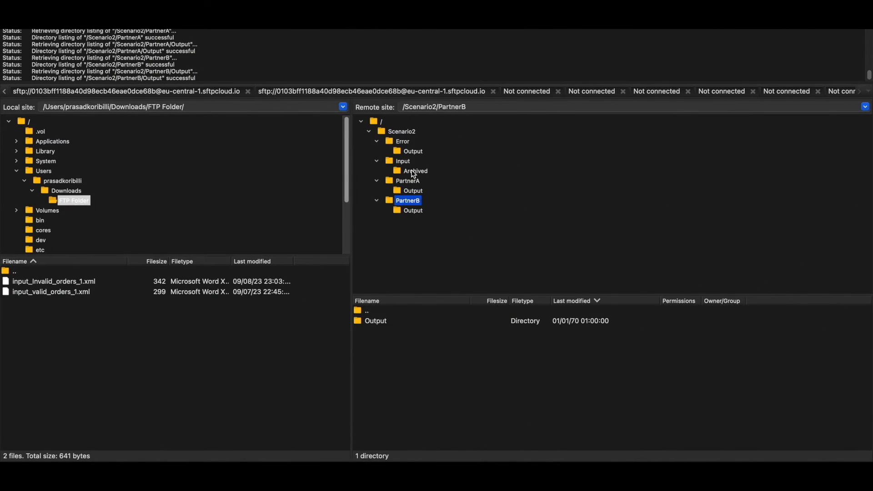
{"action": "left_click", "coordinate": [405, 142]}
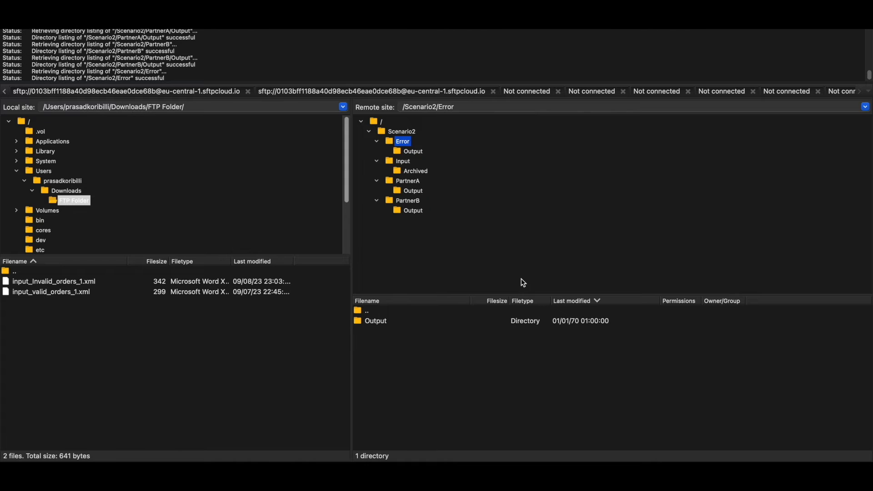
{"action": "key", "text": "ctrl+Left"}
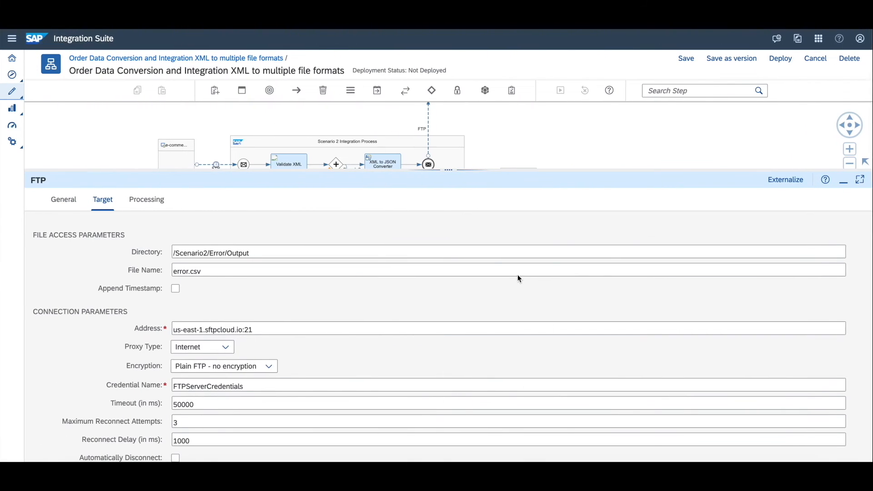
Step: Review the ErrorSystem channel's file name, server address, credential name, timeout and maximum reconnect attempts
{"action": "triple_click", "coordinate": [307, 272]}
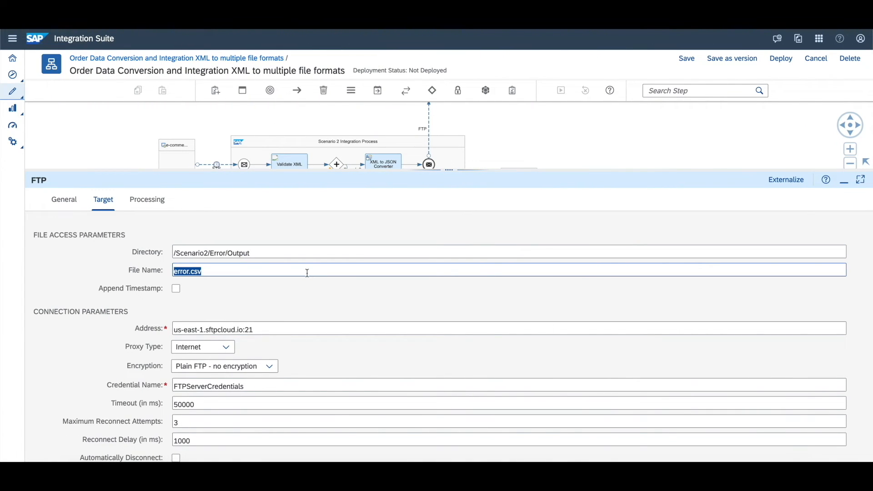
{"action": "triple_click", "coordinate": [290, 330]}
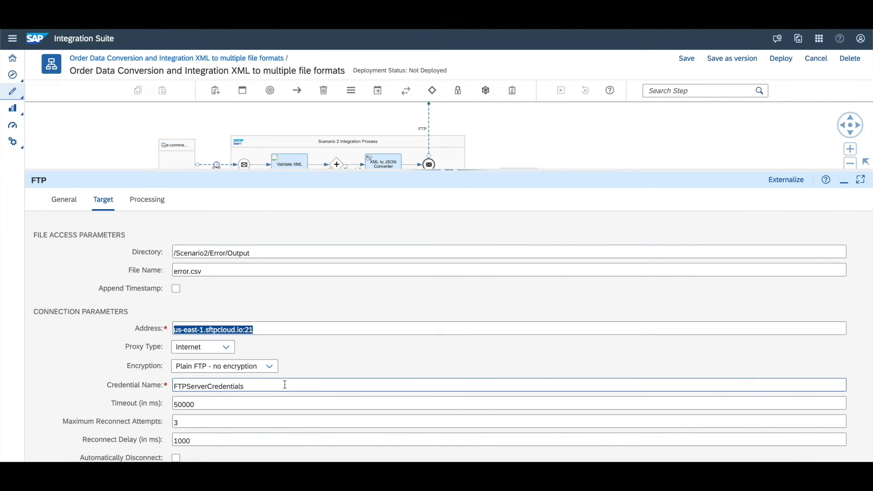
{"action": "triple_click", "coordinate": [254, 383]}
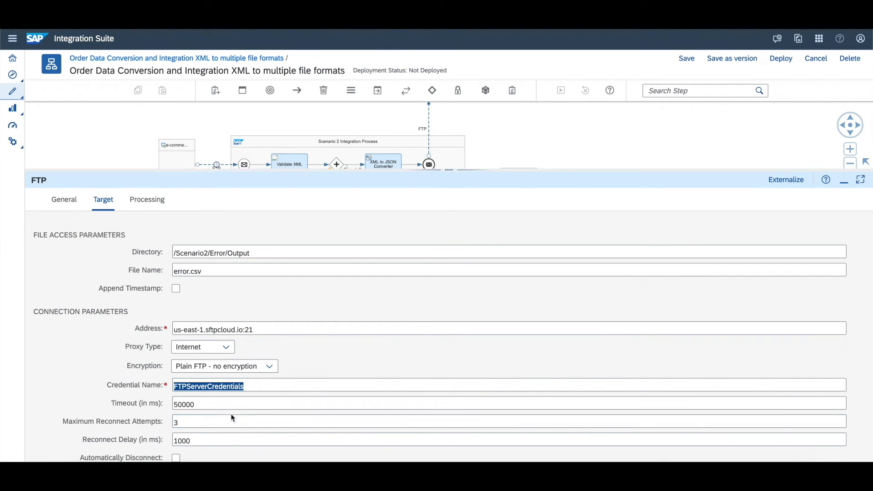
{"action": "left_click", "coordinate": [221, 395]}
{"action": "left_click", "coordinate": [220, 404]}
{"action": "left_click", "coordinate": [210, 425]}
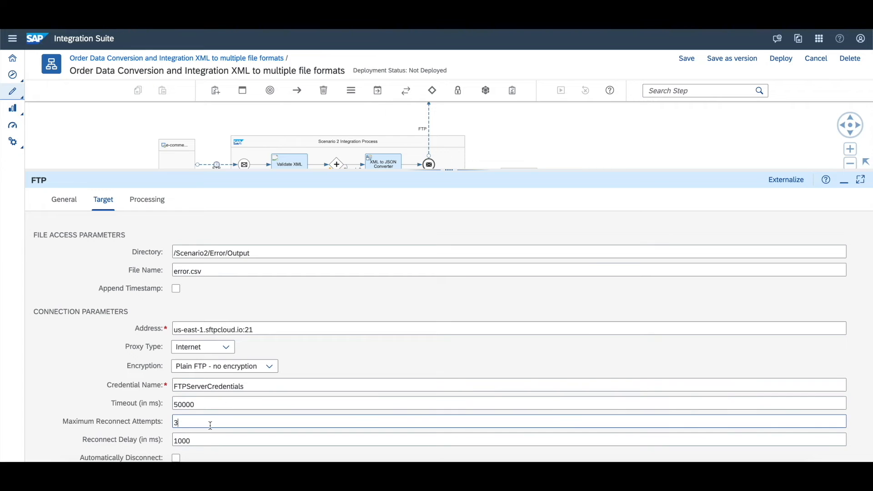
Step: Review the ErrorSystem channel's processing parameters and existing-file handling options, and collapse its properties
{"action": "left_click", "coordinate": [147, 203]}
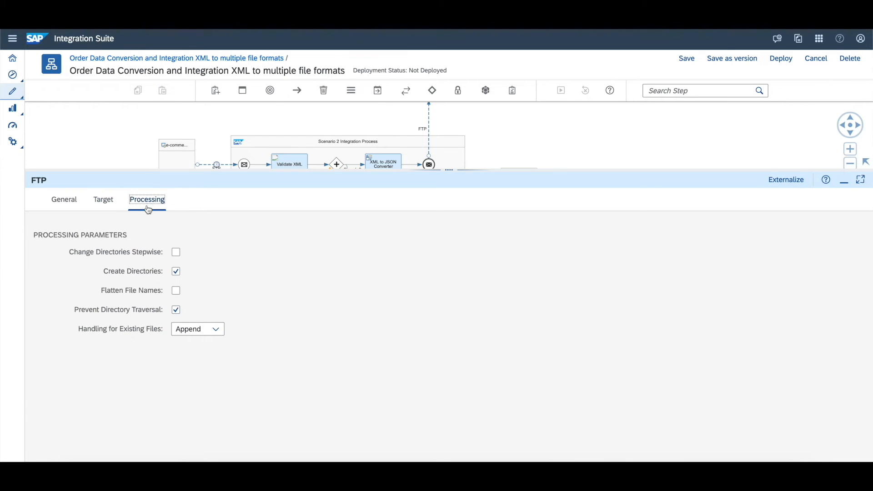
{"action": "left_click", "coordinate": [216, 335]}
{"action": "left_click", "coordinate": [218, 335]}
{"action": "left_click", "coordinate": [844, 181]}
{"action": "left_click_drag", "start_coordinate": [639, 234], "coordinate": [673, 322]}
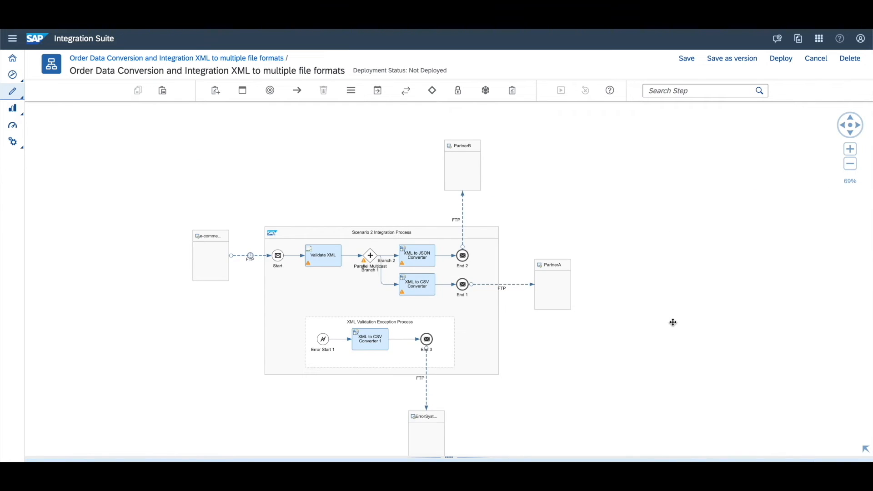
Step: Switch the layout of the Scenario 2 Integration Process to vertical and return it to horizontal
{"action": "left_click_drag", "start_coordinate": [599, 255], "coordinate": [617, 216]}
{"action": "left_click", "coordinate": [496, 199]}
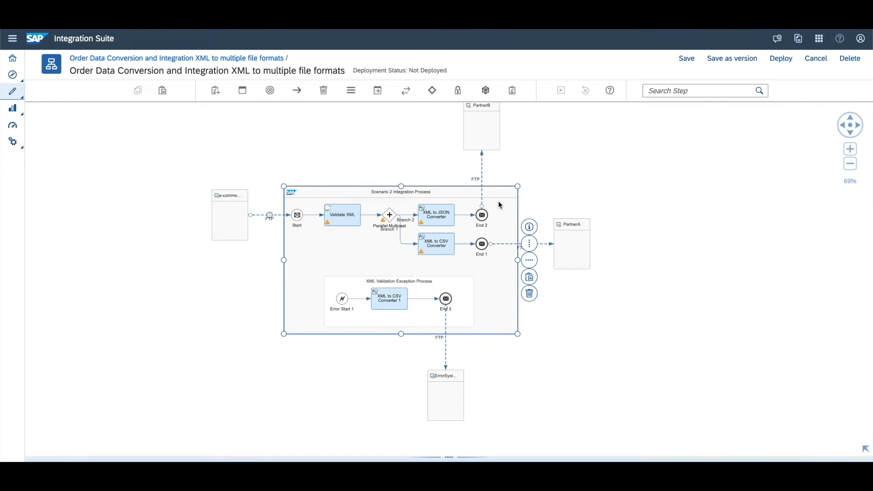
{"action": "left_click", "coordinate": [529, 263]}
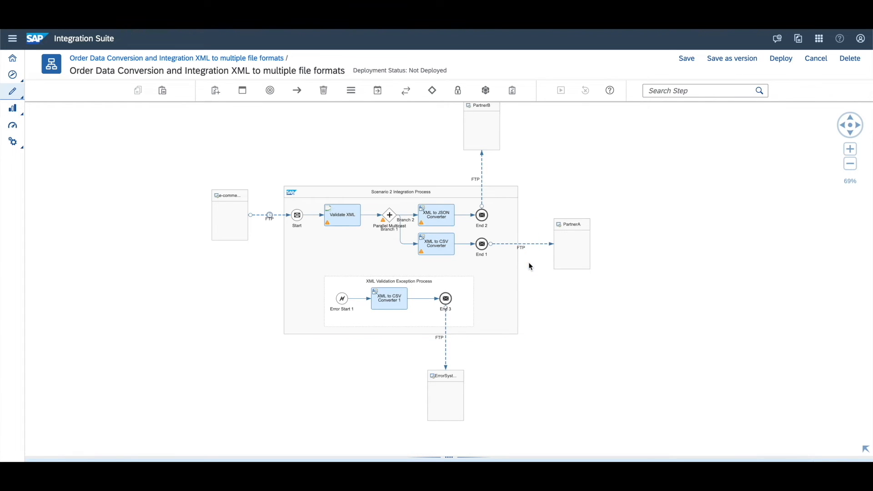
{"action": "left_click", "coordinate": [514, 225]}
{"action": "left_click", "coordinate": [528, 238]}
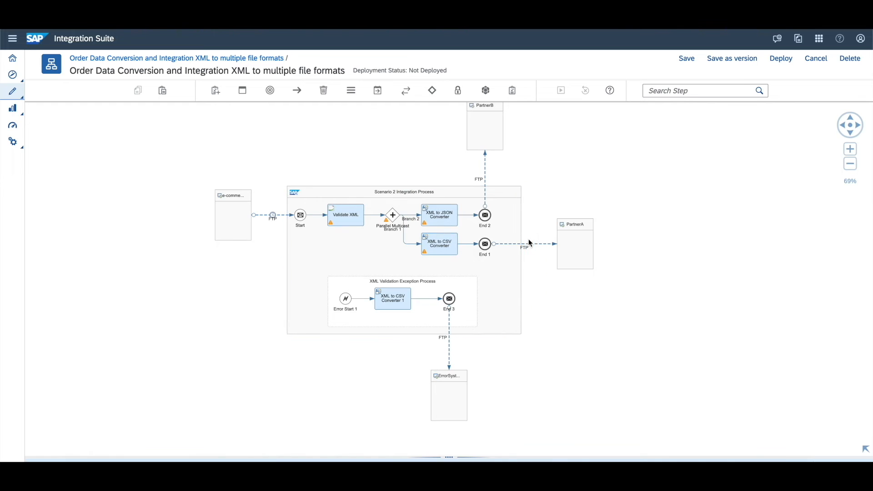
{"action": "left_click", "coordinate": [413, 194]}
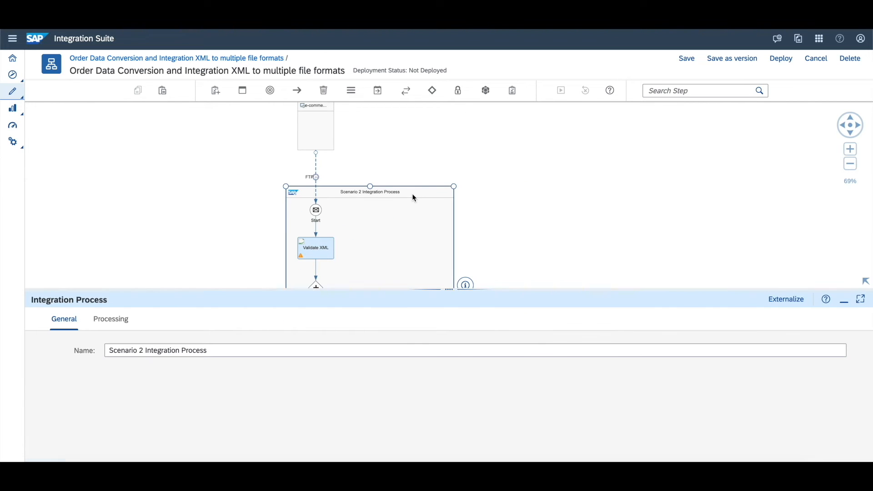
{"action": "left_click", "coordinate": [843, 302]}
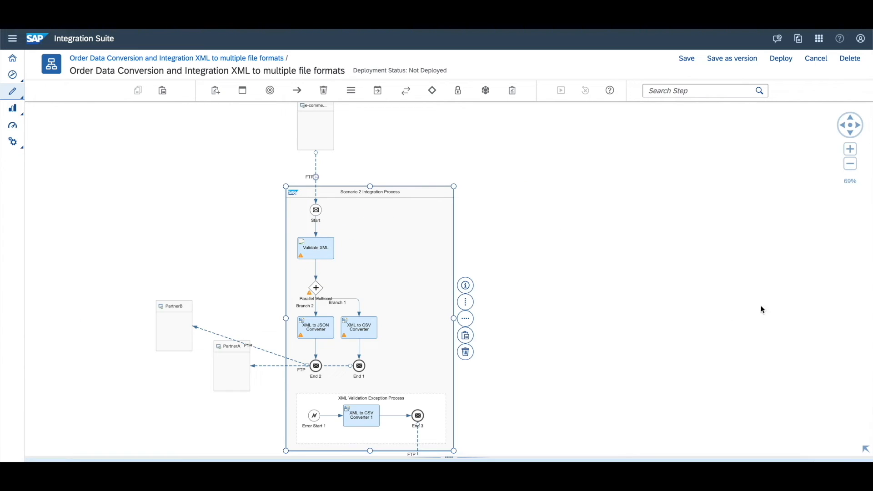
{"action": "left_click", "coordinate": [467, 336]}
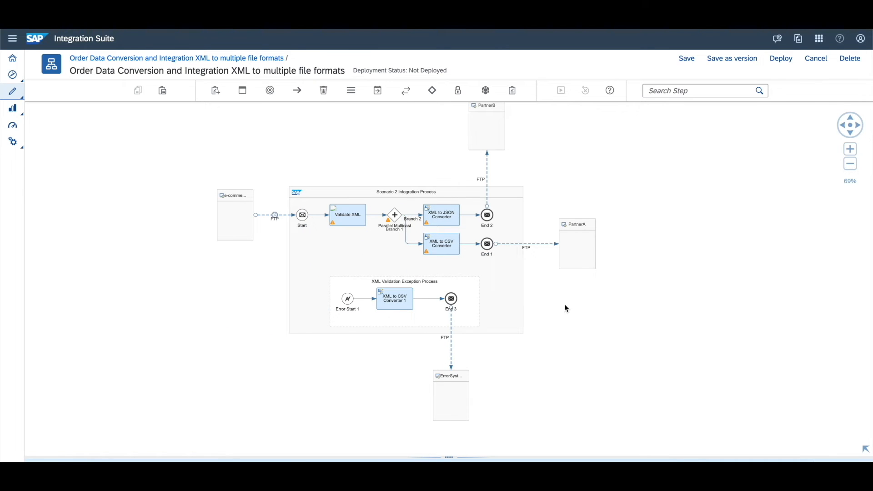
Step: Select the Scenario 2 Integration Process pool on the canvas and examine its available actions
{"action": "left_click_drag", "start_coordinate": [614, 349], "coordinate": [622, 386]}
{"action": "left_click_drag", "start_coordinate": [648, 343], "coordinate": [618, 327]}
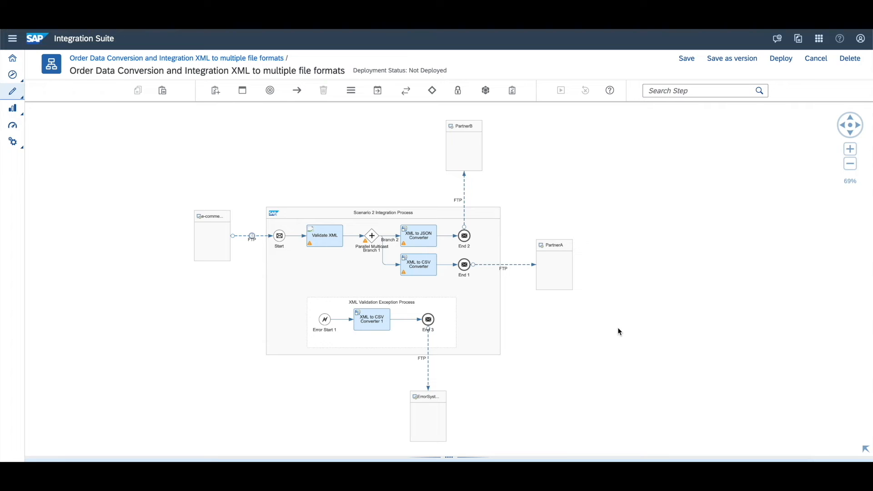
{"action": "left_click", "coordinate": [493, 220]}
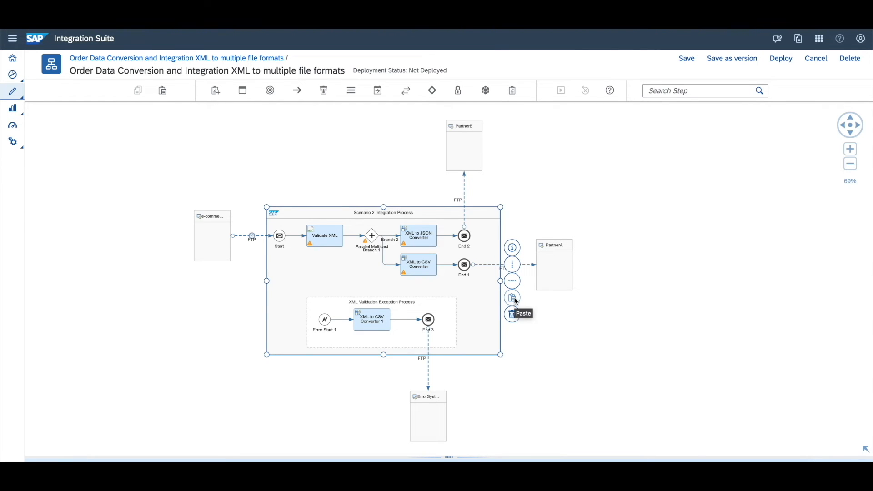
Step: View the technical information and general properties of the Scenario 2 Integration Process pool, and collapse its properties
{"action": "left_click", "coordinate": [512, 254]}
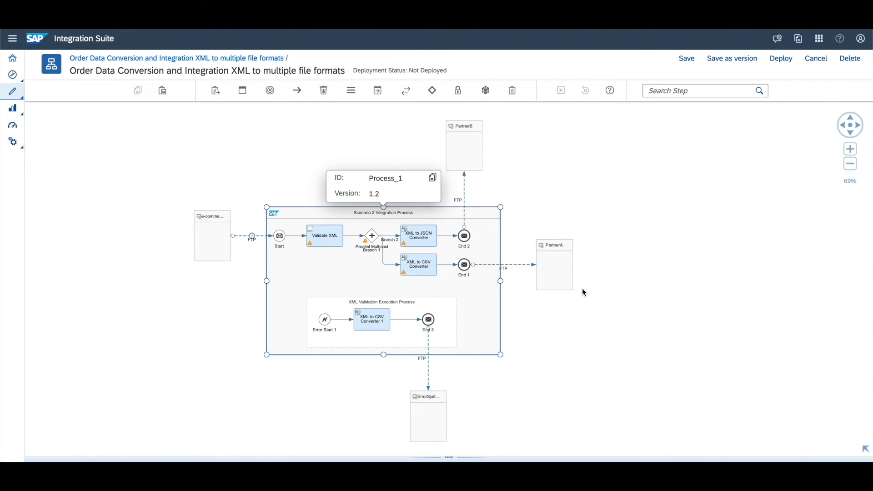
{"action": "left_click", "coordinate": [485, 222]}
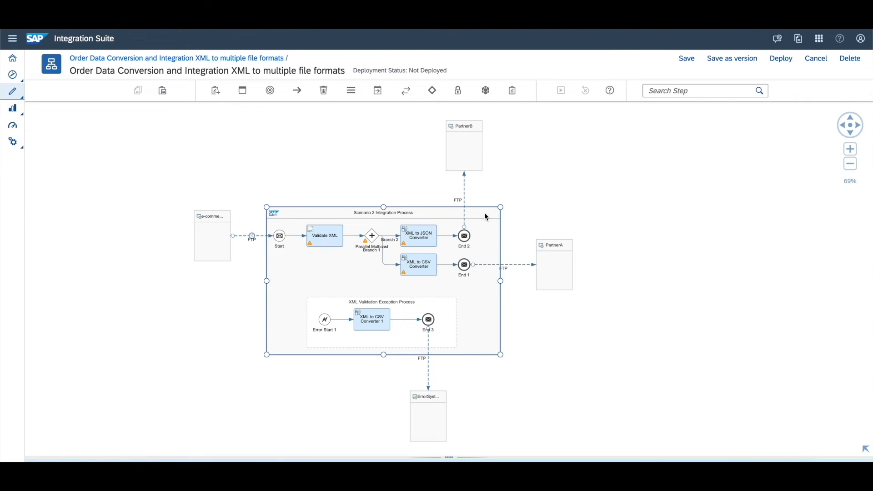
{"action": "left_click", "coordinate": [555, 343]}
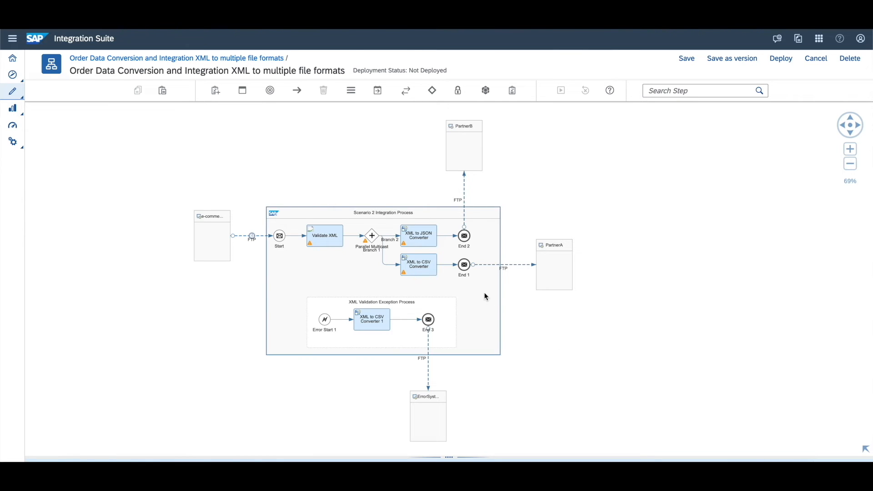
{"action": "left_click", "coordinate": [483, 217]}
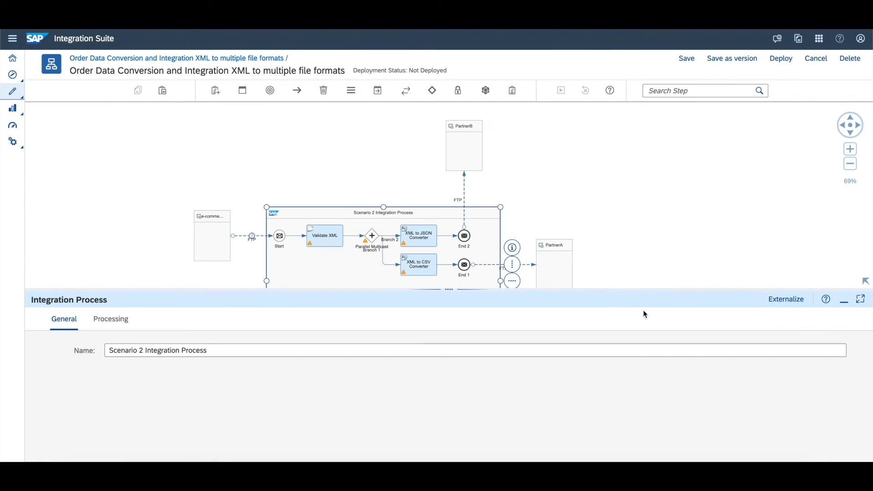
{"action": "left_click", "coordinate": [844, 301]}
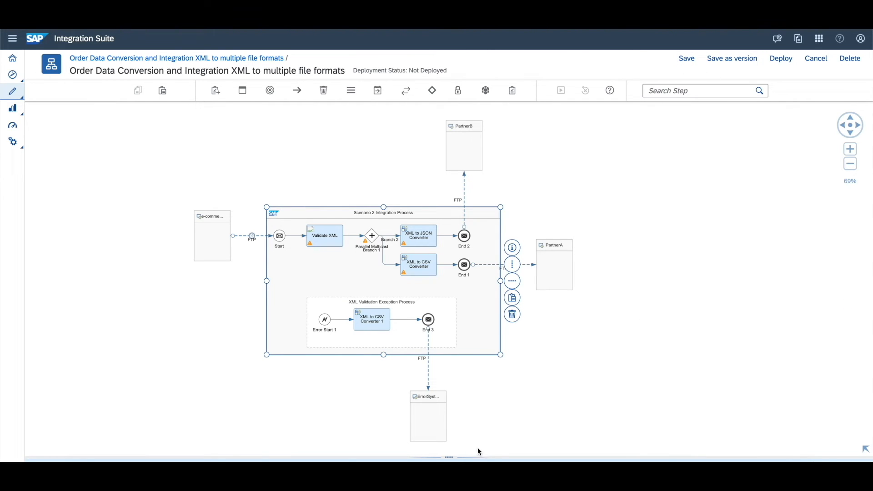
Step: Review the integration flow's deployment status, general properties, runtime configuration and error configuration
{"action": "left_click", "coordinate": [449, 457]}
{"action": "left_click", "coordinate": [596, 214]}
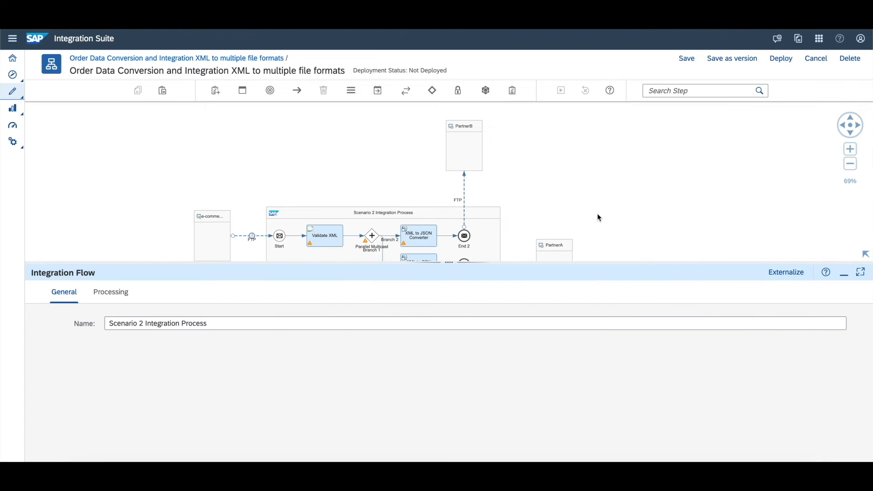
{"action": "left_click", "coordinate": [490, 291]}
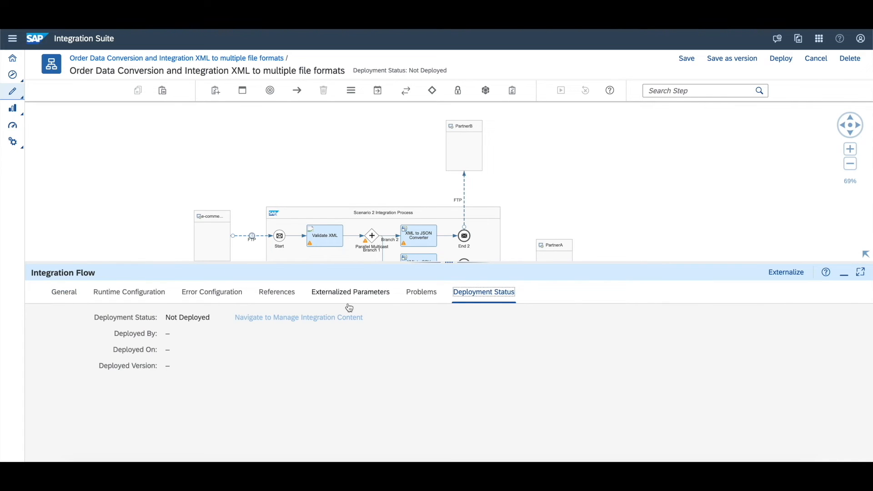
{"action": "double_click", "coordinate": [200, 318]}
{"action": "left_click", "coordinate": [200, 318]}
{"action": "left_click", "coordinate": [64, 293]}
{"action": "left_click", "coordinate": [136, 295]}
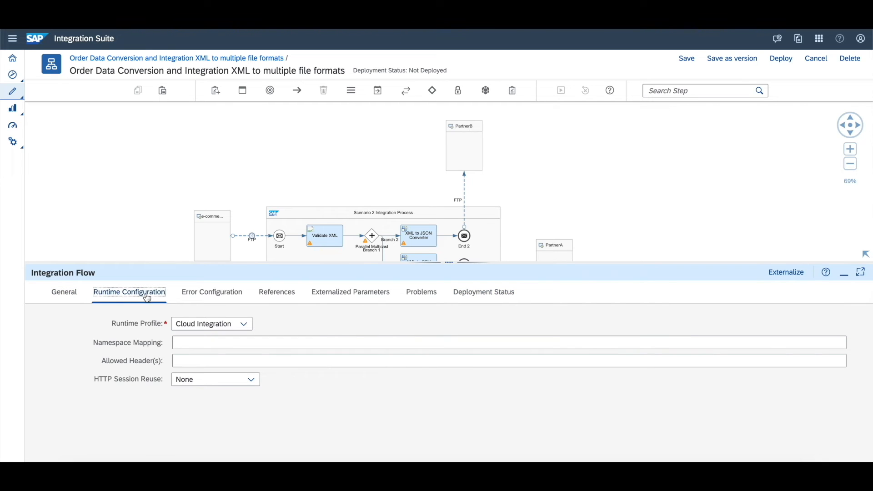
{"action": "left_click", "coordinate": [224, 300]}
Step: Delete the EFACT_D96A_ORDERS schema from the integration flow's local references
{"action": "left_click", "coordinate": [267, 298]}
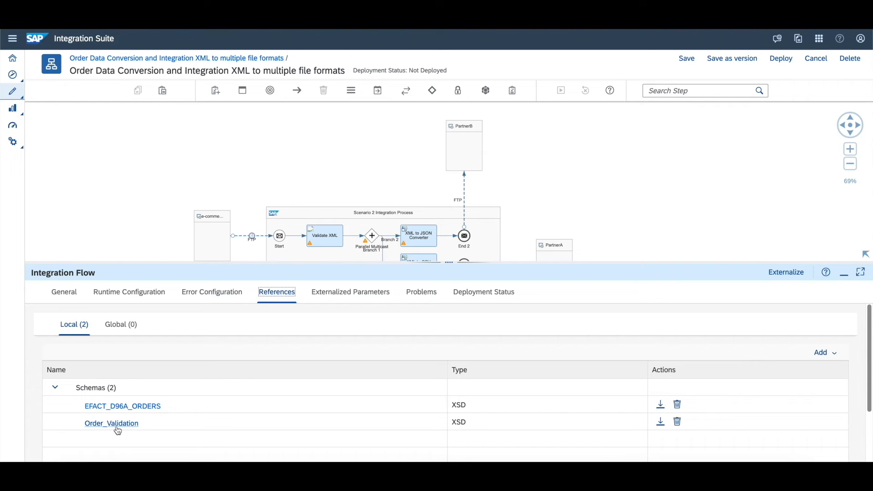
{"action": "left_click", "coordinate": [677, 404]}
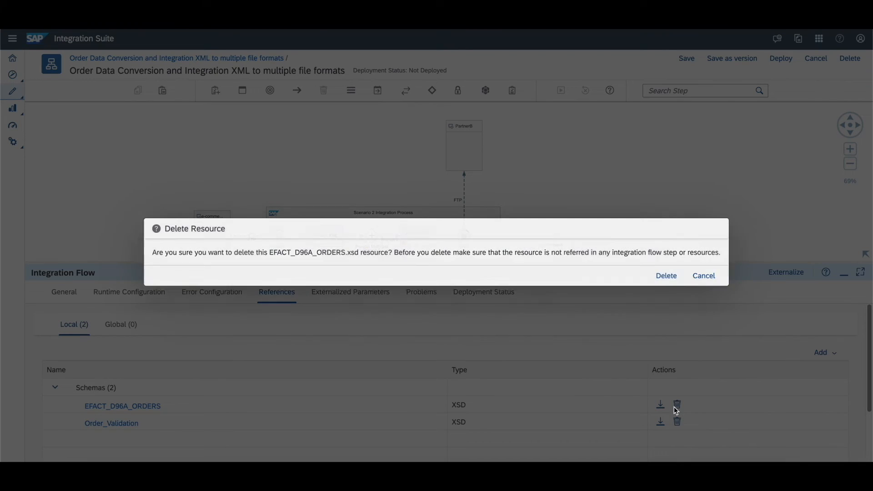
{"action": "left_click", "coordinate": [665, 276]}
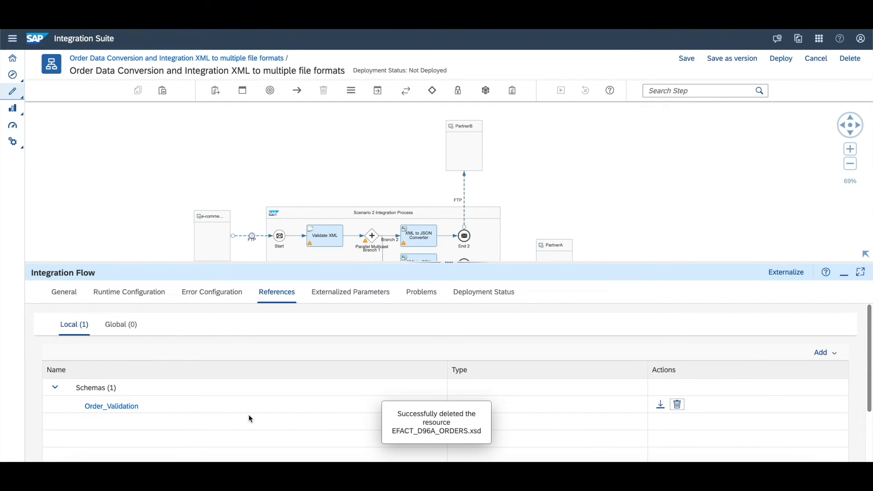
Step: Review the integration flow's externalized parameters, problems and deployment status, and collapse its properties
{"action": "left_click", "coordinate": [345, 293]}
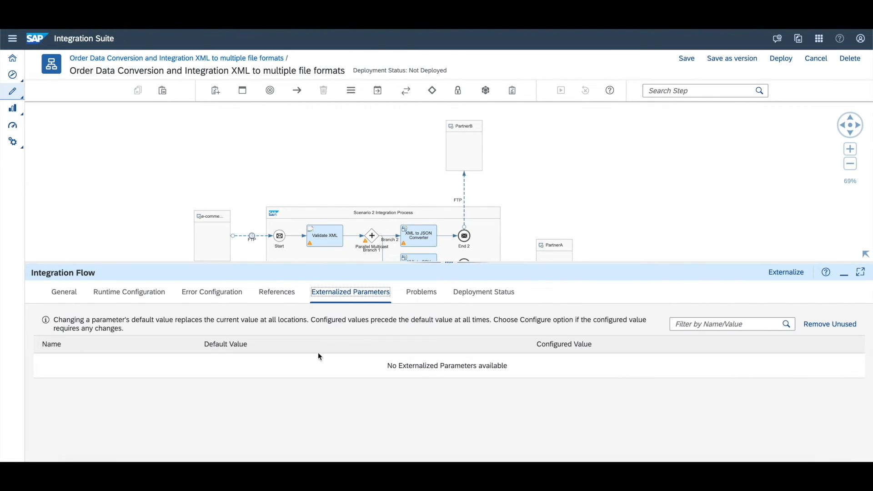
{"action": "left_click", "coordinate": [423, 294]}
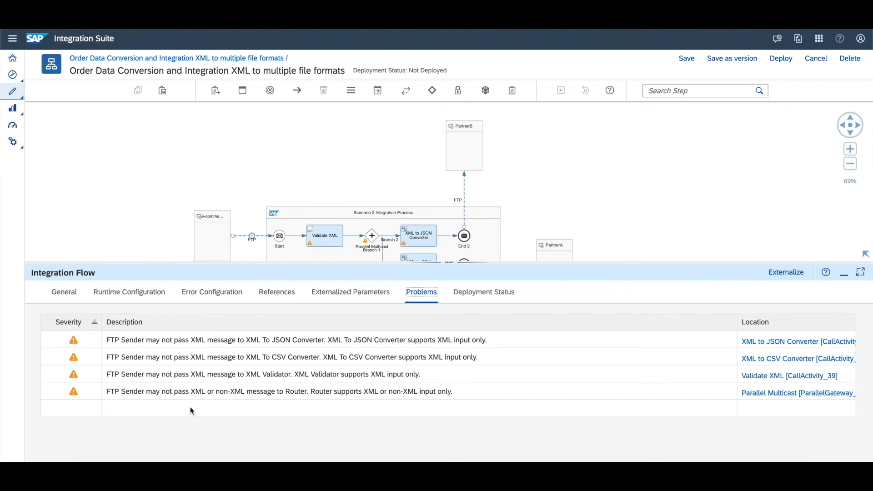
{"action": "left_click", "coordinate": [468, 294]}
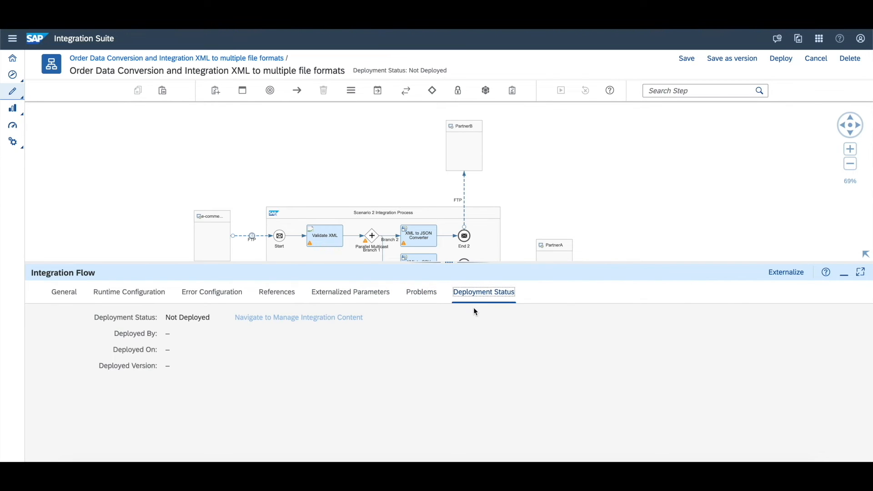
{"action": "left_click", "coordinate": [843, 274]}
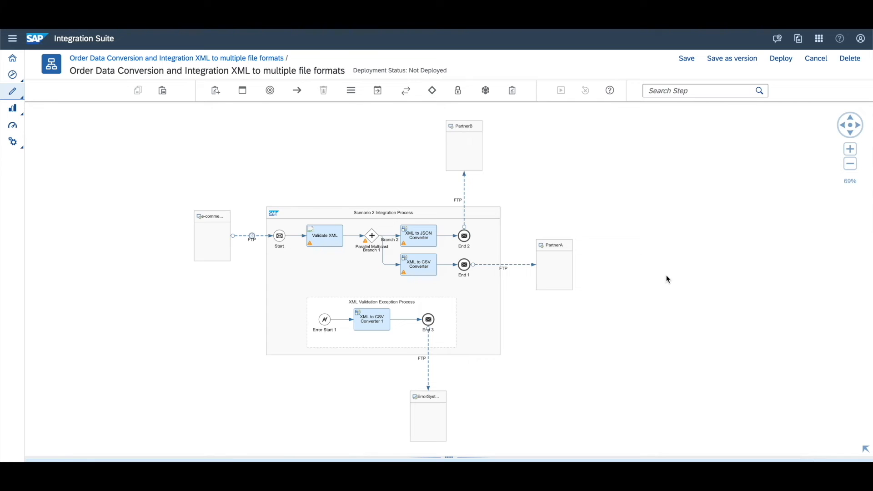
Step: Save the integration flow and deploy it on the Cloud Integration runtime profile
{"action": "left_click", "coordinate": [682, 62]}
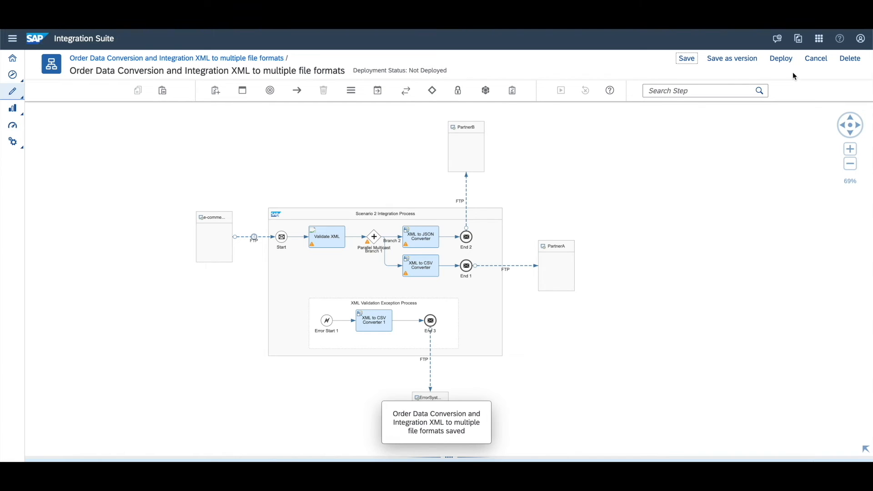
{"action": "left_click", "coordinate": [780, 58]}
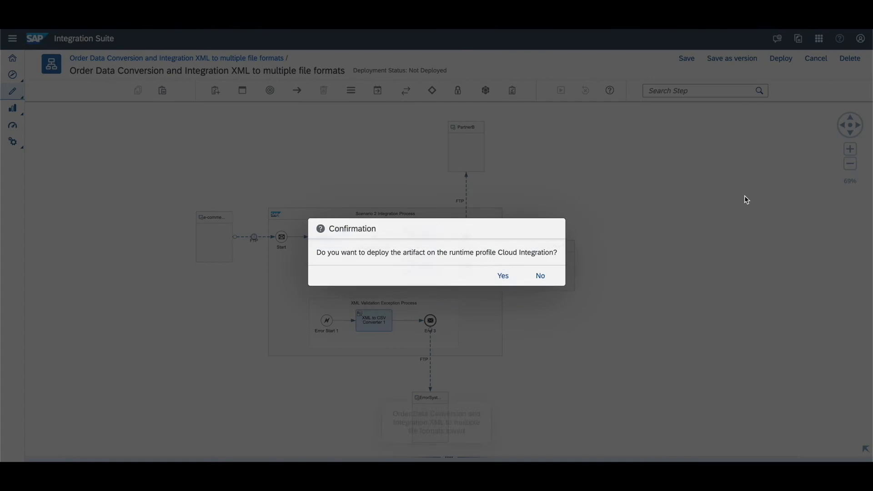
{"action": "left_click", "coordinate": [498, 280]}
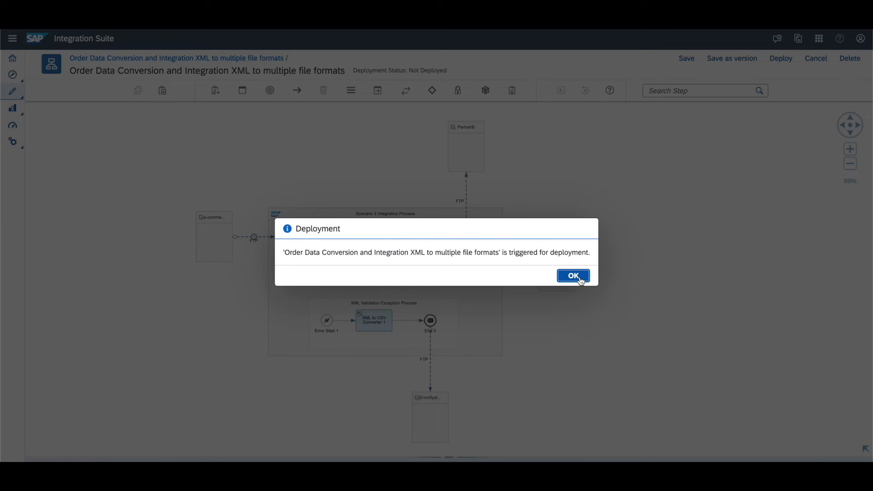
{"action": "left_click", "coordinate": [581, 279]}
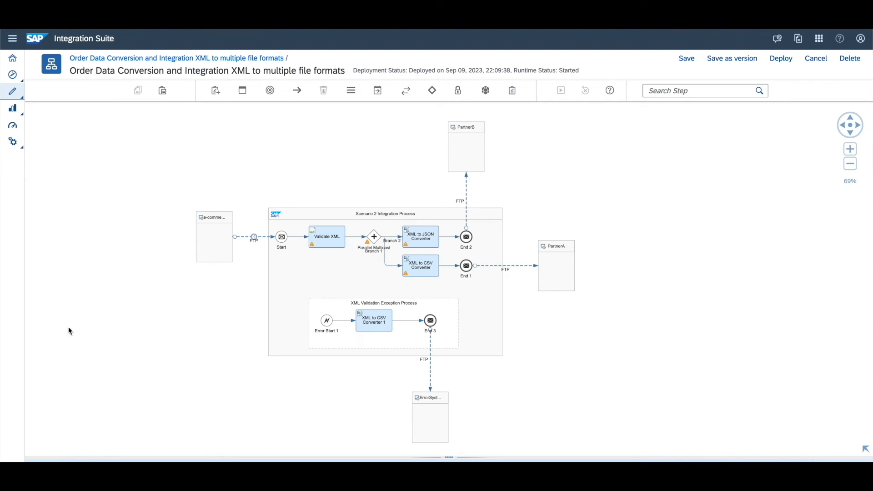
Step: Open the integrations monitoring overview and show the started integration content
{"action": "left_click", "coordinate": [13, 40]}
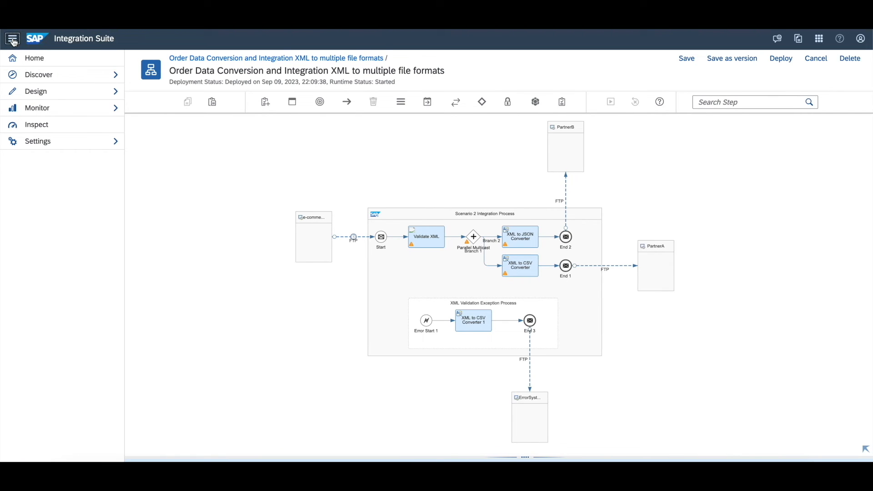
{"action": "left_click", "coordinate": [115, 112]}
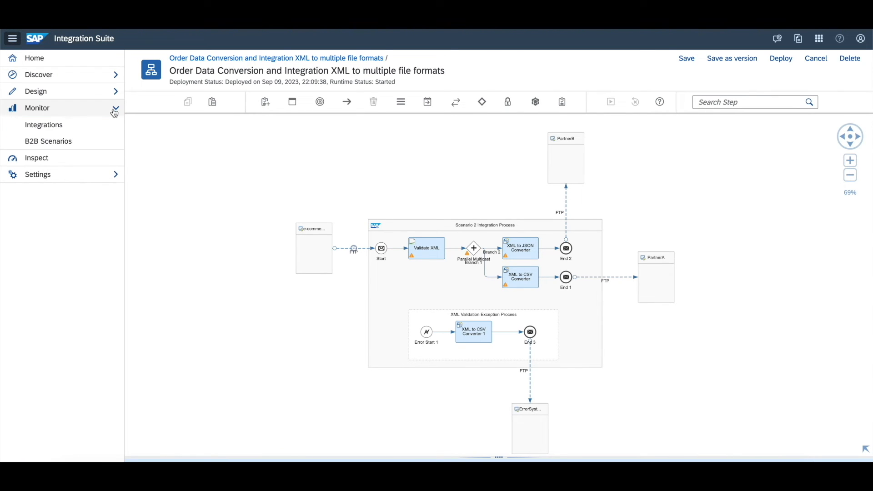
{"action": "left_click", "coordinate": [68, 124]}
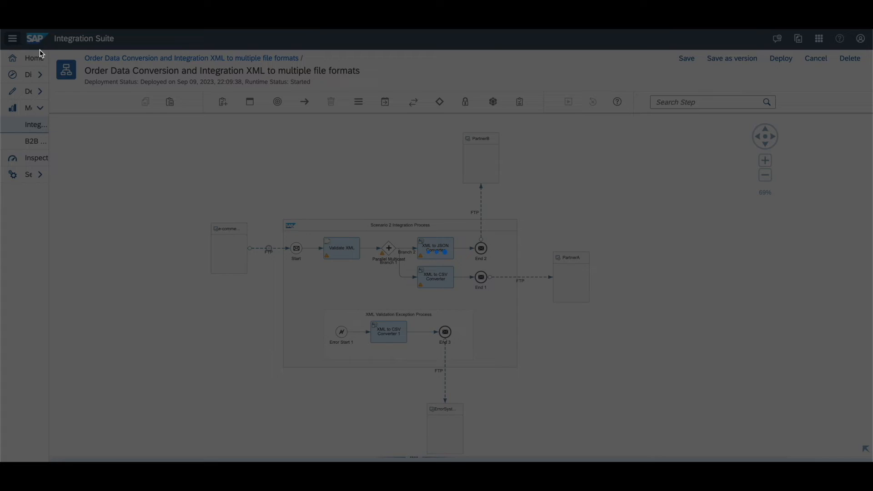
{"action": "left_click", "coordinate": [13, 39]}
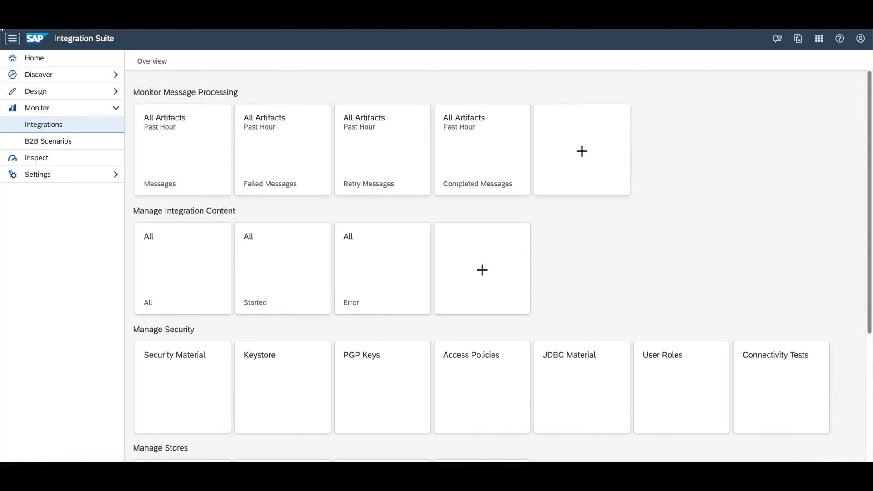
{"action": "left_click", "coordinate": [13, 39]}
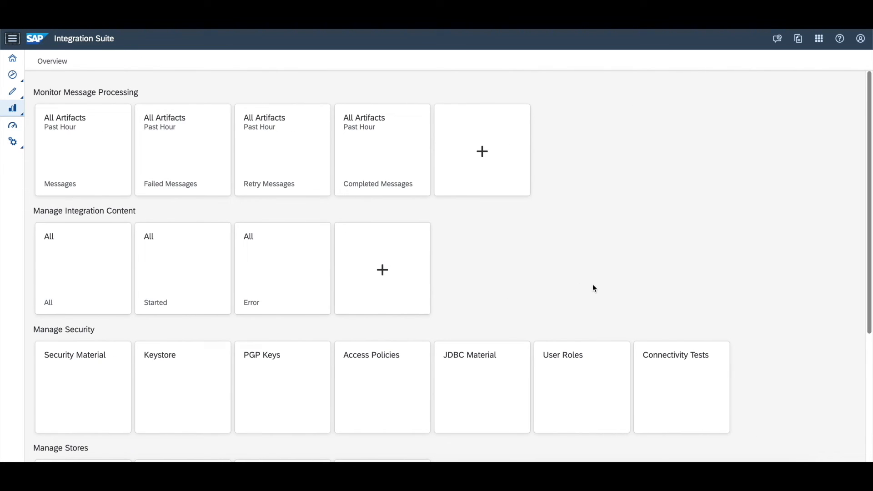
{"action": "left_click", "coordinate": [205, 275]}
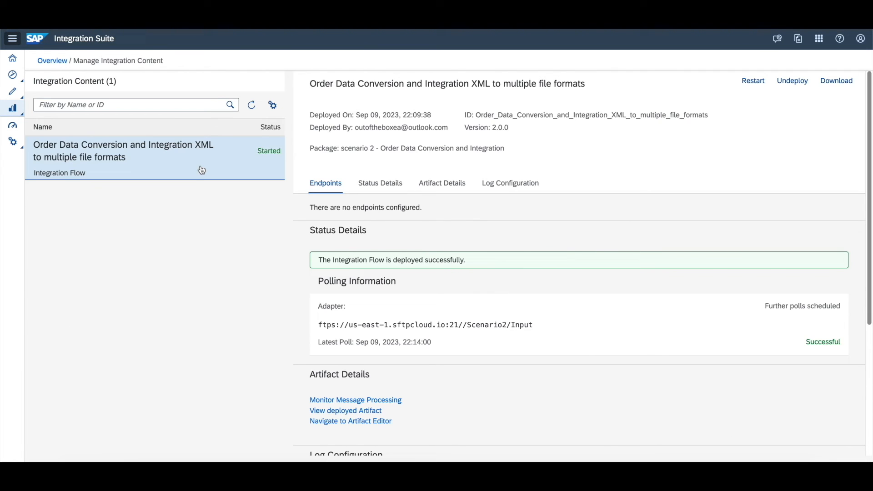
Step: Refresh the integration content list and examine the deployed flow's polling address and latest poll time
{"action": "left_click", "coordinate": [252, 107]}
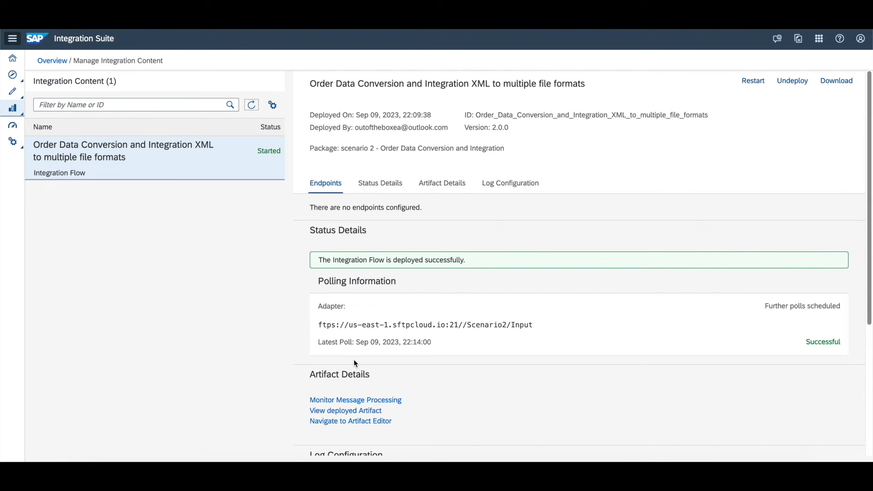
{"action": "double_click", "coordinate": [408, 326]}
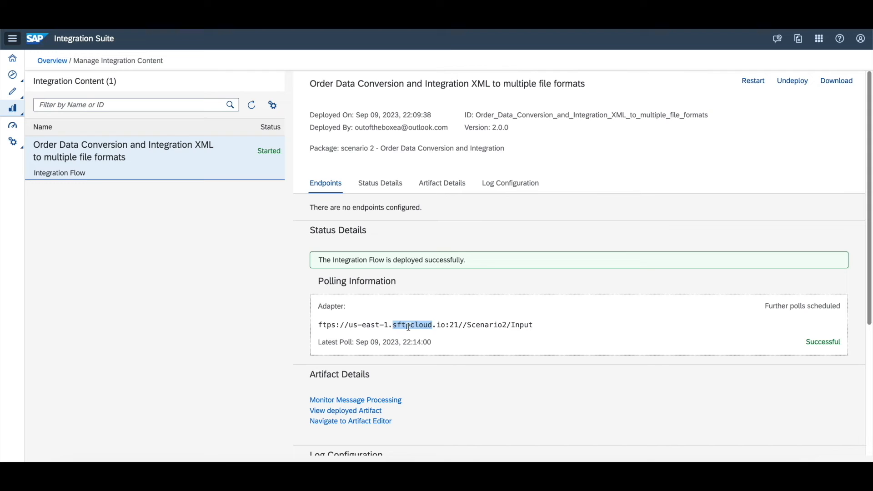
{"action": "triple_click", "coordinate": [408, 325]}
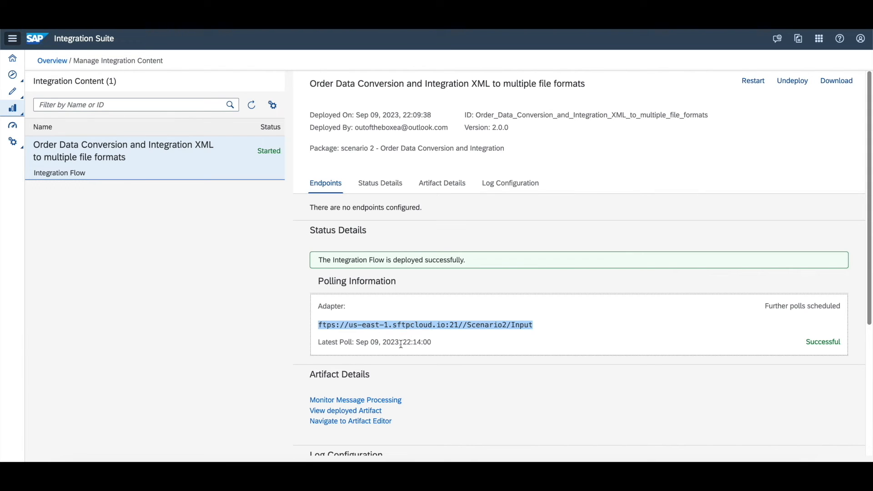
{"action": "triple_click", "coordinate": [401, 344]}
{"action": "scroll", "coordinate": [742, 380], "scroll_direction": "down", "scroll_amount": 3}
{"action": "scroll", "coordinate": [742, 380], "scroll_direction": "up", "scroll_amount": 3}
{"action": "scroll", "coordinate": [742, 381], "scroll_direction": "down", "scroll_amount": 1}
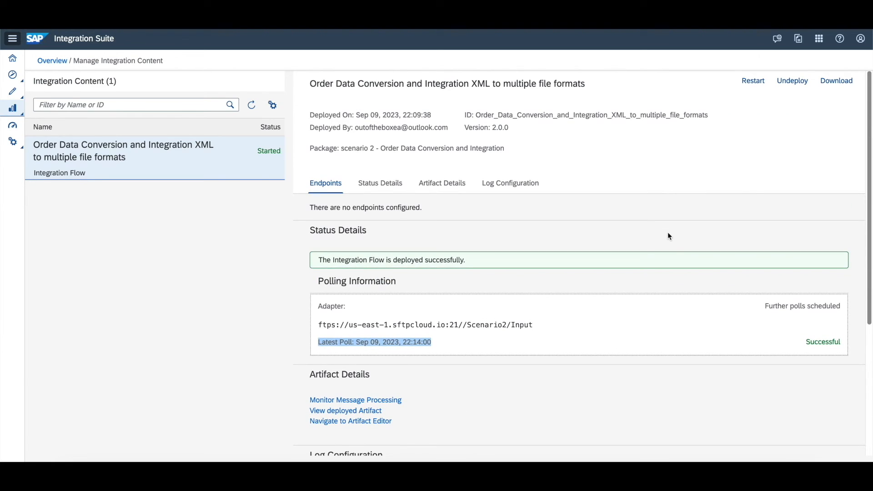
Step: Review the deployed flow's status details, artifact details and log configuration
{"action": "left_click", "coordinate": [390, 182]}
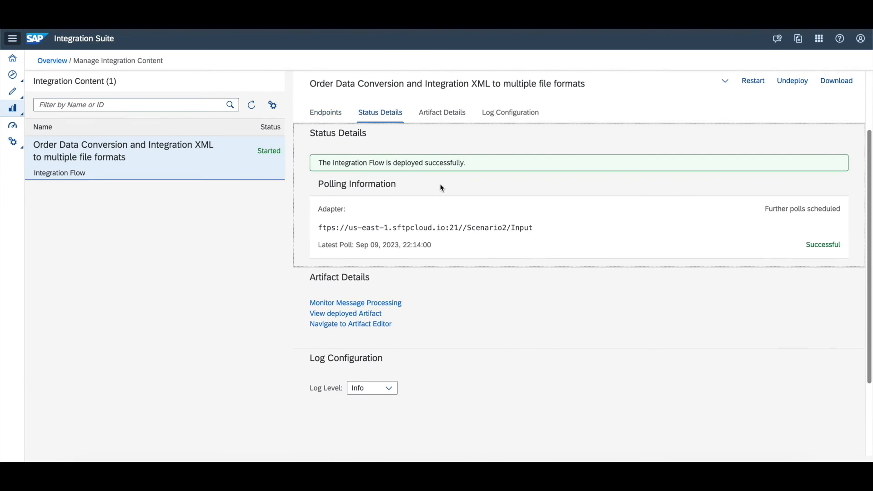
{"action": "scroll", "coordinate": [441, 186], "scroll_direction": "up", "scroll_amount": 3}
{"action": "scroll", "coordinate": [325, 188], "scroll_direction": "down", "scroll_amount": 1}
{"action": "scroll", "coordinate": [421, 352], "scroll_direction": "down", "scroll_amount": 5}
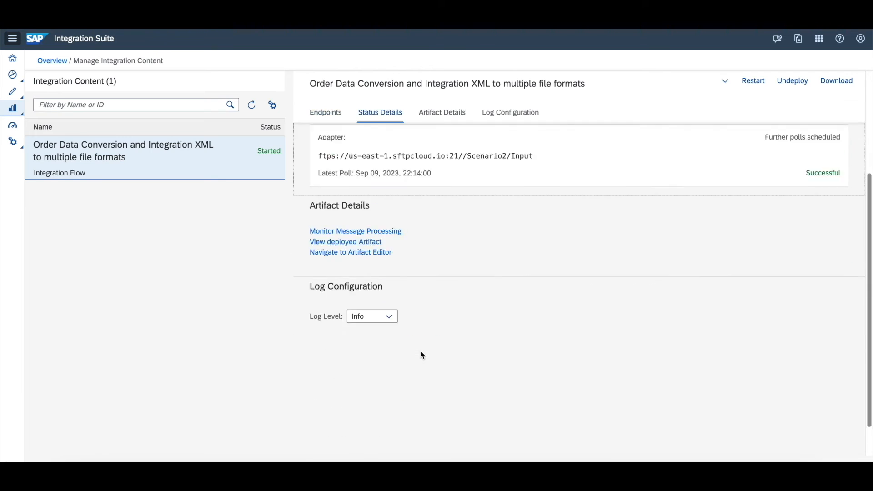
{"action": "scroll", "coordinate": [421, 353], "scroll_direction": "up", "scroll_amount": 5}
{"action": "scroll", "coordinate": [422, 355], "scroll_direction": "down", "scroll_amount": 3}
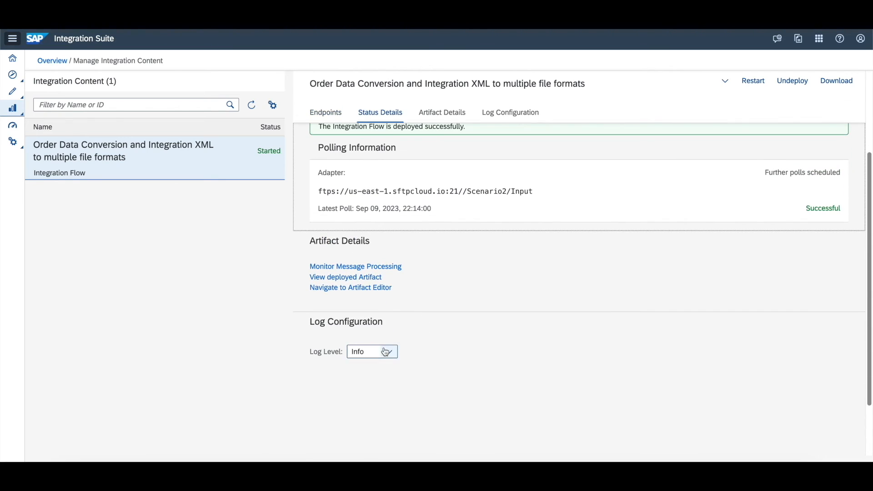
{"action": "scroll", "coordinate": [466, 307], "scroll_direction": "up", "scroll_amount": 5}
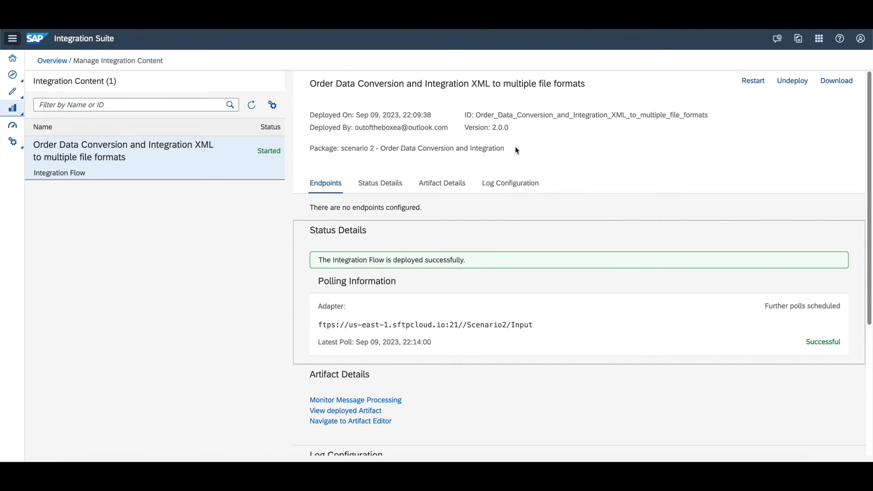
Step: Set the deployed integration flow's log level to Trace and return to the monitoring overview
{"action": "scroll", "coordinate": [581, 220], "scroll_direction": "down", "scroll_amount": 3}
{"action": "left_click", "coordinate": [393, 358]}
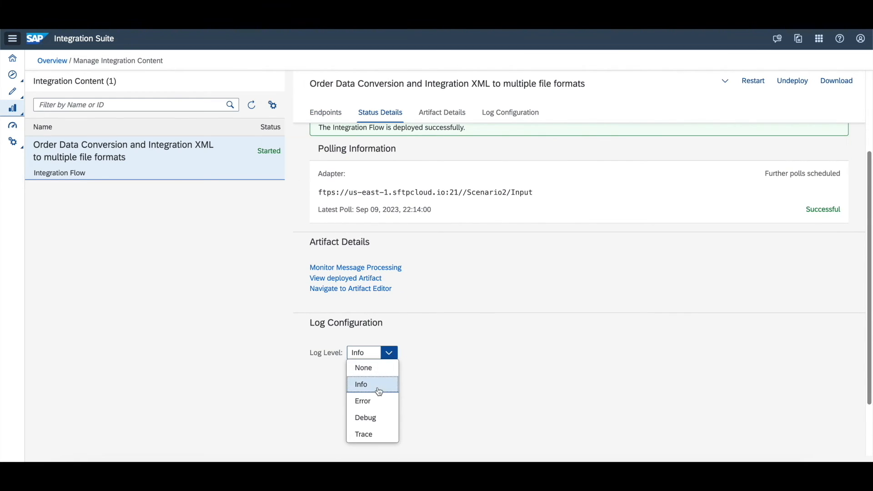
{"action": "left_click", "coordinate": [372, 435]}
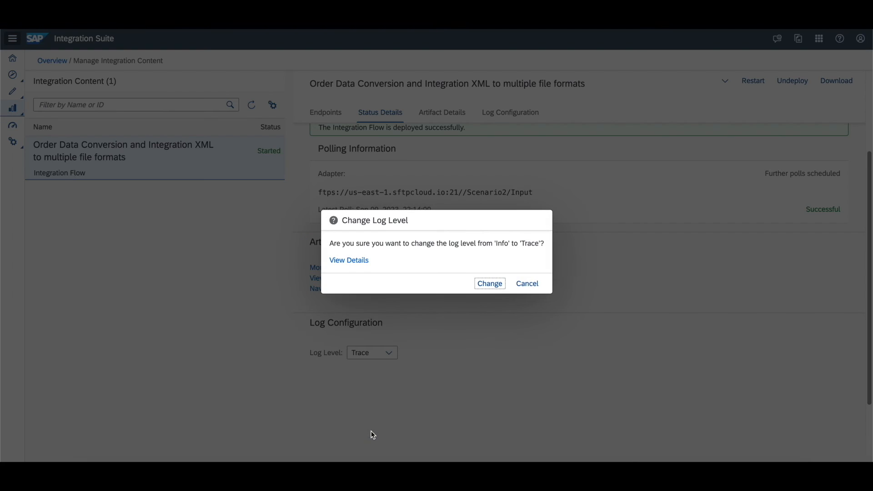
{"action": "left_click", "coordinate": [493, 290]}
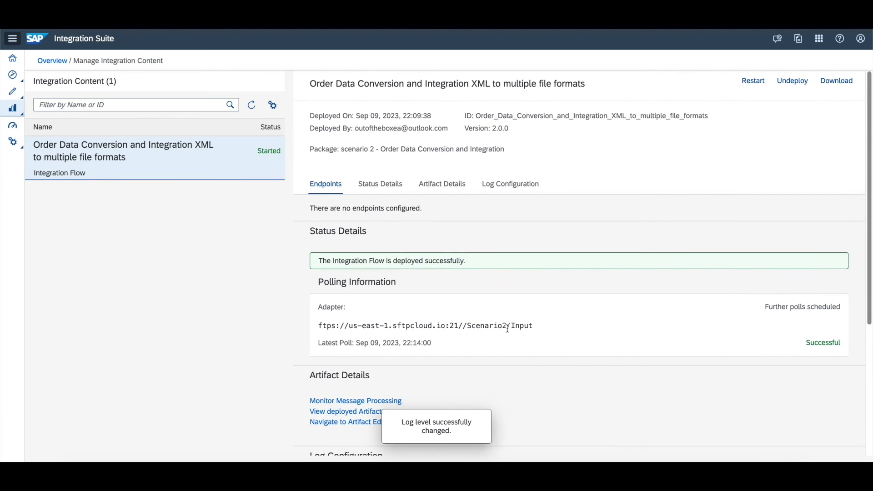
{"action": "left_click", "coordinate": [53, 61]}
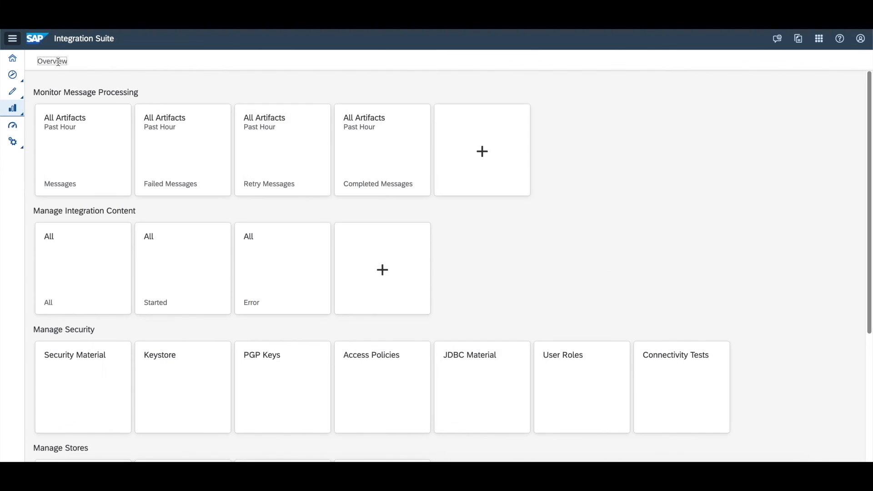
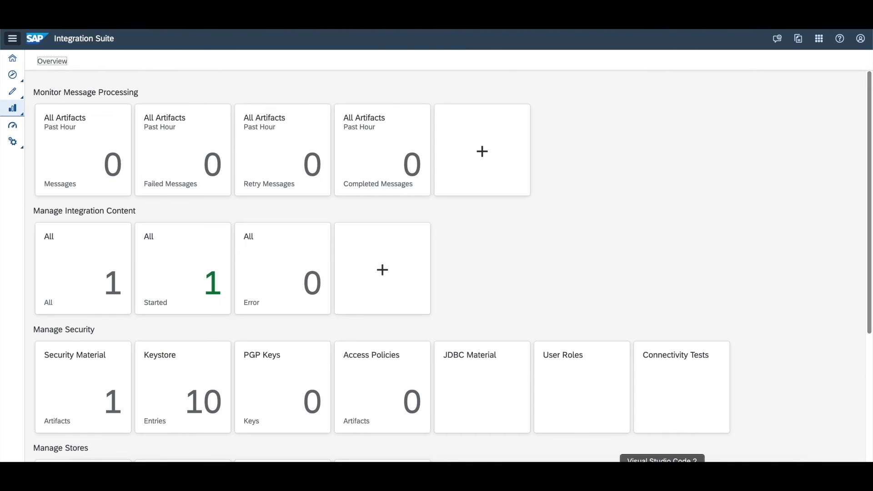
Step: Switch to the FTP client and locate input_Invalid_orders_1.xml and input_valid_orders_1.xml in the local FTP Folder
{"action": "left_click", "coordinate": [542, 477]}
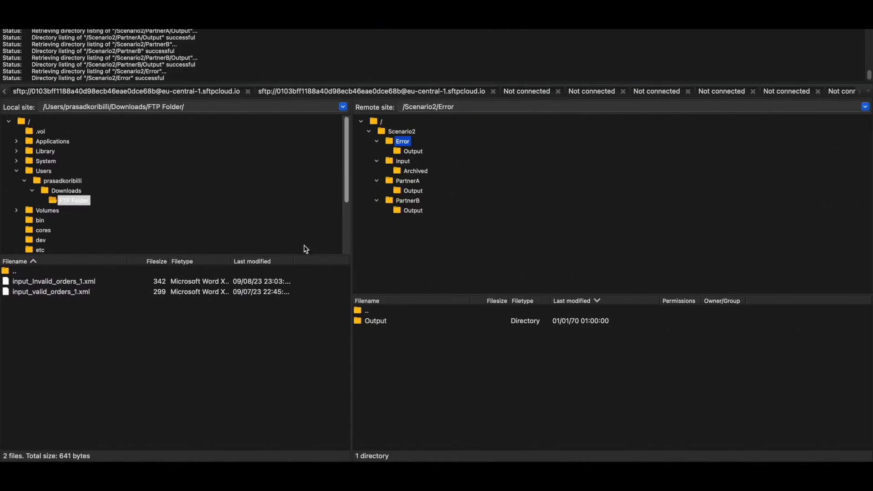
{"action": "left_click", "coordinate": [67, 282]}
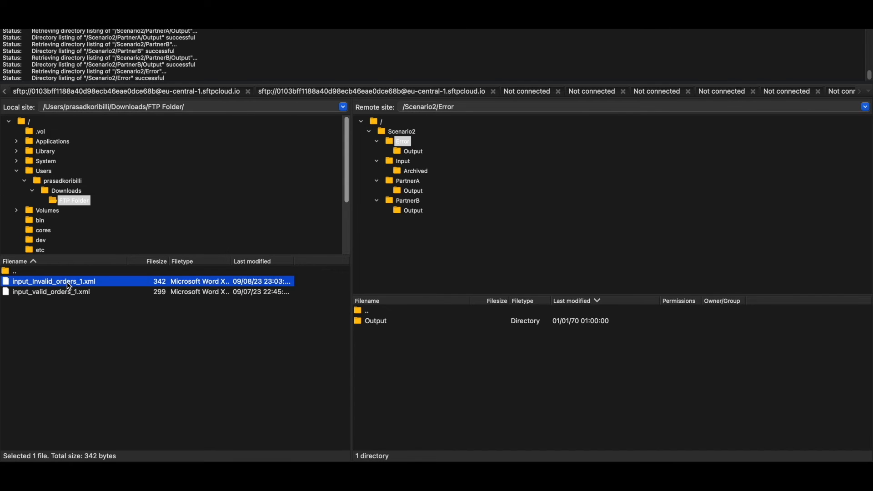
{"action": "left_click", "coordinate": [65, 293]}
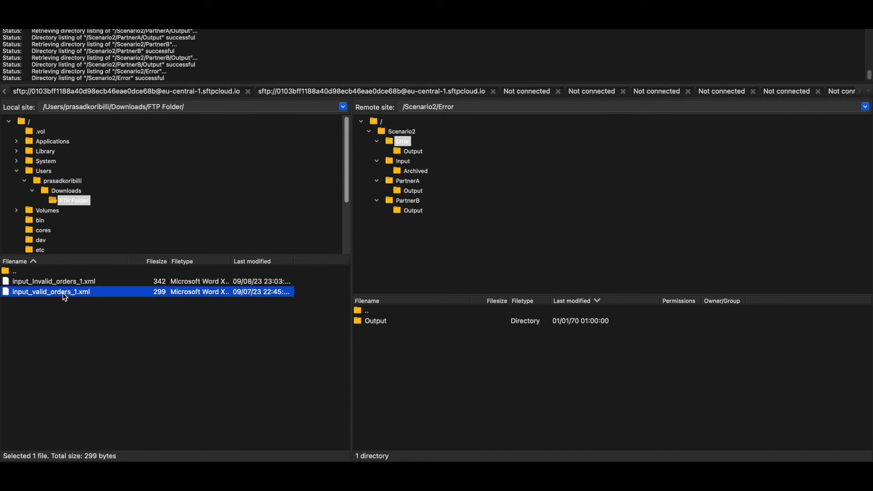
{"action": "left_click", "coordinate": [58, 280]}
{"action": "left_click", "coordinate": [58, 292]}
Step: Switch to Visual Studio Code and compare the invalid order XML, including its InvalidField, with the elements defined in the OrderDetails schema
{"action": "key", "text": "ctrl+Right"}
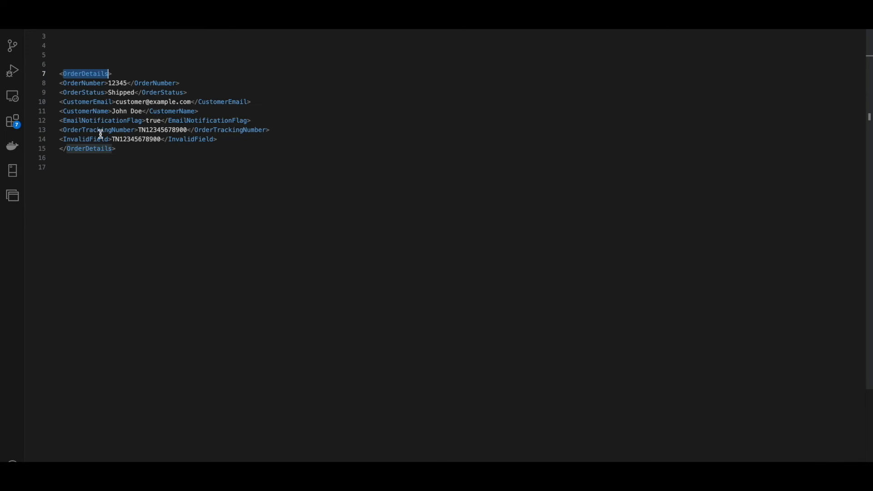
{"action": "left_click", "coordinate": [68, 82]}
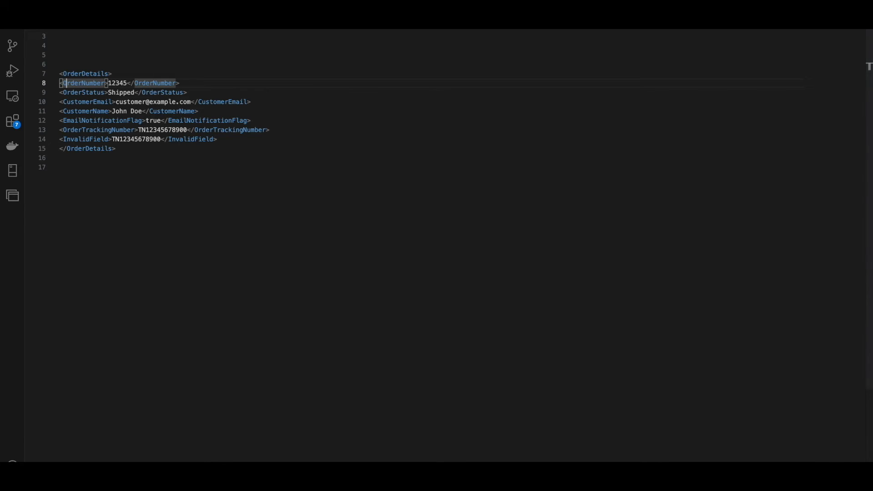
{"action": "left_click", "coordinate": [93, 2]}
{"action": "left_click_drag", "start_coordinate": [85, 122], "coordinate": [308, 166]}
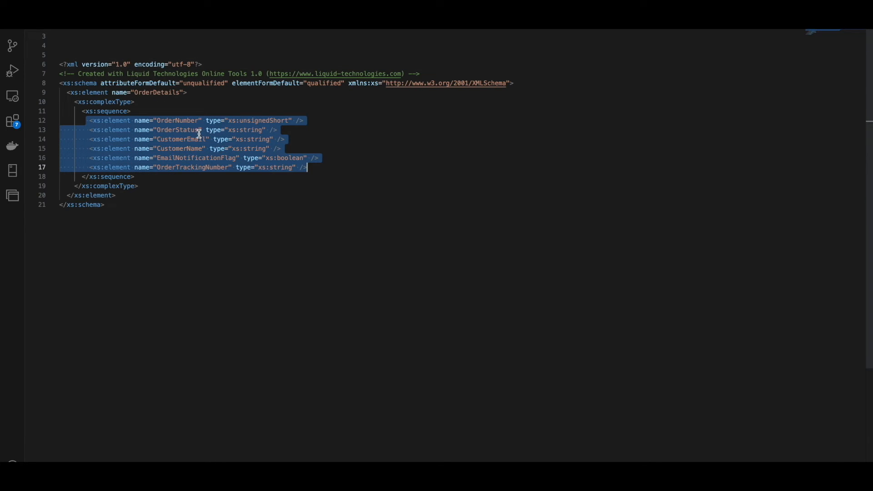
{"action": "left_click", "coordinate": [183, 128]}
{"action": "left_click", "coordinate": [182, 139]}
{"action": "left_click", "coordinate": [182, 149]}
{"action": "left_click", "coordinate": [181, 157]}
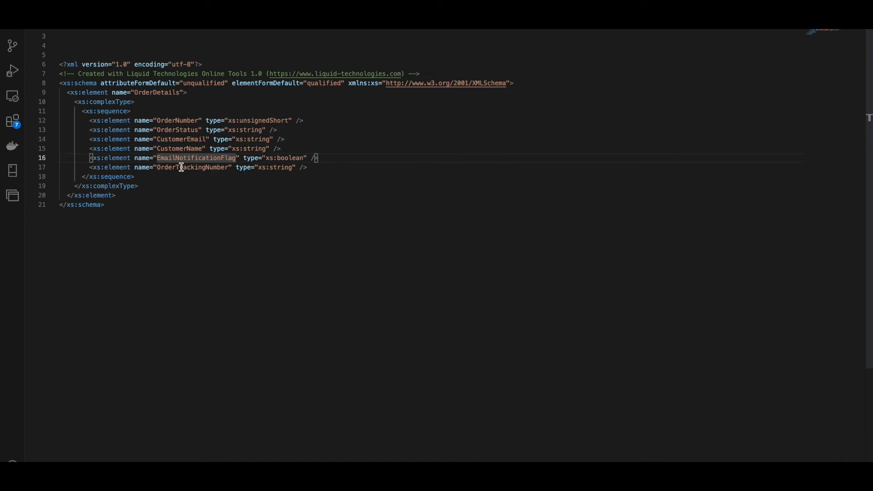
{"action": "left_click", "coordinate": [180, 166]}
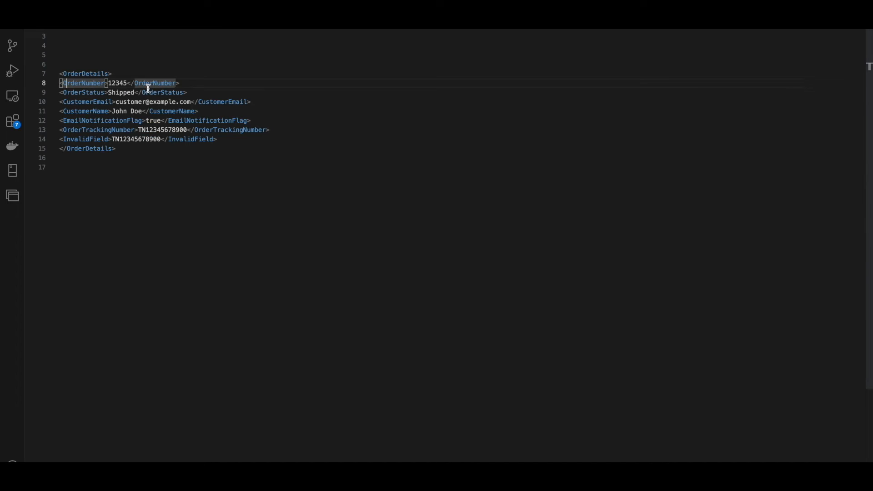
{"action": "left_click", "coordinate": [88, 139]}
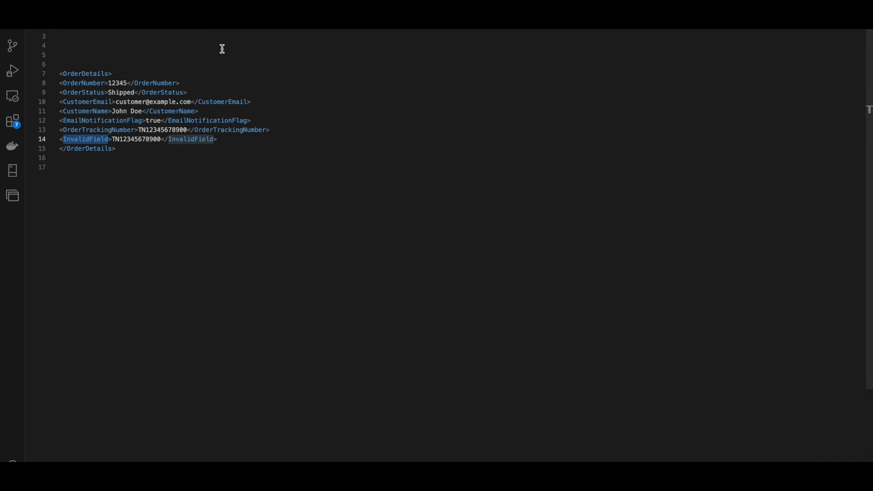
Step: Open input_valid_orders_1.xml from the FTP Folder and insert three blank lines above the OrderDetails element
{"action": "left_click", "coordinate": [58, 4]}
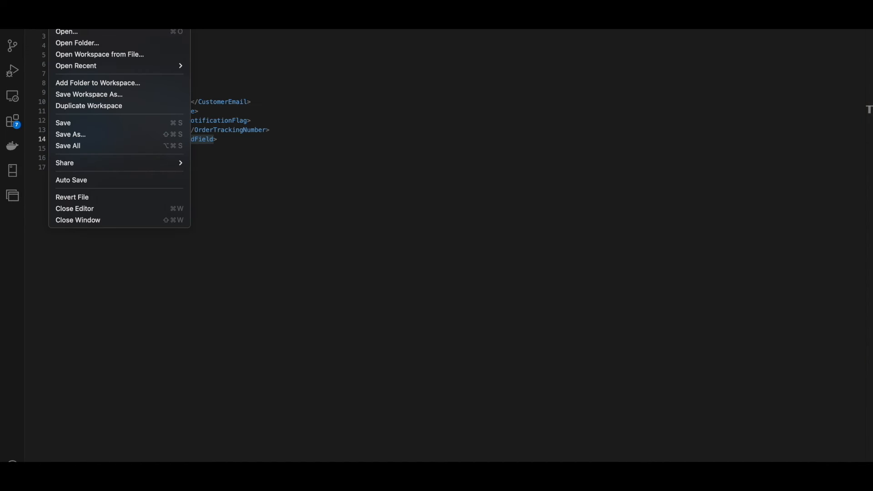
{"action": "left_click", "coordinate": [67, 33]}
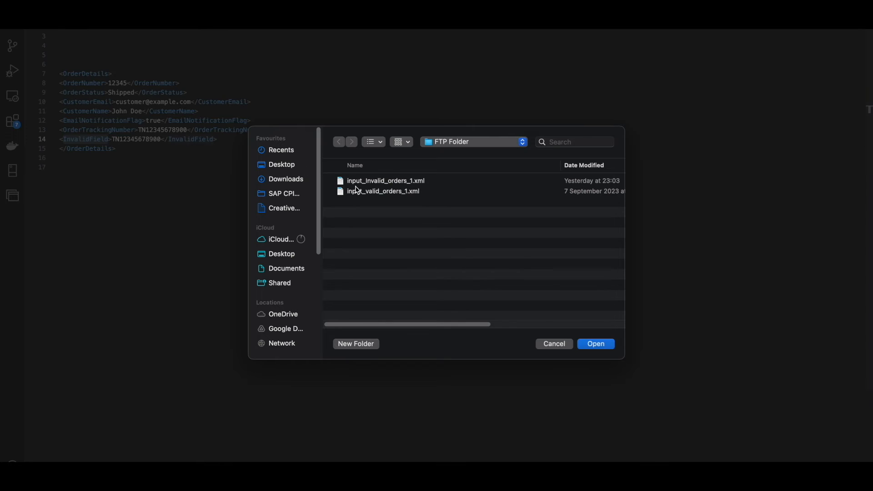
{"action": "double_click", "coordinate": [387, 192]}
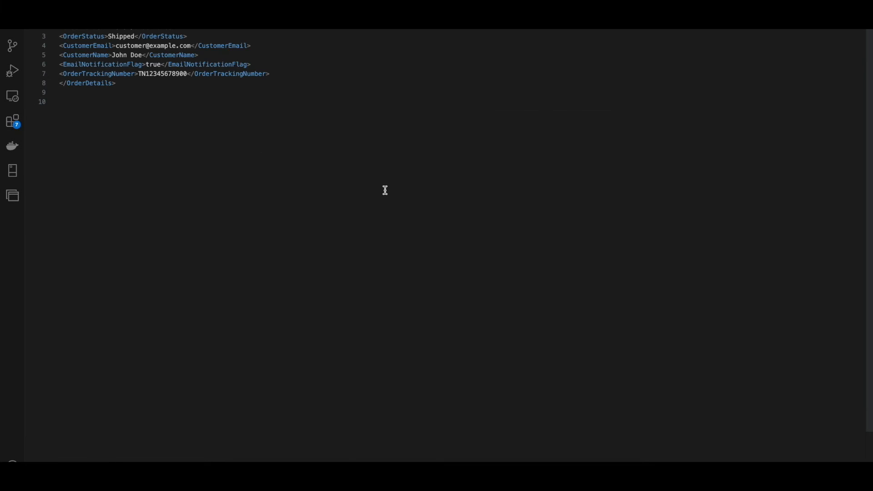
{"action": "key", "text": "Return"}
{"action": "key", "text": "Return"}
{"action": "key", "text": "Return"}
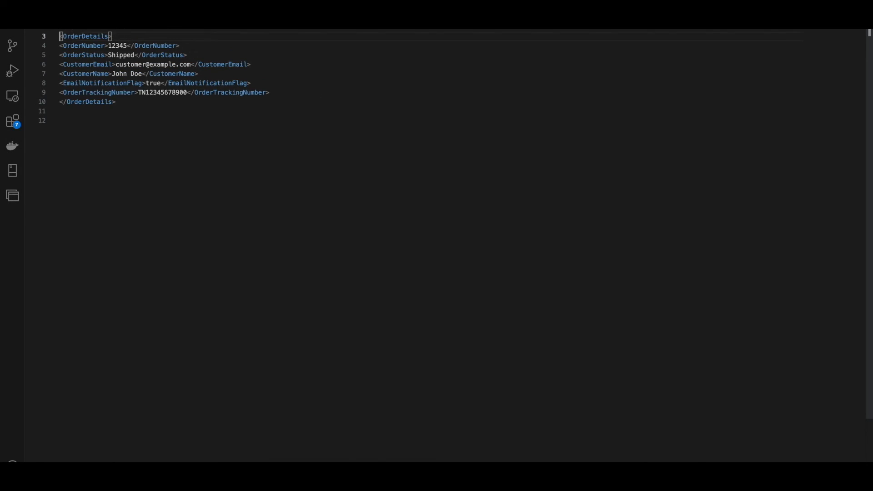
Step: Review the valid order's fields from OrderNumber through OrderTrackingNumber
{"action": "left_click", "coordinate": [90, 55]}
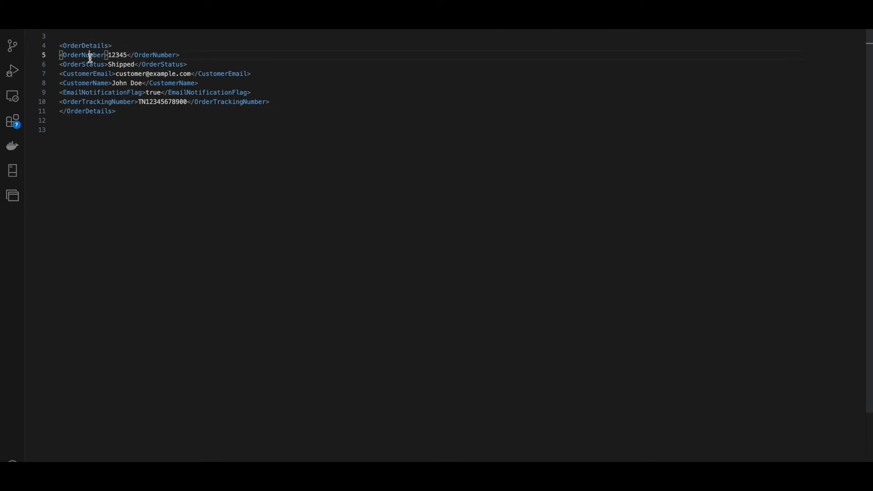
{"action": "left_click", "coordinate": [89, 63]}
{"action": "left_click", "coordinate": [88, 73]}
{"action": "left_click", "coordinate": [88, 83]}
{"action": "left_click", "coordinate": [90, 92]}
{"action": "left_click", "coordinate": [91, 102]}
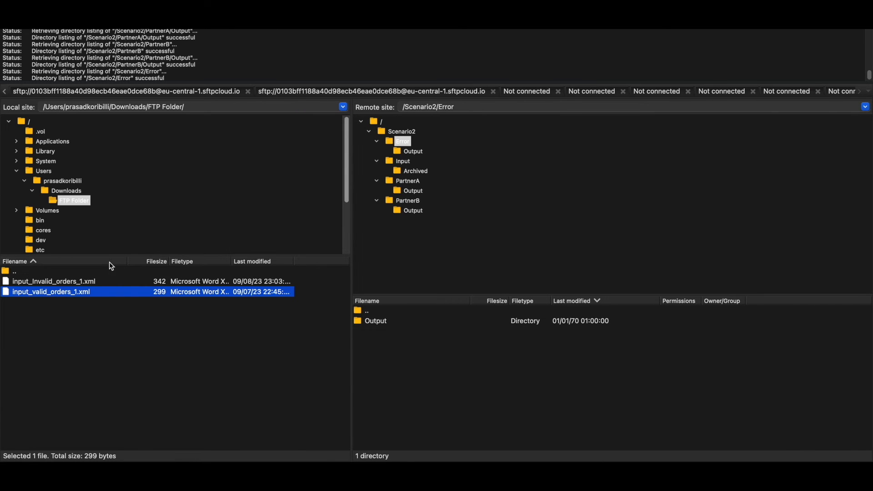
Step: Switch to the FTP client, open the remote /Scenario2/Input folder and refresh its listing
{"action": "left_click", "coordinate": [62, 283]}
{"action": "left_click", "coordinate": [62, 289]}
{"action": "left_click", "coordinate": [396, 162]}
{"action": "double_click", "coordinate": [396, 161]}
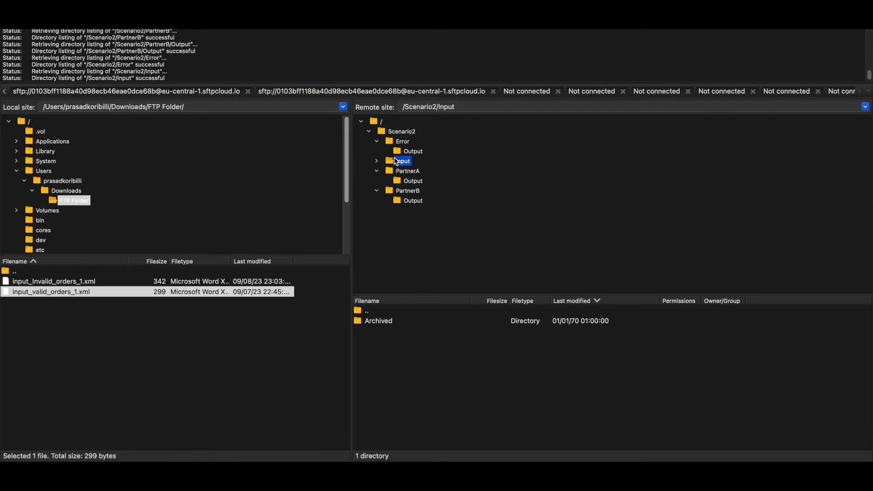
{"action": "left_click", "coordinate": [376, 160]}
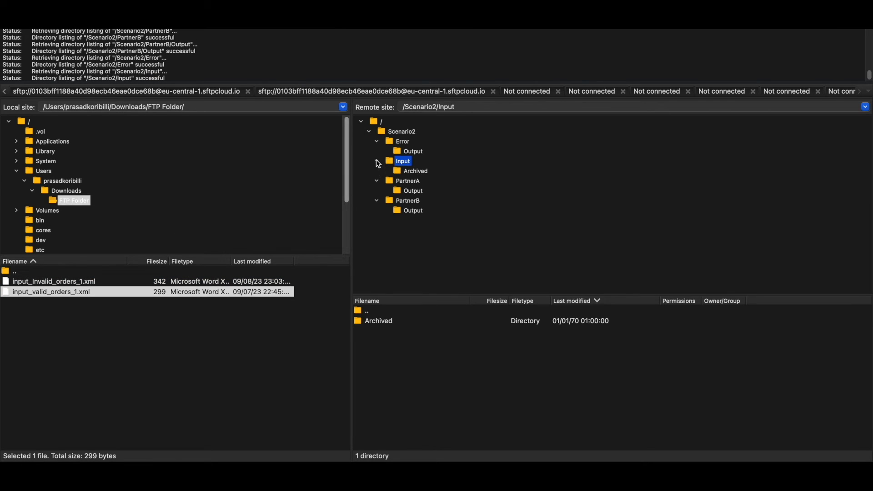
{"action": "right_click", "coordinate": [422, 379]}
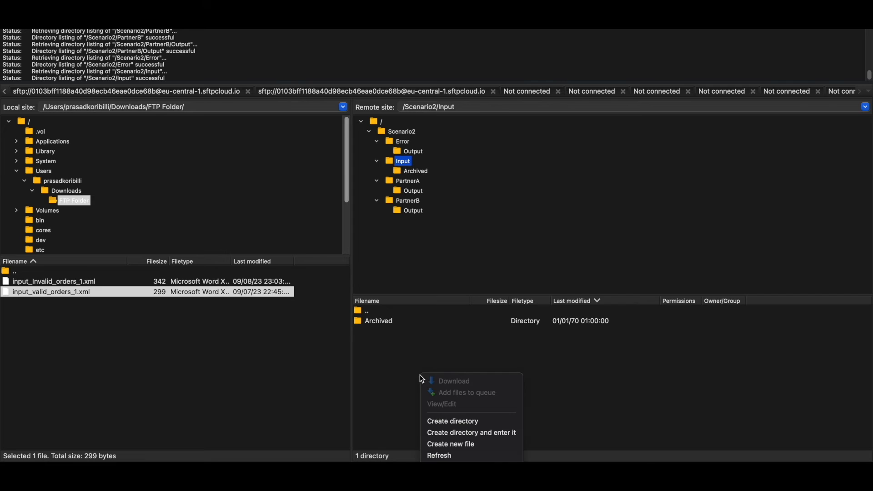
{"action": "left_click", "coordinate": [448, 453]}
Step: Open the remote Input folder's Archived subfolder and refresh its listing
{"action": "double_click", "coordinate": [380, 320]}
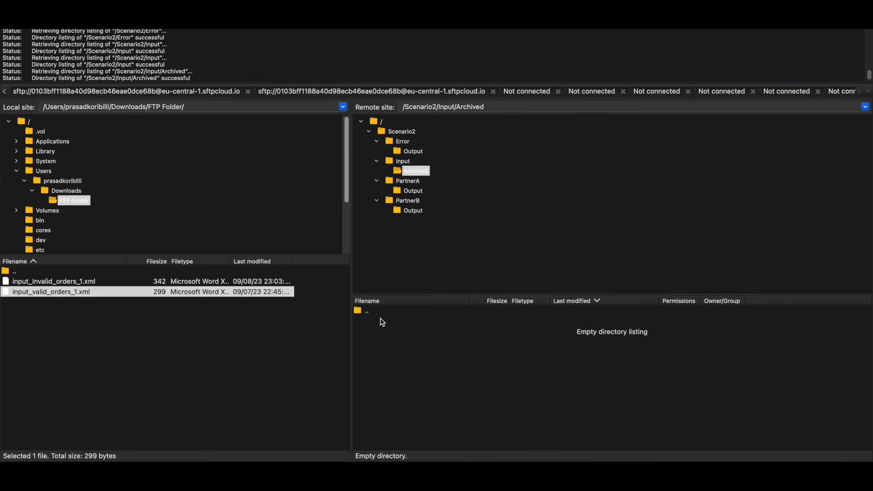
{"action": "right_click", "coordinate": [403, 354]}
{"action": "left_click", "coordinate": [421, 429]}
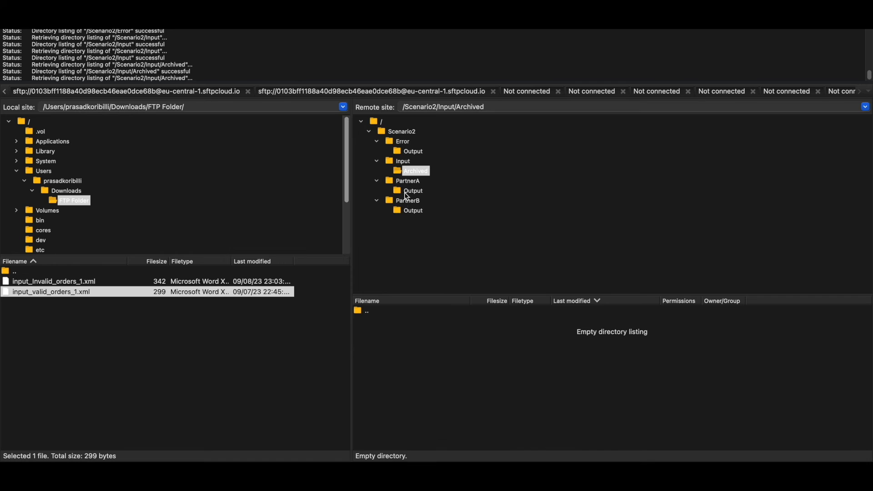
Step: Upload input_valid_orders_1.xml from the local FTP Folder to the remote /Scenario2/Input folder
{"action": "double_click", "coordinate": [404, 162]}
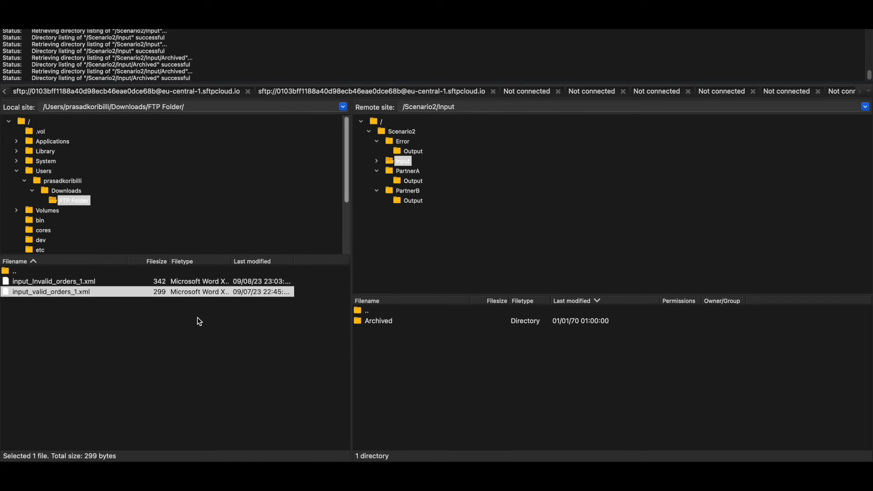
{"action": "left_click", "coordinate": [75, 281]}
{"action": "left_click", "coordinate": [73, 292]}
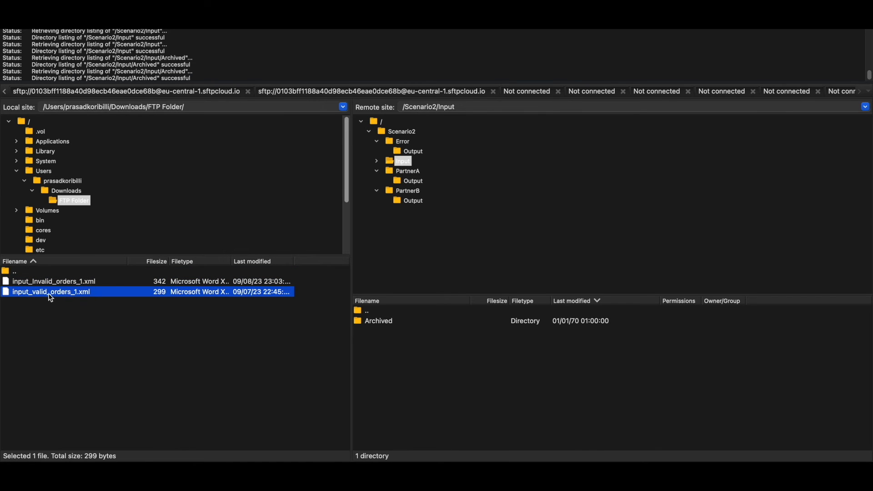
{"action": "left_click_drag", "start_coordinate": [76, 302], "coordinate": [416, 366]}
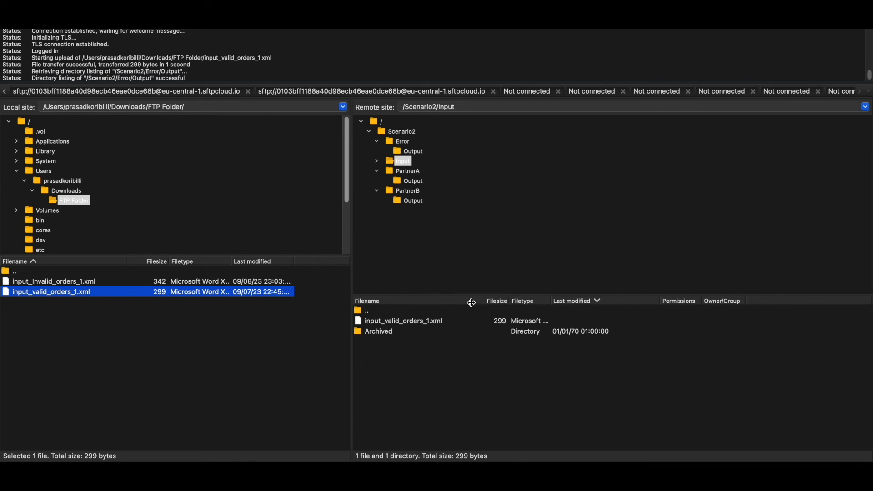
Step: Widen the remote file name column and refresh the Input folder repeatedly to check whether the uploaded file is picked up
{"action": "left_click_drag", "start_coordinate": [471, 303], "coordinate": [515, 303]}
{"action": "left_click", "coordinate": [420, 321]}
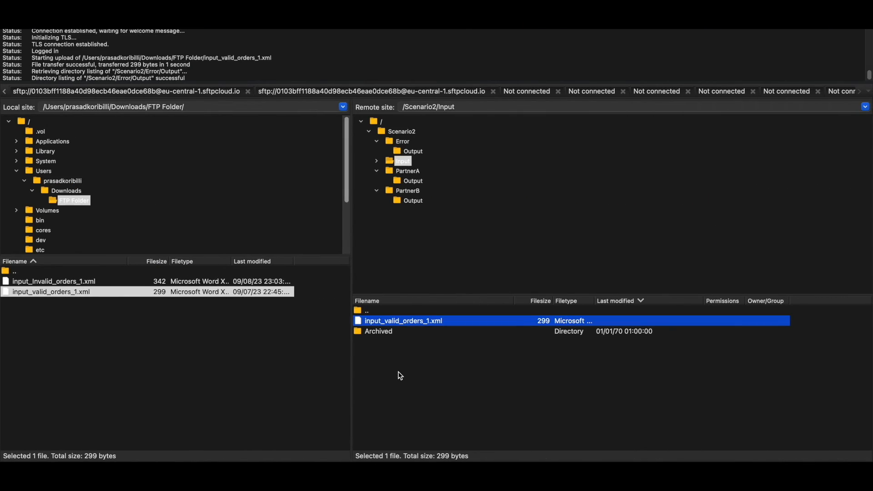
{"action": "left_click", "coordinate": [400, 376]}
{"action": "right_click", "coordinate": [400, 375]}
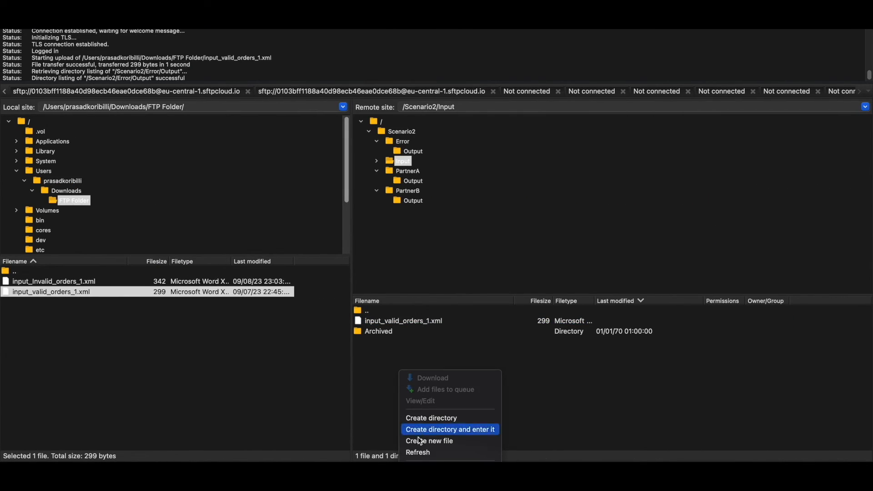
{"action": "left_click", "coordinate": [420, 453]}
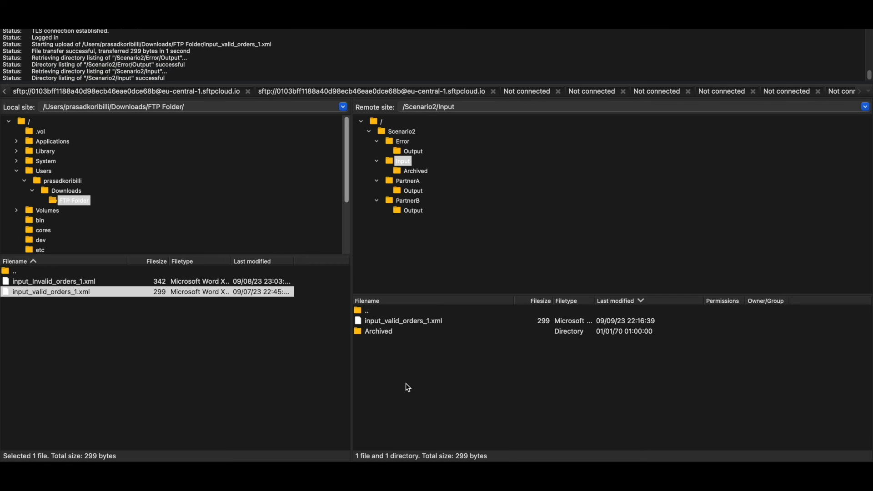
{"action": "right_click", "coordinate": [407, 376]}
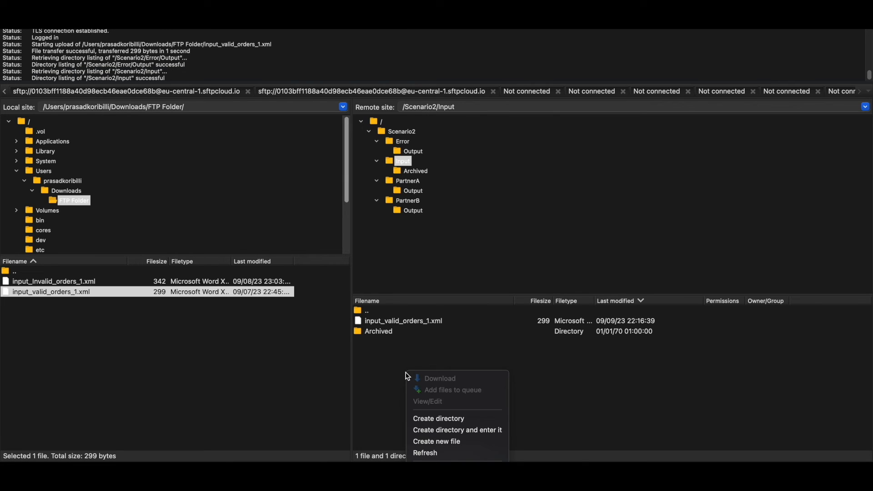
{"action": "left_click", "coordinate": [416, 451]}
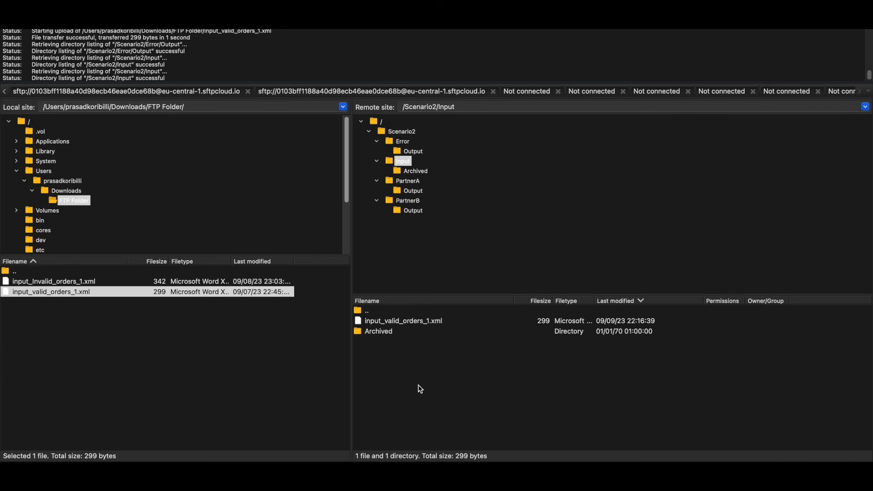
Step: Switch to the browser and open the Integration Suite monitoring Overview page in a new tab
{"action": "key", "text": "ctrl+Left"}
{"action": "key", "text": "super+l"}
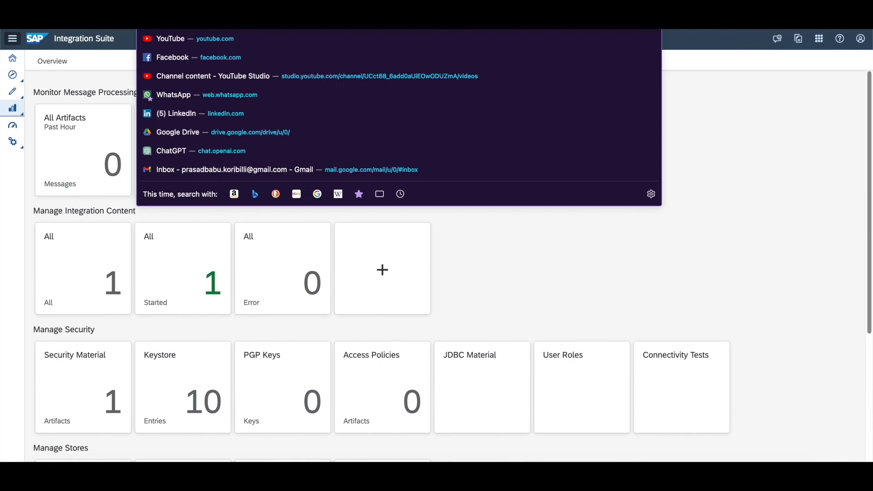
{"action": "key", "text": "super+t"}
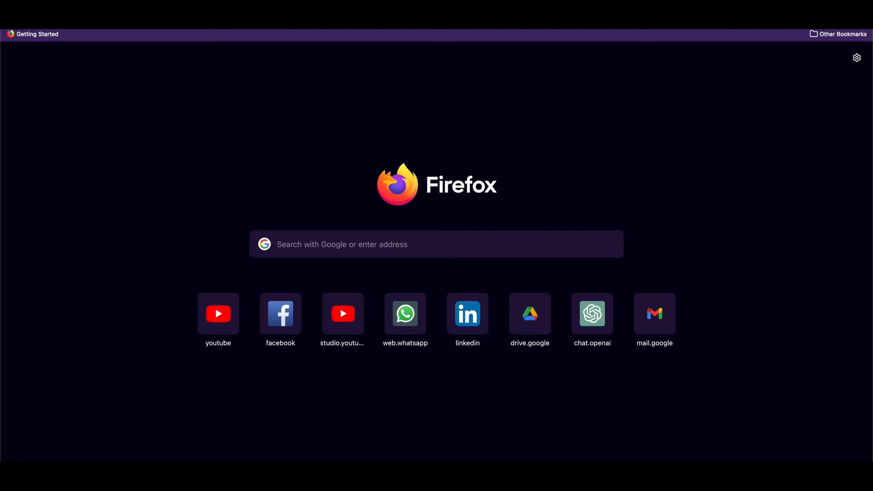
{"action": "type", "text": "https://3e11bd74trial.integrationsuite-trial.cfapps.ap21.hana.ondemand.com/shell/monitoring/Overview"}
{"action": "key", "text": "Return"}
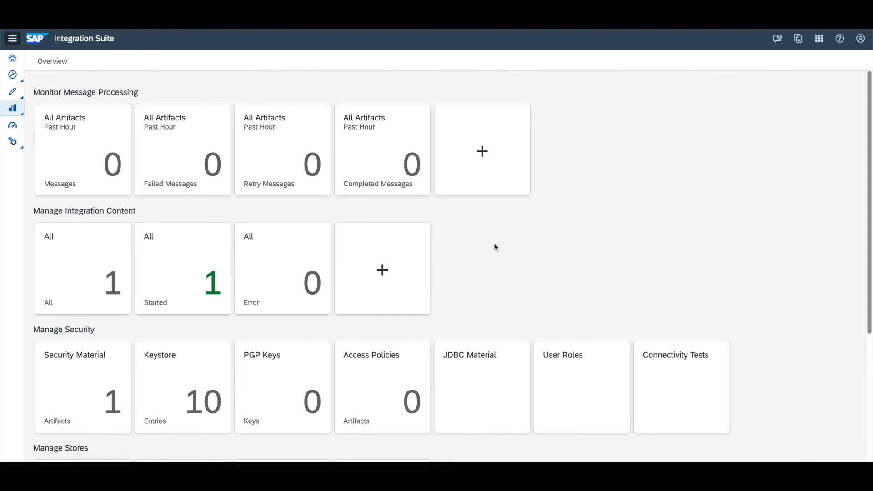
Step: Switch to the FTP client and refresh the remote /Scenario2/Input folder listing
{"action": "key", "text": "ctrl+Right"}
{"action": "right_click", "coordinate": [506, 400]}
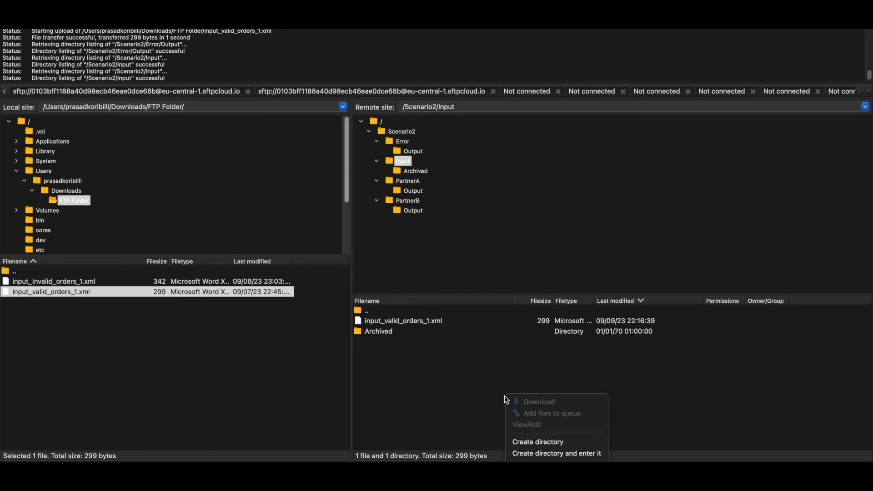
{"action": "right_click", "coordinate": [416, 351]}
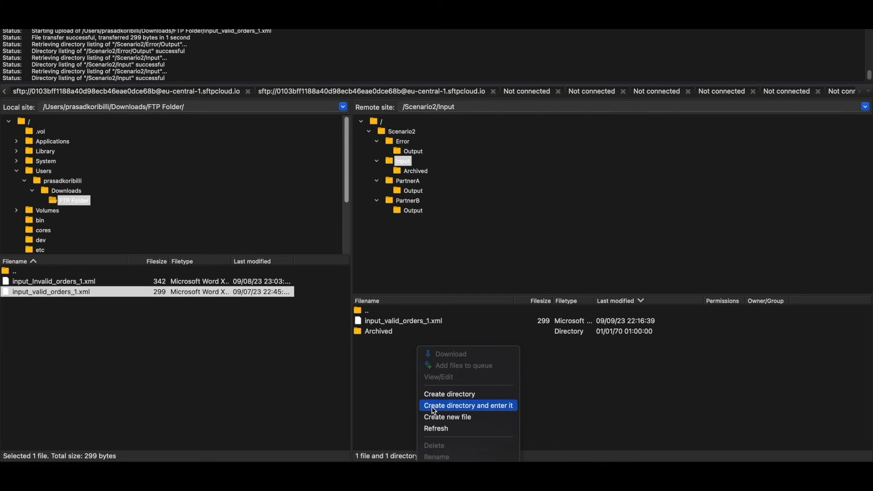
{"action": "left_click", "coordinate": [434, 428]}
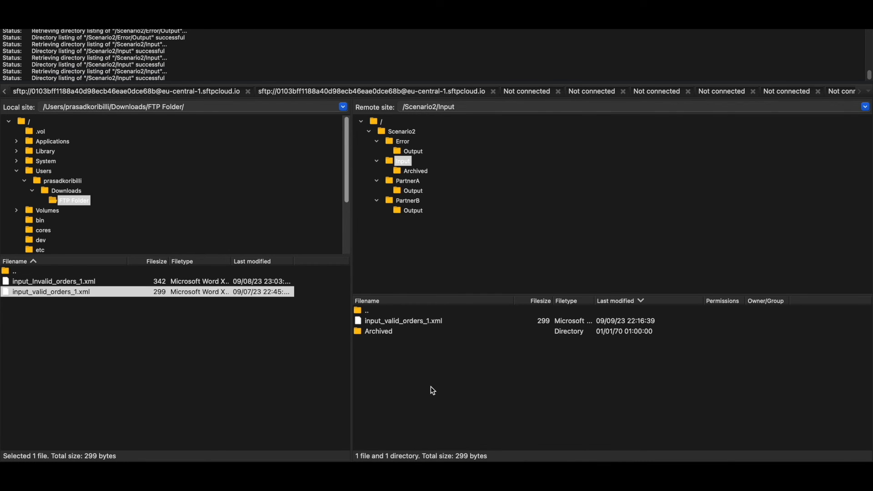
Step: Switch to Integration Suite, open the started integration content and check the order flow's polling information for the FTP input address
{"action": "key", "text": "ctrl+Left"}
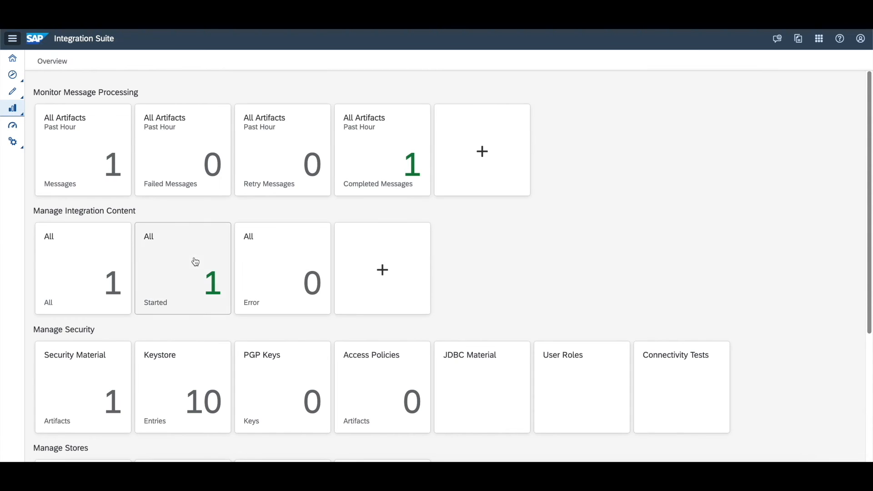
{"action": "left_click", "coordinate": [195, 261]}
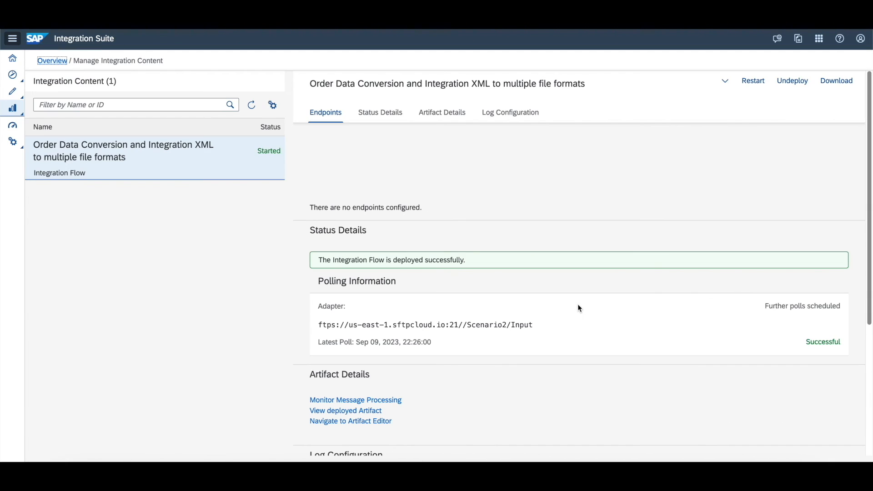
{"action": "triple_click", "coordinate": [486, 324]}
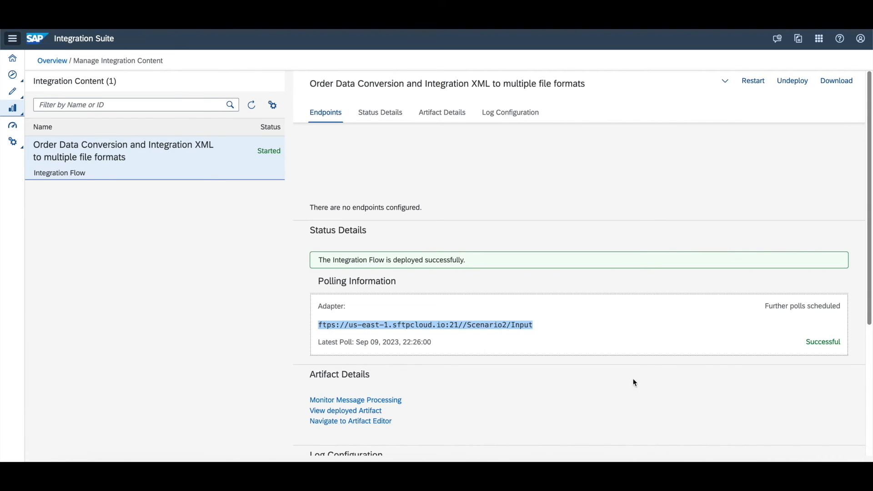
{"action": "scroll", "coordinate": [611, 373], "scroll_direction": "down", "scroll_amount": 3}
{"action": "scroll", "coordinate": [612, 371], "scroll_direction": "up", "scroll_amount": 3}
Step: Go back to the monitoring Overview, list the past hour's completed messages and open the order flow message's trace
{"action": "left_click", "coordinate": [52, 61]}
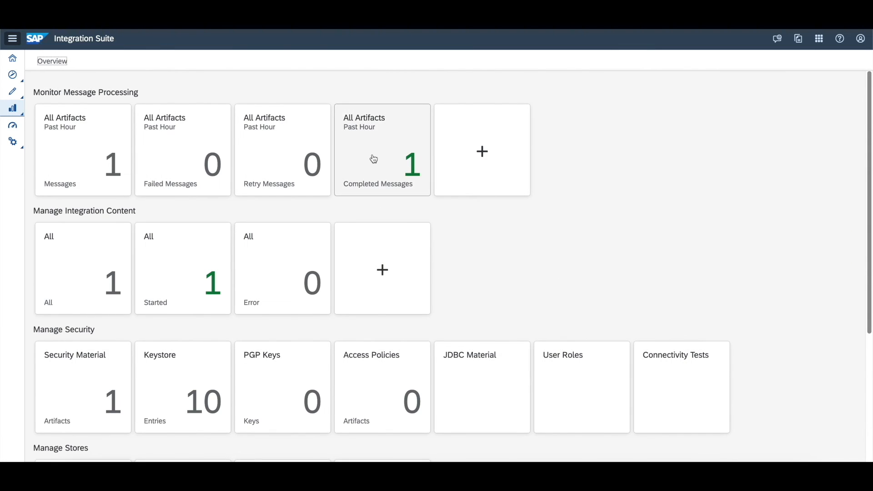
{"action": "left_click", "coordinate": [374, 159]}
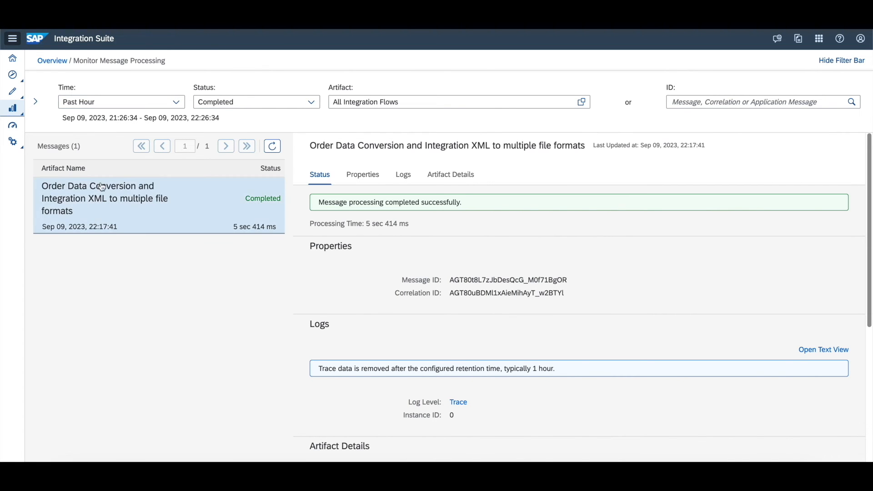
{"action": "left_click_drag", "start_coordinate": [87, 226], "coordinate": [136, 228]}
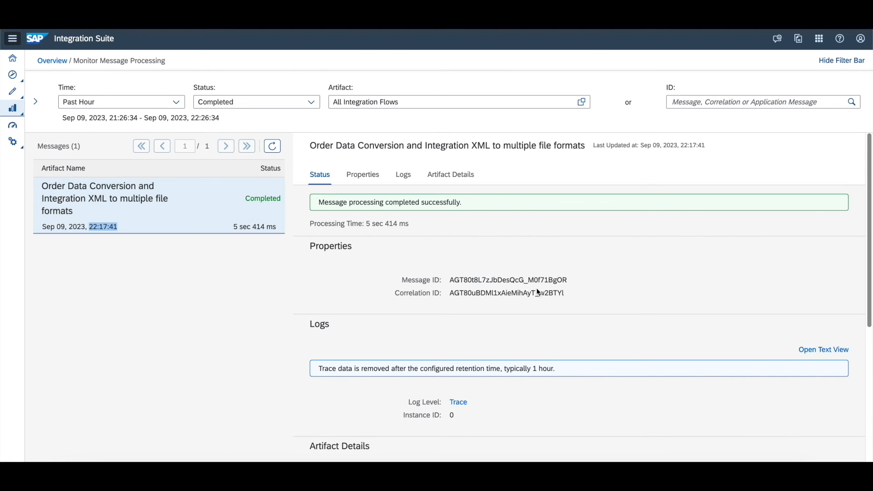
{"action": "scroll", "coordinate": [537, 291], "scroll_direction": "down", "scroll_amount": 2}
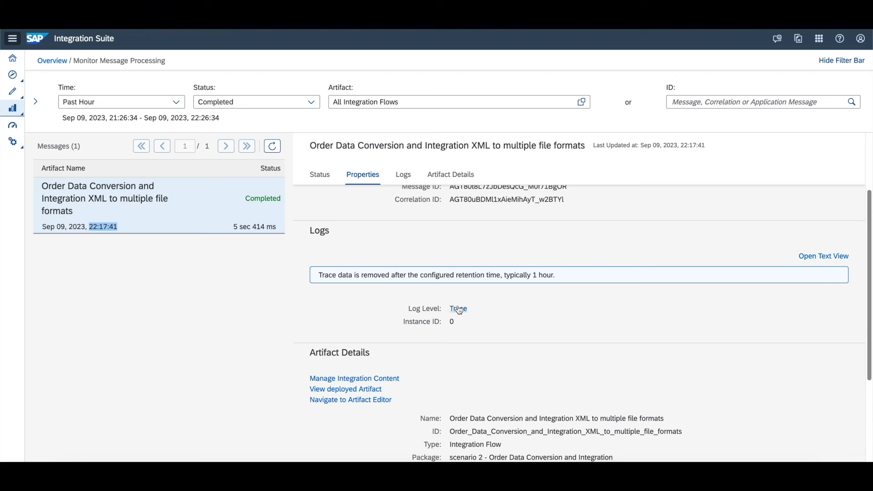
{"action": "left_click", "coordinate": [458, 308]}
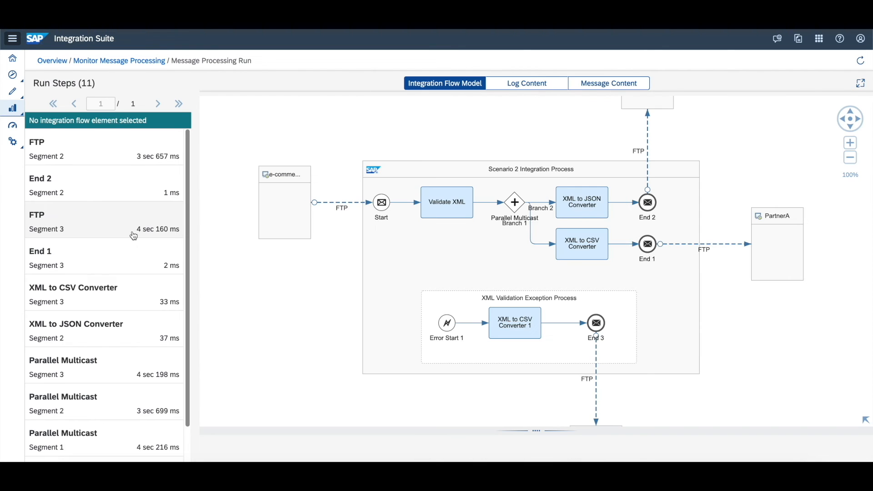
Step: Look through the message processing run steps, including the XML to CSV Converter step in the integration flow model
{"action": "scroll", "coordinate": [132, 236], "scroll_direction": "down", "scroll_amount": 1}
{"action": "scroll", "coordinate": [136, 231], "scroll_direction": "up", "scroll_amount": 1}
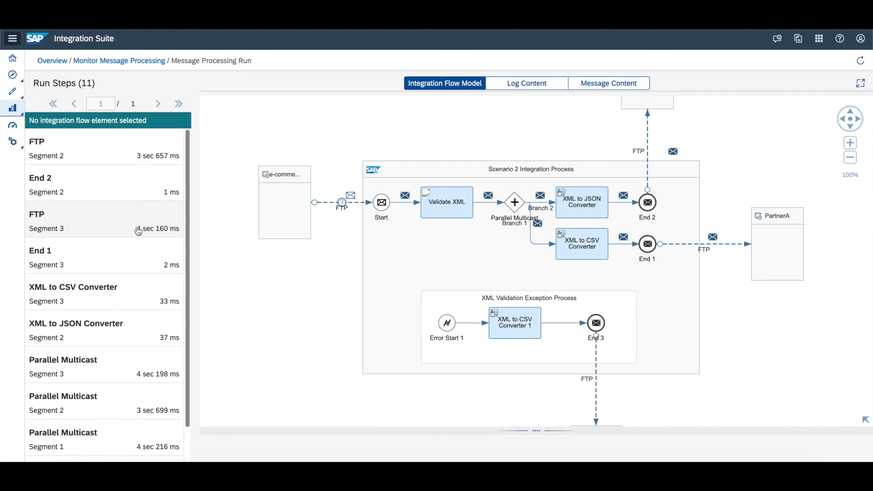
{"action": "left_click", "coordinate": [143, 157]}
{"action": "left_click", "coordinate": [124, 221]}
{"action": "left_click", "coordinate": [112, 277]}
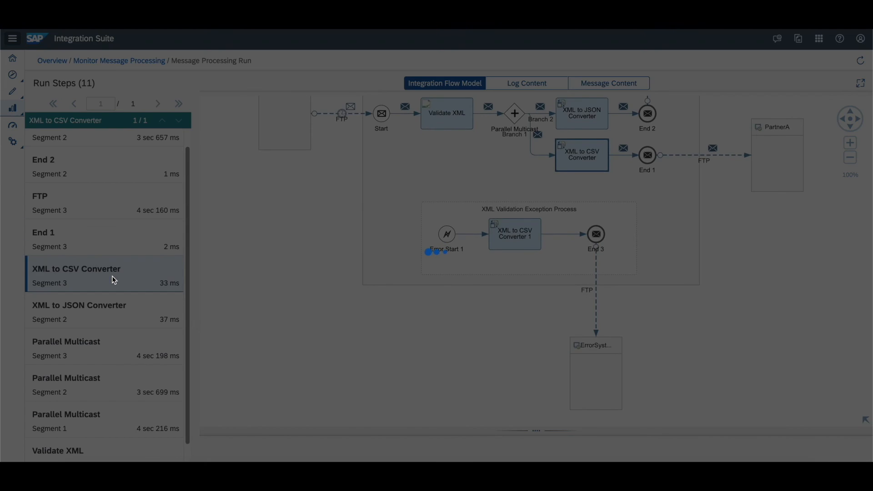
{"action": "scroll", "coordinate": [113, 343], "scroll_direction": "down", "scroll_amount": 1}
{"action": "scroll", "coordinate": [116, 338], "scroll_direction": "up", "scroll_amount": 2}
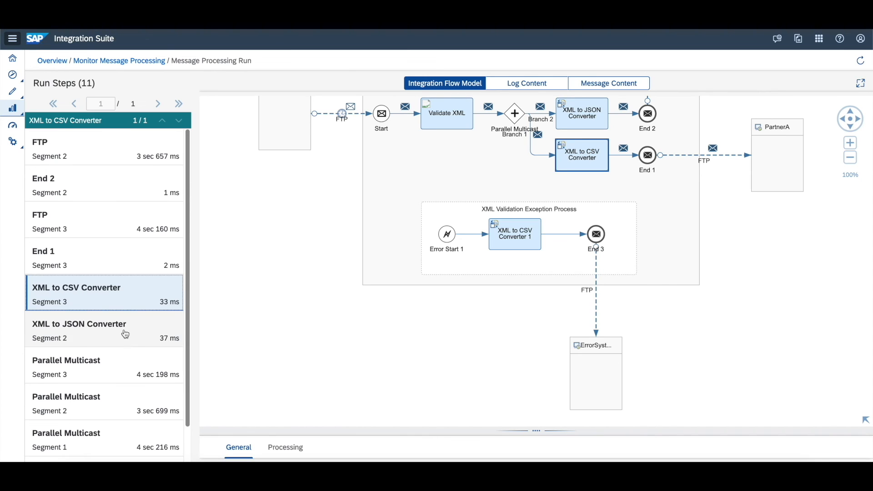
Step: Select the Segment 2 FTP run step and review its log properties and activities
{"action": "left_click", "coordinate": [142, 151]}
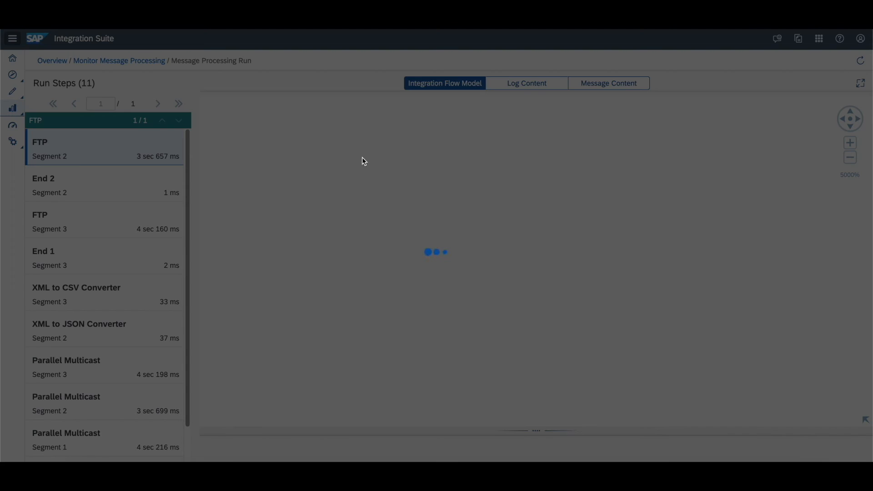
{"action": "left_click", "coordinate": [503, 86]}
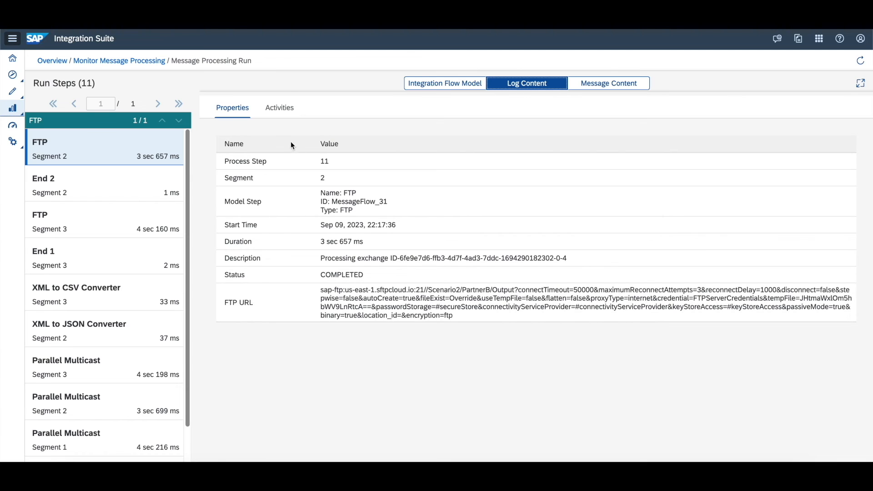
{"action": "left_click", "coordinate": [282, 109]}
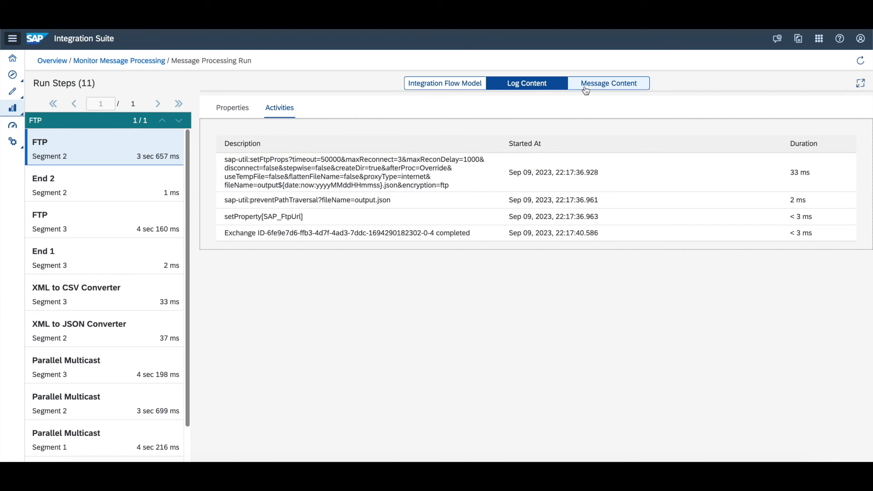
Step: Review the header, exchange properties and payload of the message before the Segment 2 FTP step, and return to Monitor Message Processing
{"action": "left_click", "coordinate": [608, 83]}
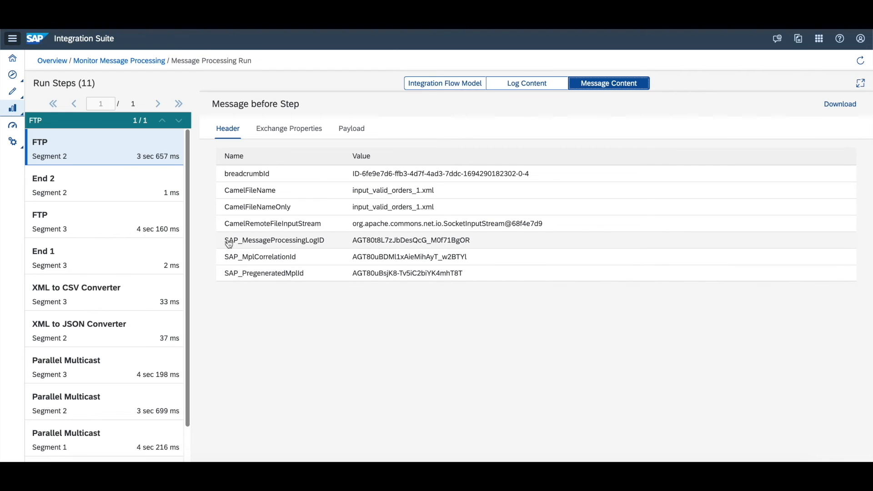
{"action": "left_click", "coordinate": [290, 132]}
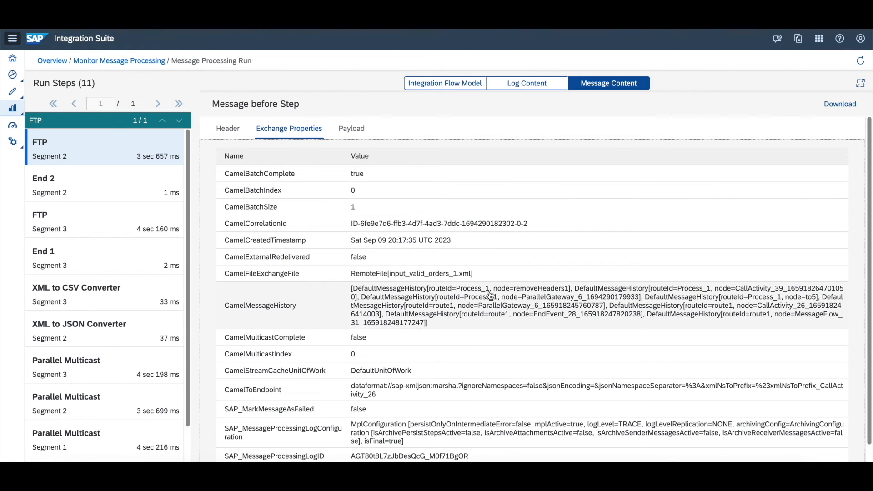
{"action": "scroll", "coordinate": [500, 300], "scroll_direction": "down", "scroll_amount": 3}
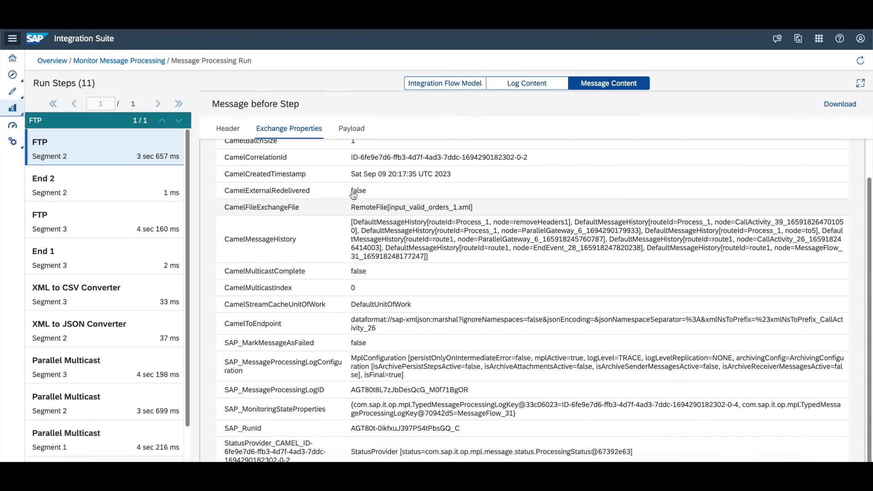
{"action": "scroll", "coordinate": [372, 298], "scroll_direction": "up", "scroll_amount": 3}
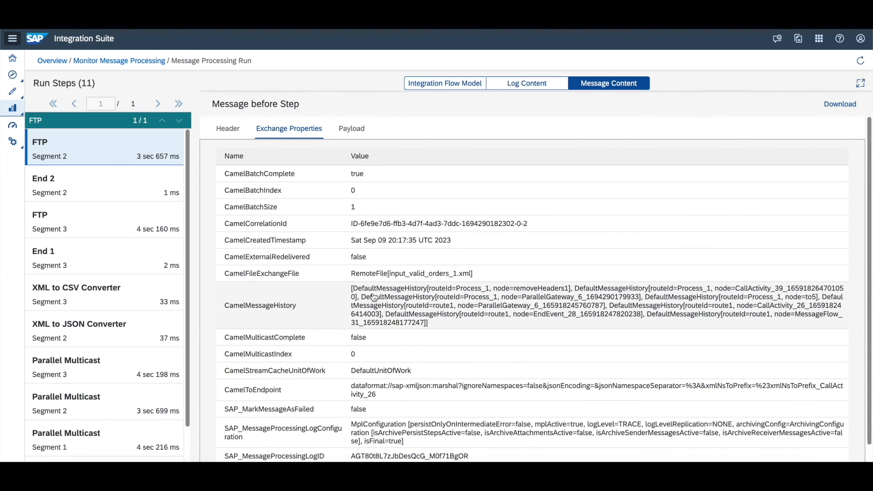
{"action": "left_click", "coordinate": [355, 135]}
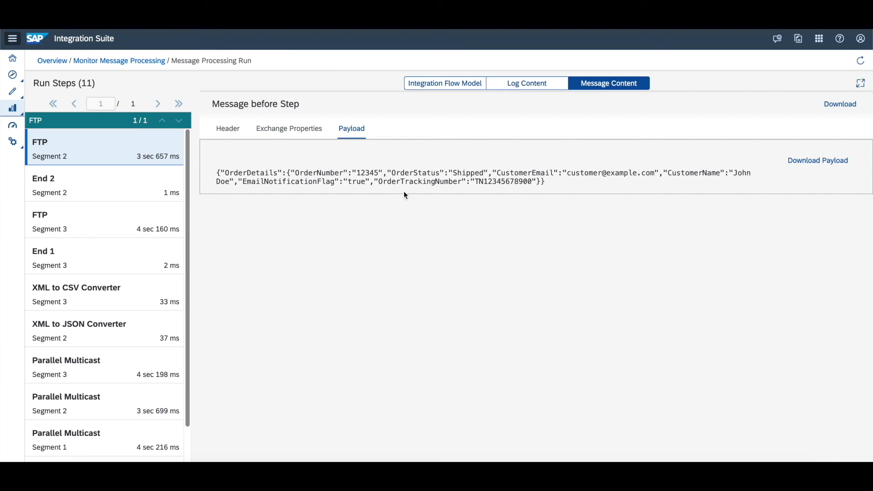
{"action": "left_click_drag", "start_coordinate": [219, 174], "coordinate": [543, 185]}
{"action": "left_click", "coordinate": [553, 190]}
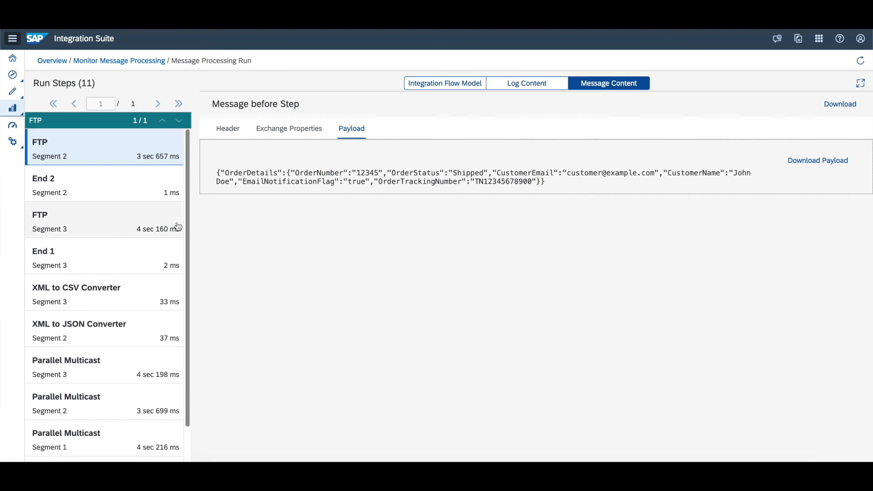
{"action": "scroll", "coordinate": [106, 223], "scroll_direction": "down", "scroll_amount": 2}
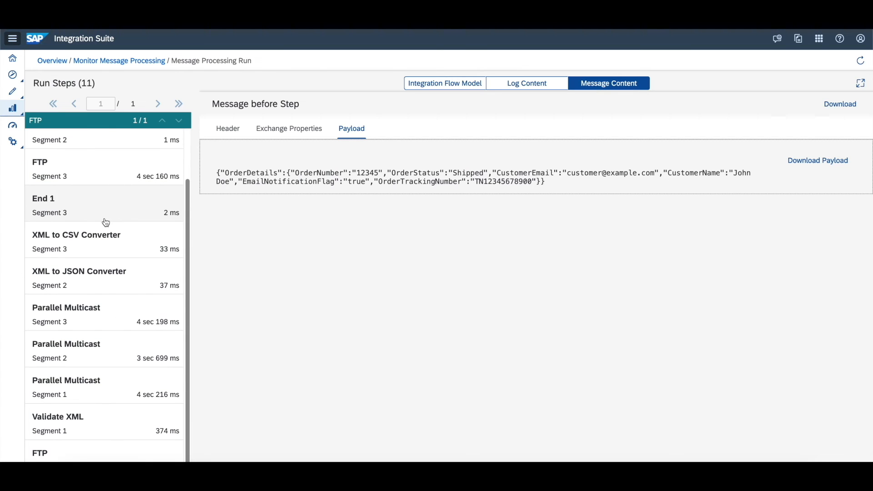
{"action": "left_click", "coordinate": [111, 62]}
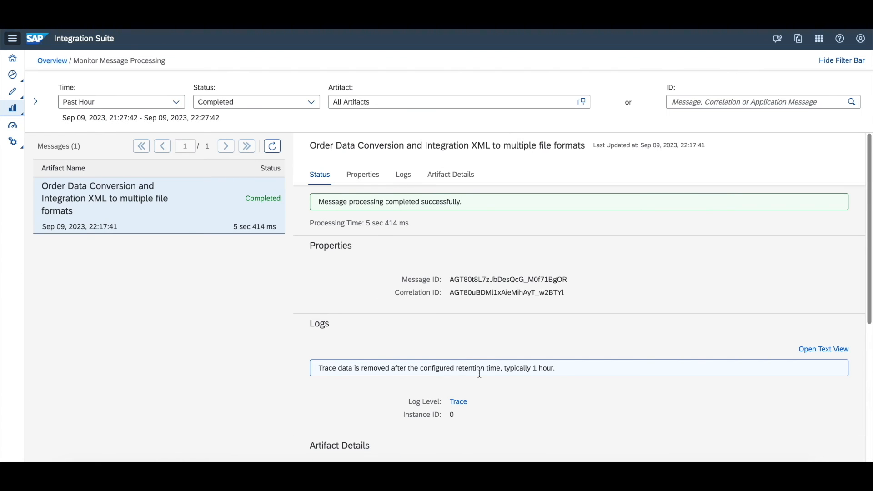
Step: Switch to the FTP client and refresh the remote Input folder to check whether the order file was picked up
{"action": "left_click", "coordinate": [541, 477]}
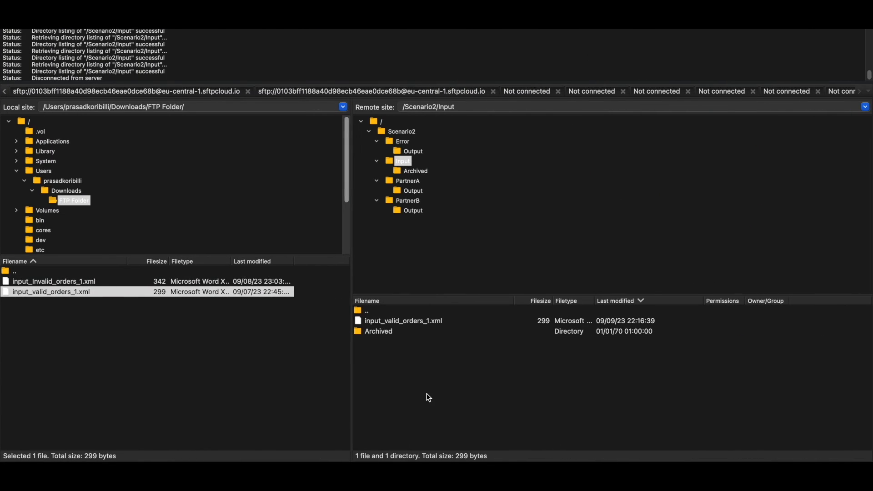
{"action": "right_click", "coordinate": [454, 388]}
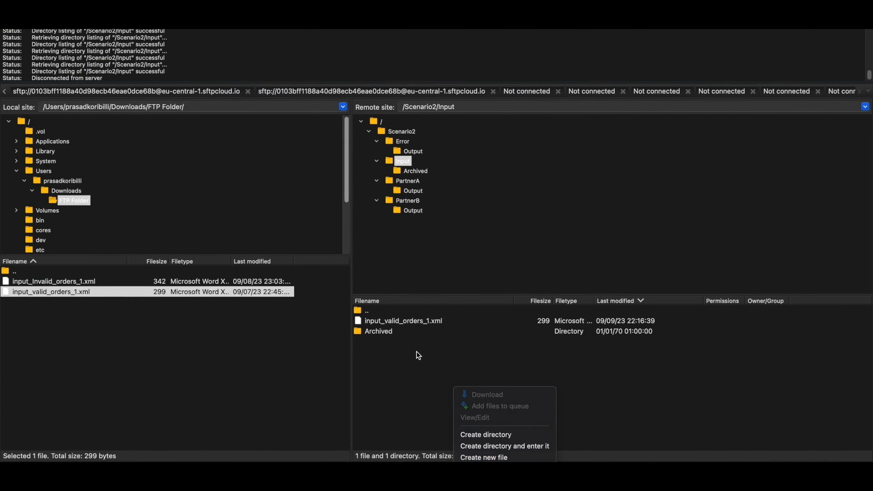
{"action": "left_click", "coordinate": [434, 429]}
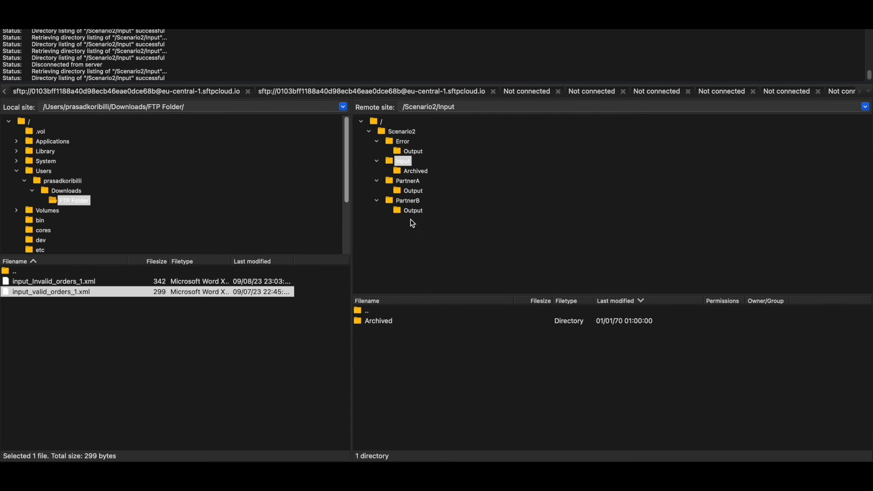
Step: Open the remote Input/Archived folder, refresh its listing and select input_valid_orders_1.xml
{"action": "left_click", "coordinate": [402, 172]}
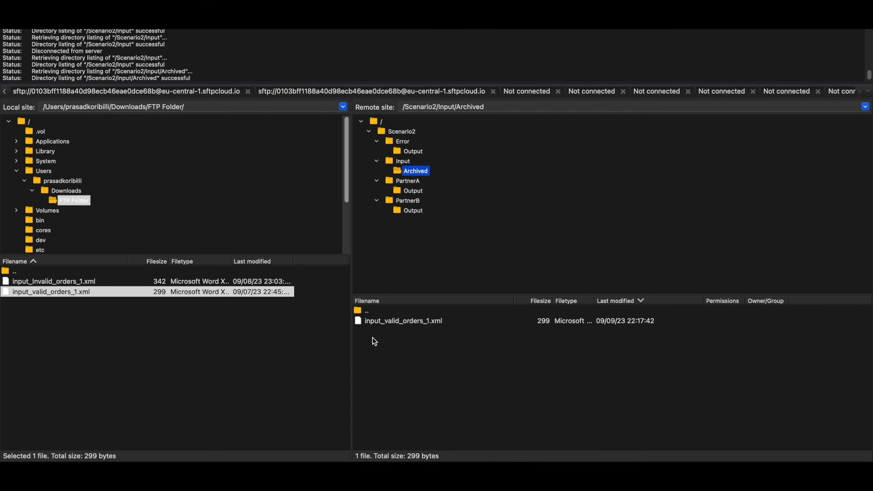
{"action": "right_click", "coordinate": [386, 343]}
{"action": "left_click", "coordinate": [400, 425]}
{"action": "left_click", "coordinate": [365, 322]}
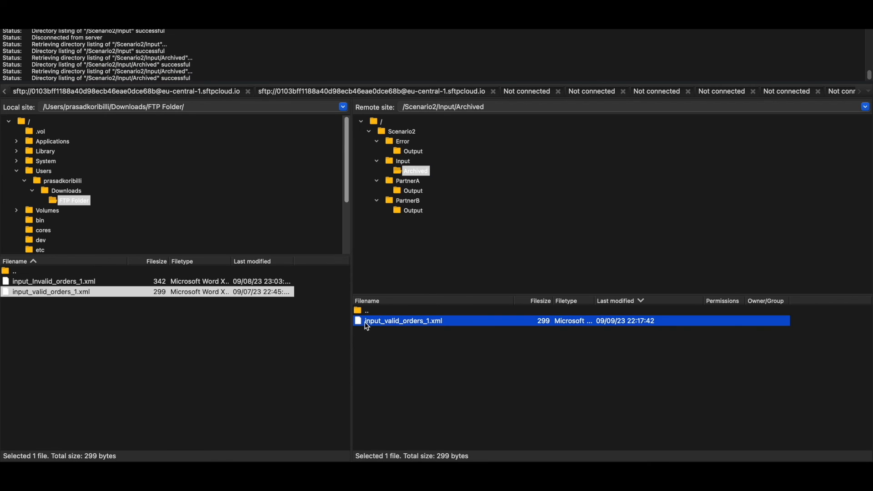
Step: Open the remote PartnerA folder and its Output subfolder to check for the converted order file
{"action": "left_click", "coordinate": [407, 182]}
{"action": "right_click", "coordinate": [414, 358]}
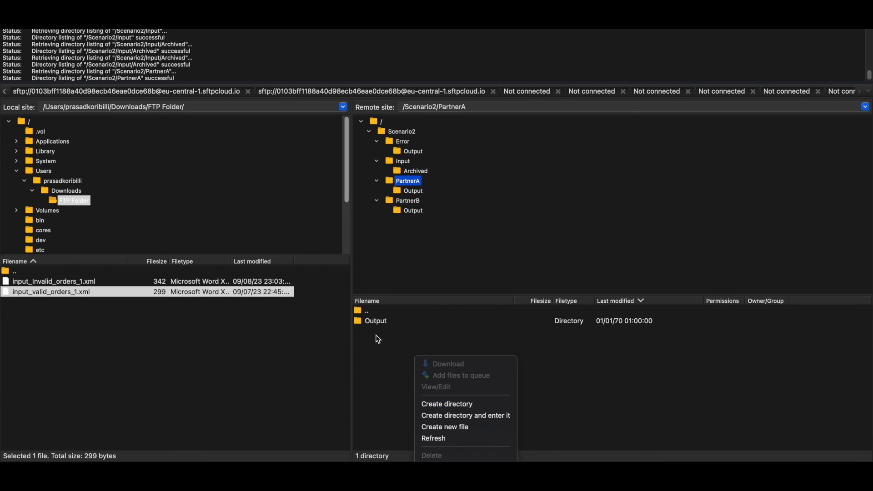
{"action": "left_click", "coordinate": [407, 191]}
{"action": "left_click", "coordinate": [409, 193]}
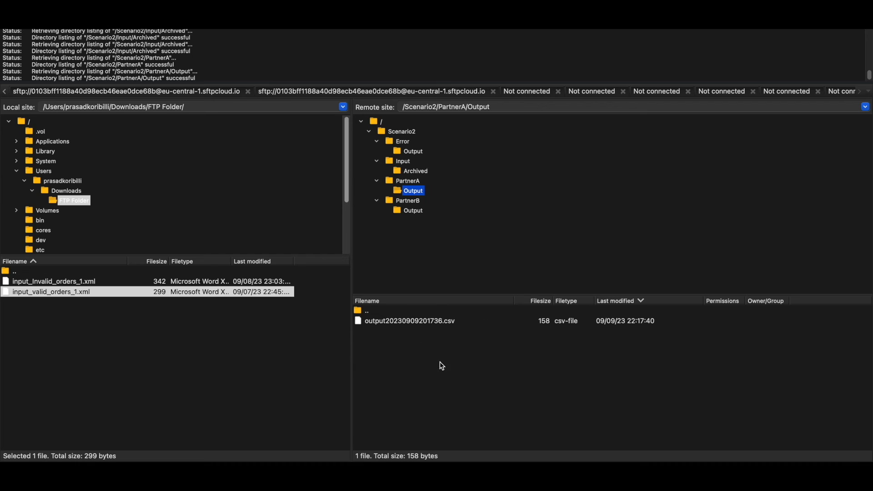
Step: Refresh the remote PartnerA/Output folder, select output20230909201736.csv and compare it with the file in PartnerB/Output
{"action": "right_click", "coordinate": [456, 362]}
{"action": "left_click", "coordinate": [469, 444]}
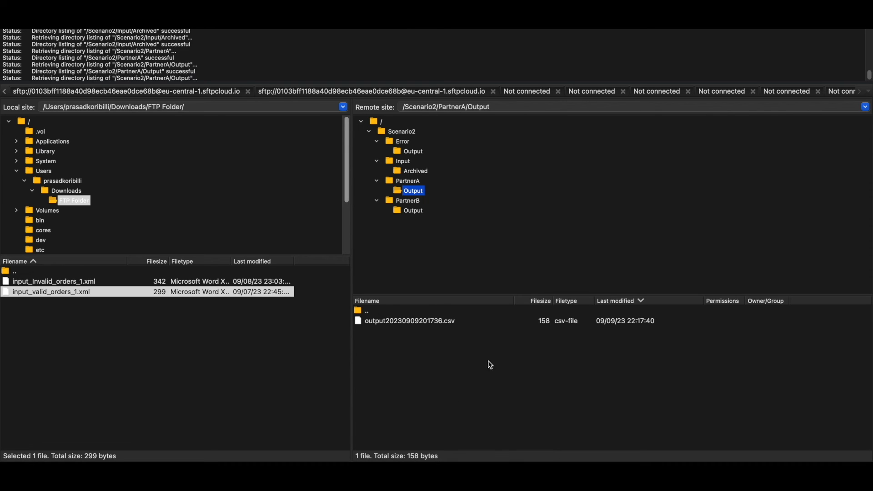
{"action": "left_click", "coordinate": [411, 323]}
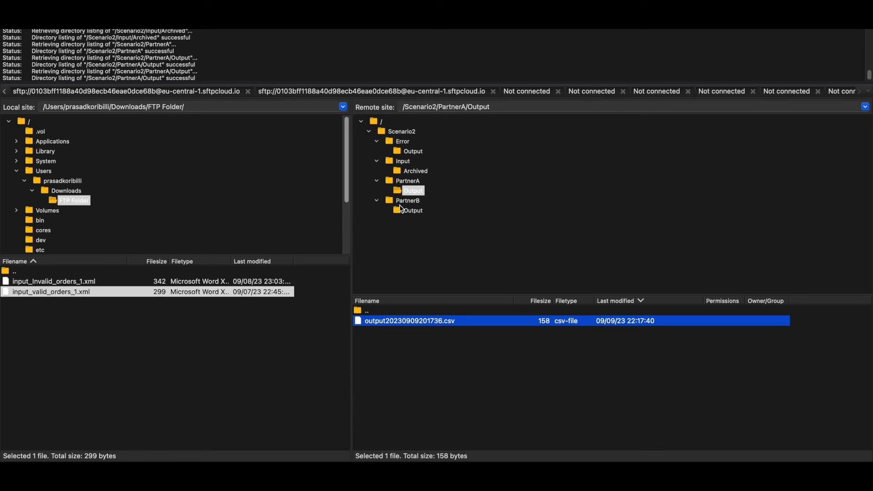
{"action": "left_click", "coordinate": [410, 211]}
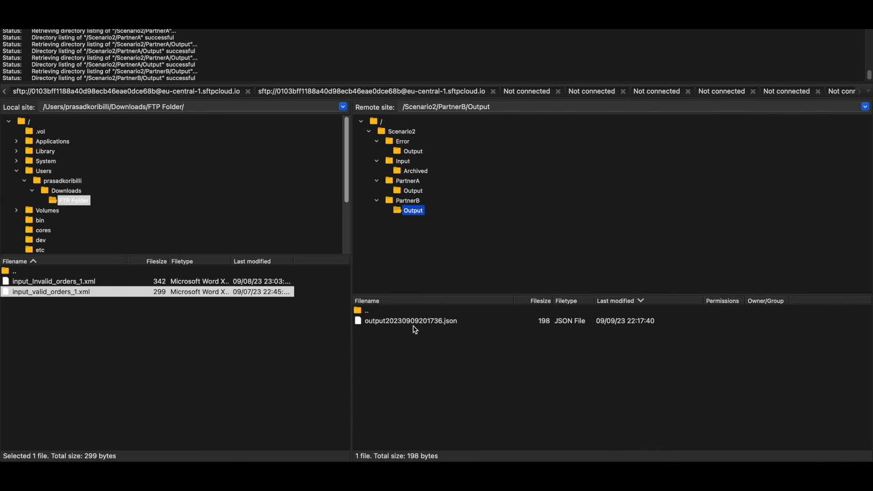
{"action": "left_click", "coordinate": [418, 193]}
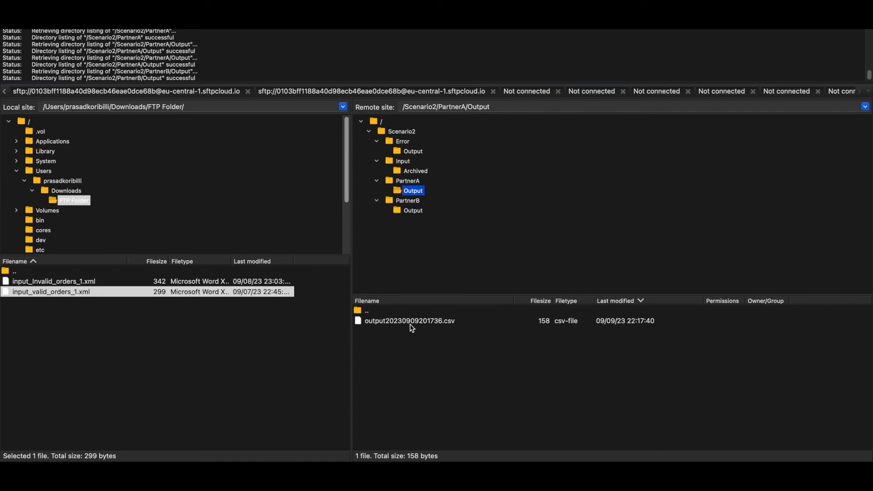
{"action": "left_click", "coordinate": [404, 213]}
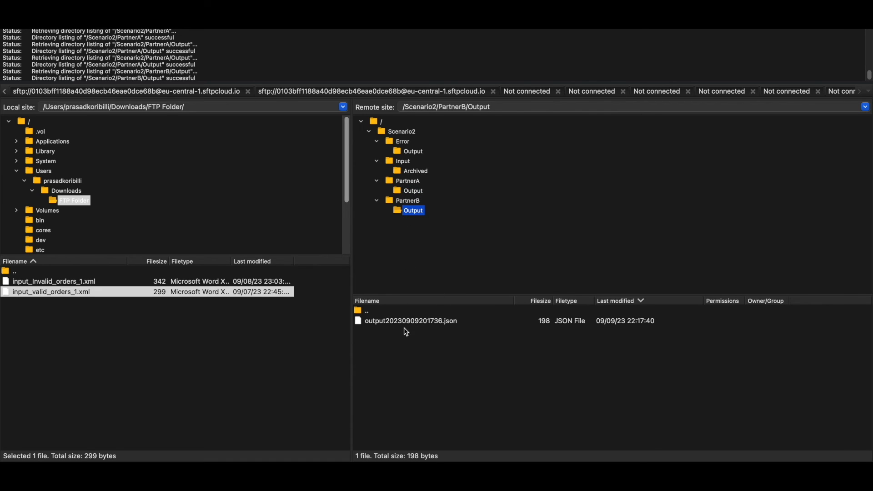
Step: Download output20230909201736.csv from PartnerA/Output and output20230909201736.json from PartnerB/Output to the local FTP Folder
{"action": "left_click", "coordinate": [414, 193]}
{"action": "left_click_drag", "start_coordinate": [411, 321], "coordinate": [193, 334]}
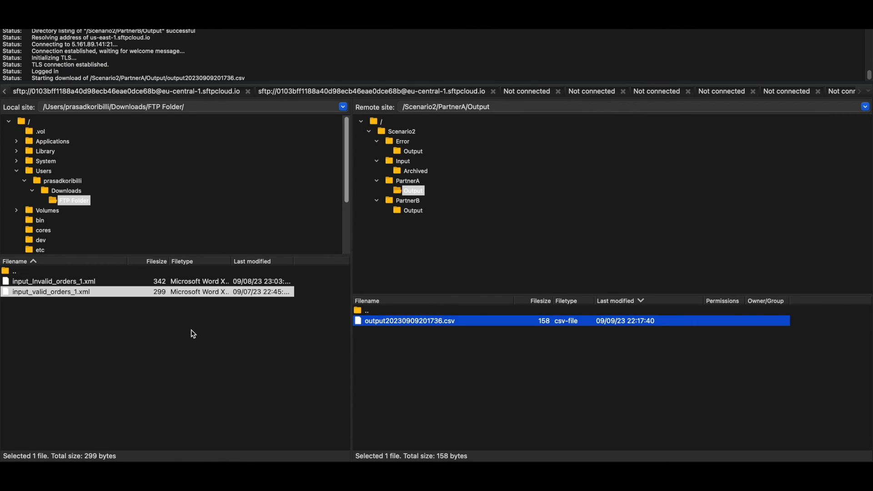
{"action": "left_click", "coordinate": [411, 212]}
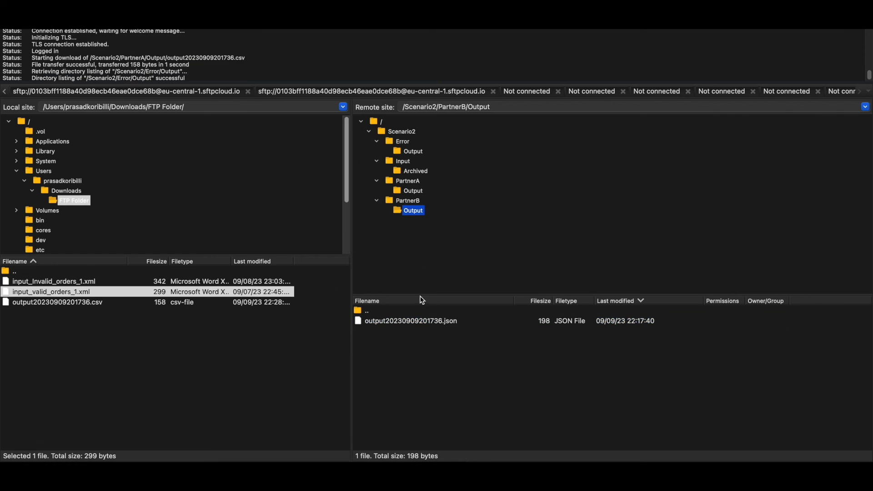
{"action": "left_click_drag", "start_coordinate": [421, 324], "coordinate": [182, 344]}
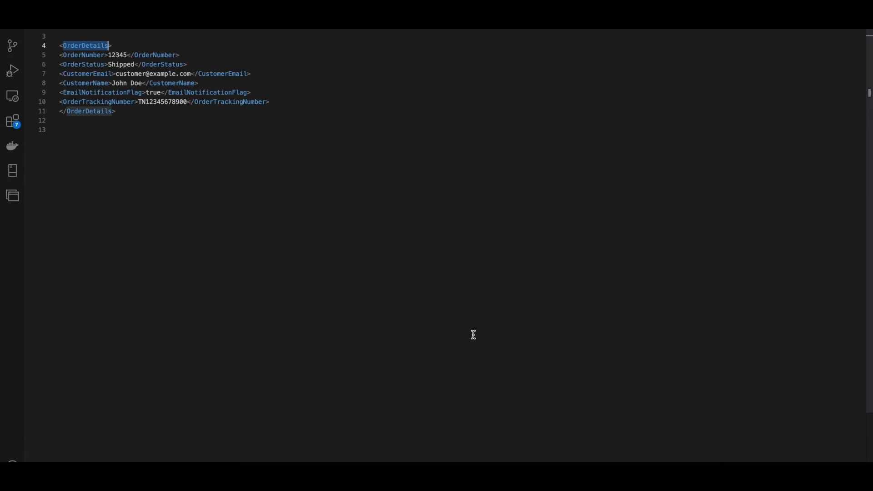
Step: Open output20230909201736.csv in the code editor and examine its header row, order values and semicolon separators
{"action": "left_click", "coordinate": [57, 3]}
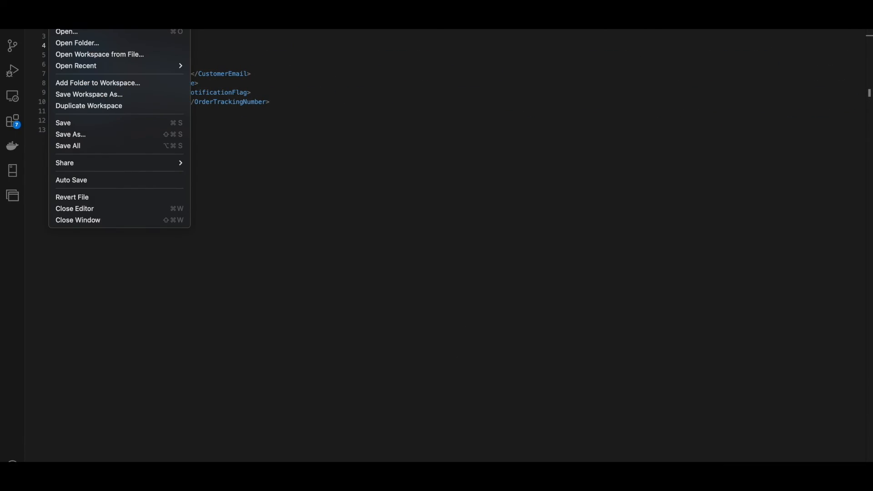
{"action": "left_click", "coordinate": [74, 34]}
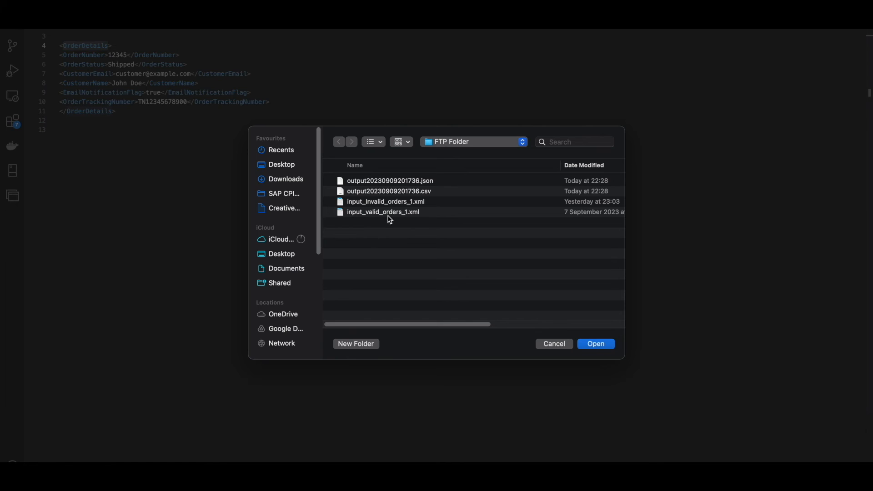
{"action": "double_click", "coordinate": [376, 191]}
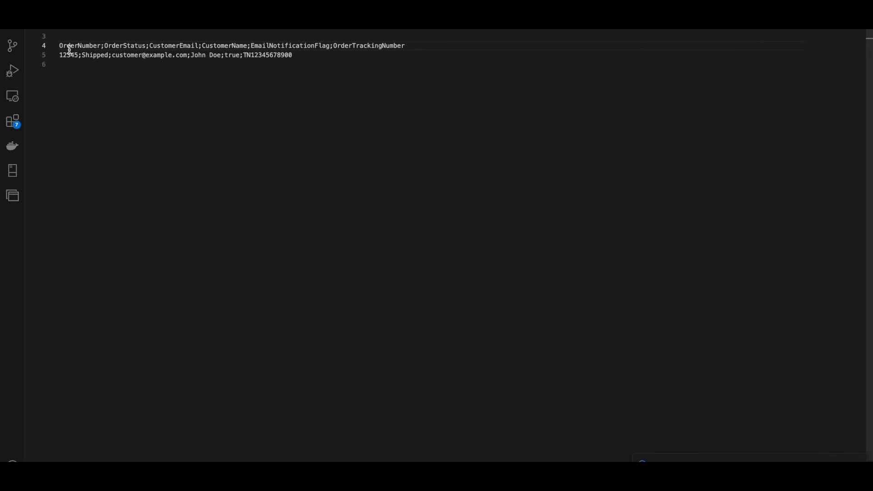
{"action": "left_click_drag", "start_coordinate": [60, 46], "coordinate": [409, 46]}
{"action": "left_click", "coordinate": [313, 99]}
{"action": "left_click_drag", "start_coordinate": [60, 55], "coordinate": [282, 55]}
{"action": "left_click", "coordinate": [249, 96]}
{"action": "left_click_drag", "start_coordinate": [78, 55], "coordinate": [82, 55]}
{"action": "left_click_drag", "start_coordinate": [108, 55], "coordinate": [112, 55]}
{"action": "left_click", "coordinate": [200, 133]}
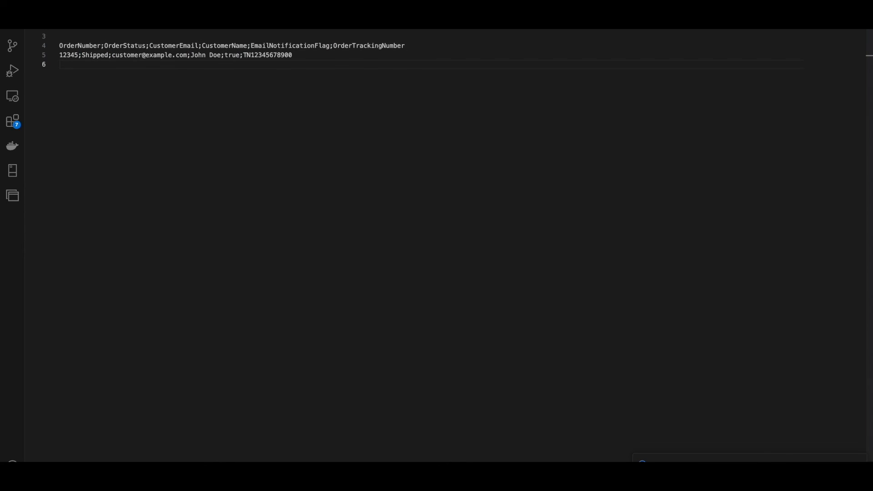
Step: Open output20230909201736.json from FTP Folder in the code editor and format the document
{"action": "left_click", "coordinate": [58, 3]}
{"action": "left_click", "coordinate": [66, 34]}
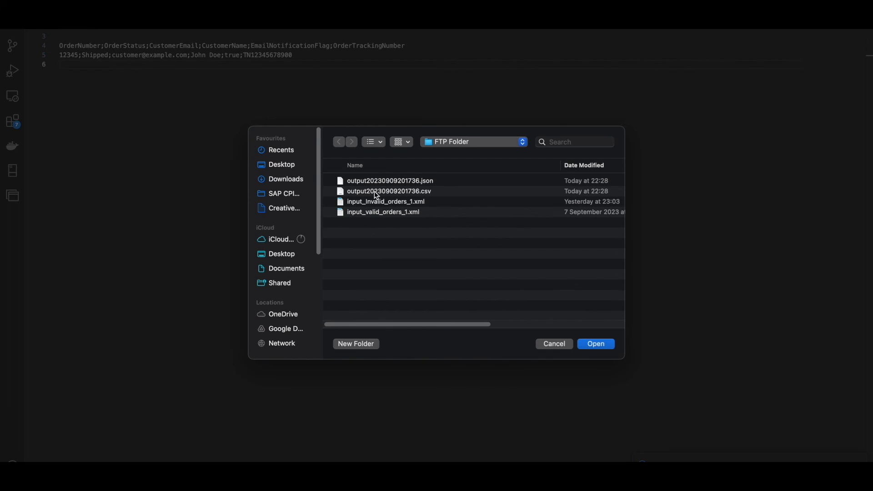
{"action": "double_click", "coordinate": [377, 181]}
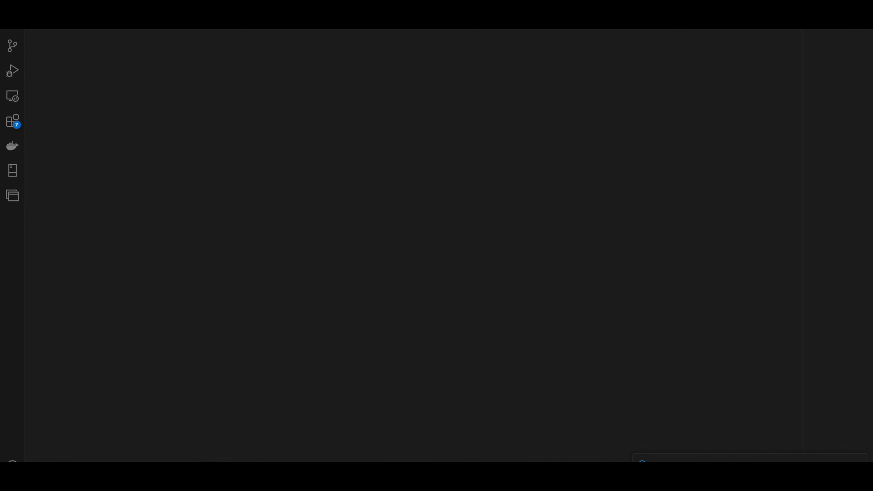
{"action": "right_click", "coordinate": [194, 132]}
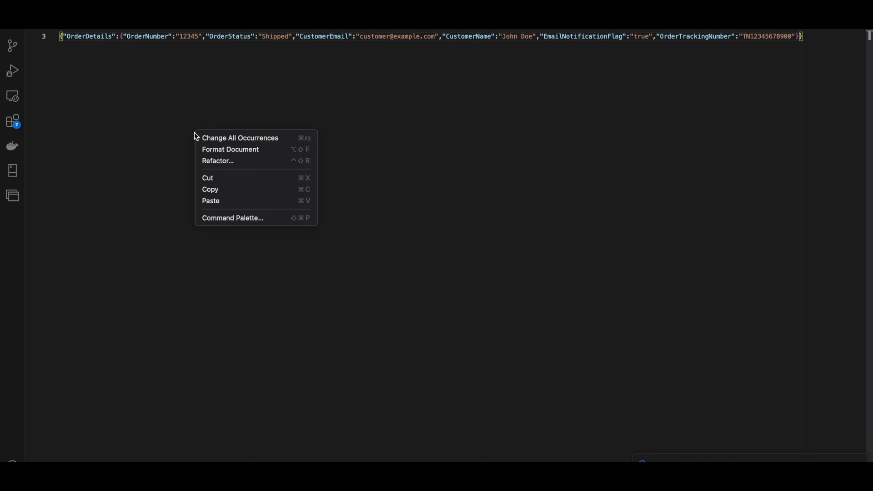
{"action": "left_click", "coordinate": [207, 149]}
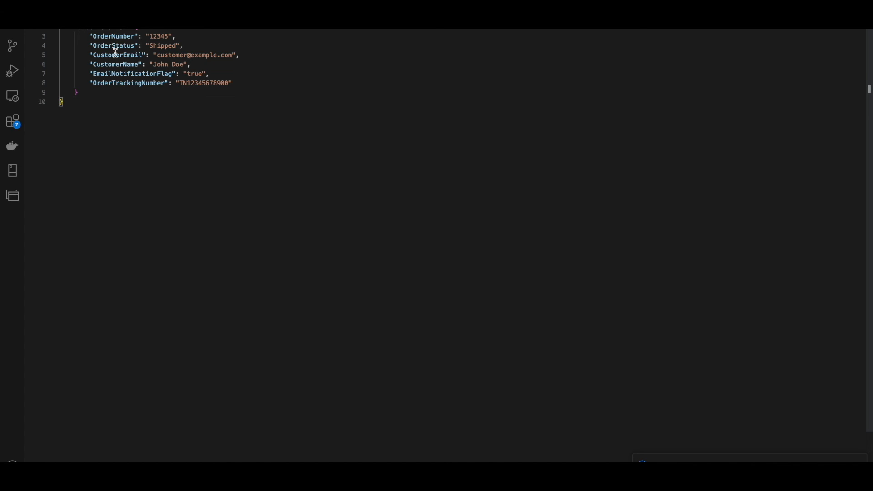
Step: Insert four blank lines above the opening brace of the formatted JSON
{"action": "key", "text": "Return"}
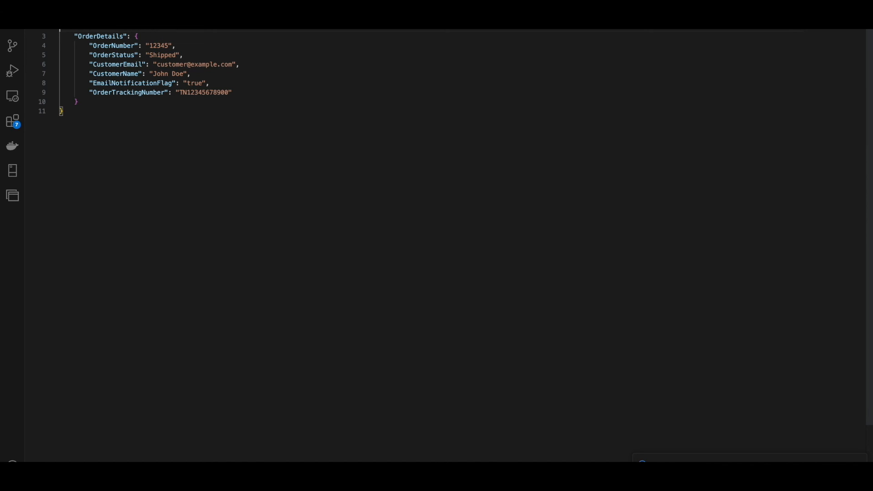
{"action": "key", "text": "Return"}
{"action": "key", "text": "Return"}
{"action": "key", "text": "Return"}
{"action": "key", "text": "Return"}
{"action": "key", "text": "Down"}
{"action": "key", "text": "BackSpace"}
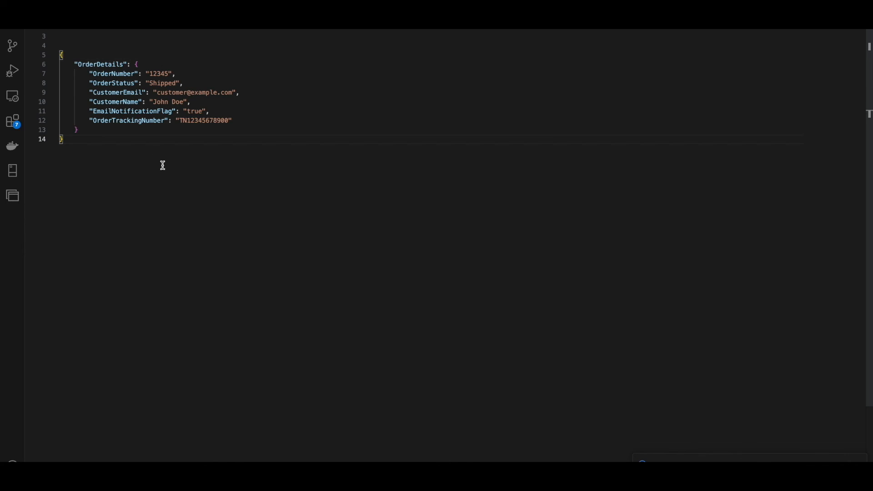
Step: Examine the fields inside OrderDetails in the JSON output, from OrderNumber to OrderTrackingNumber
{"action": "left_click", "coordinate": [121, 73]}
{"action": "double_click", "coordinate": [122, 83]}
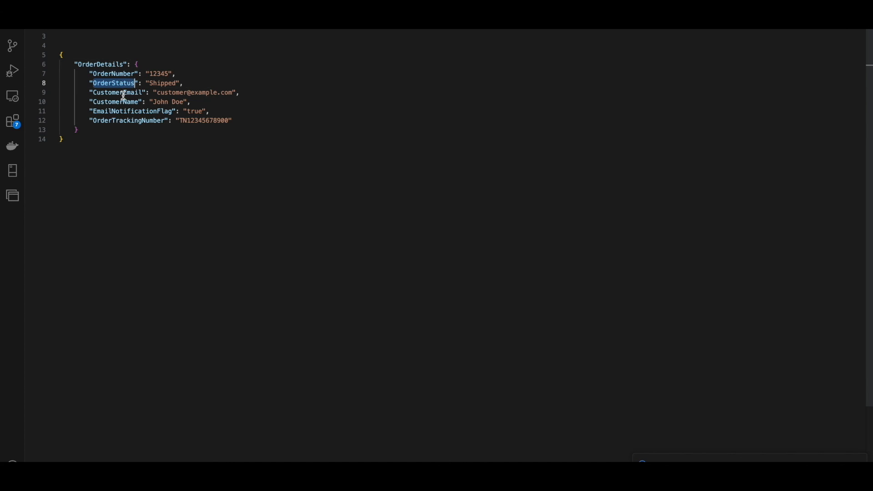
{"action": "left_click_drag", "start_coordinate": [249, 119], "coordinate": [59, 74]}
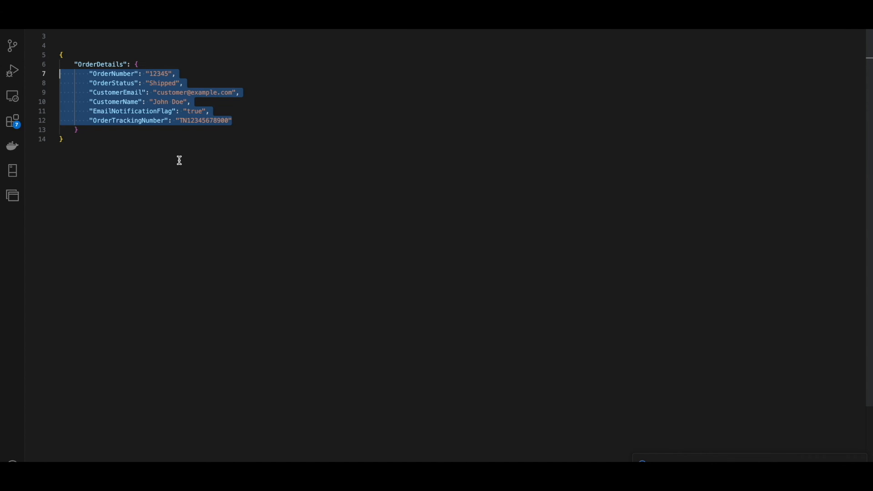
{"action": "left_click", "coordinate": [248, 166]}
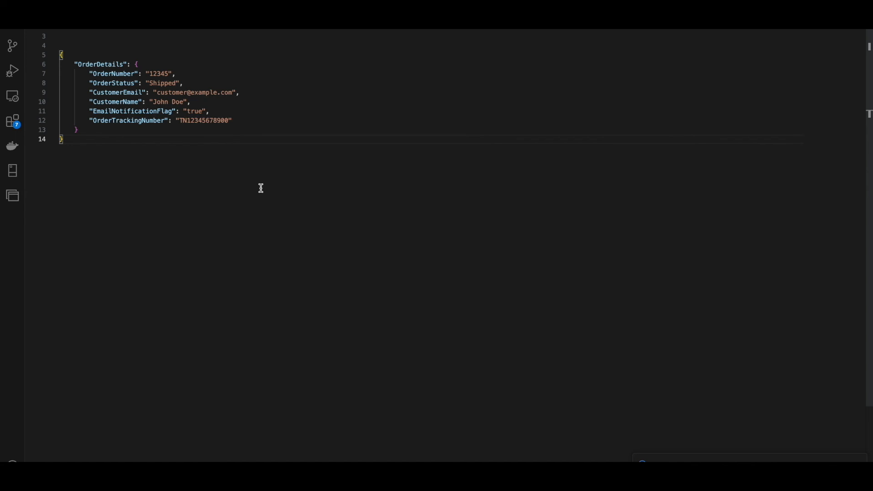
Step: Switch to the FTP client and upload input_Invalid_orders_1.xml from the local FTP Folder to the remote Scenario2/Input folder
{"action": "key", "text": "ctrl+Left"}
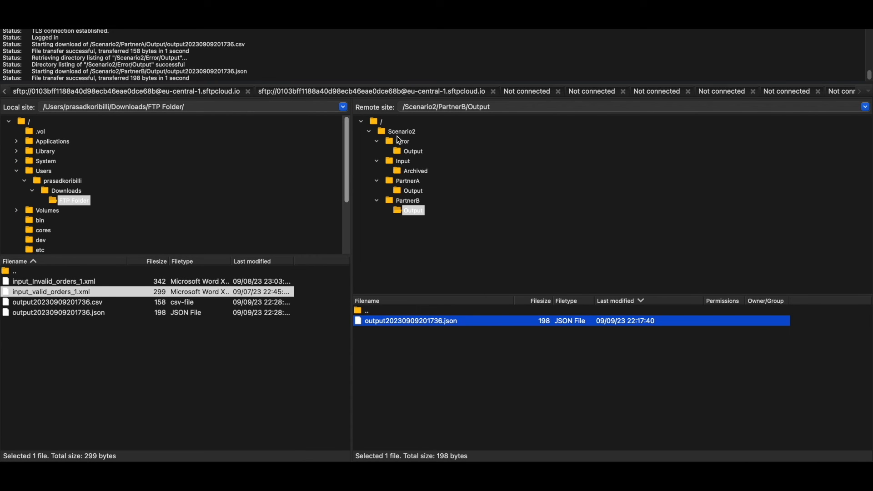
{"action": "left_click", "coordinate": [401, 162]}
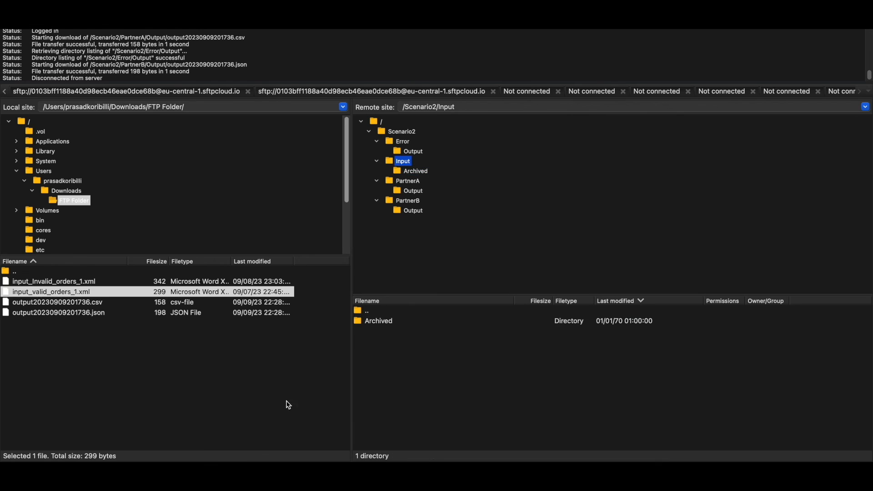
{"action": "left_click", "coordinate": [97, 357]}
{"action": "left_click", "coordinate": [46, 285]}
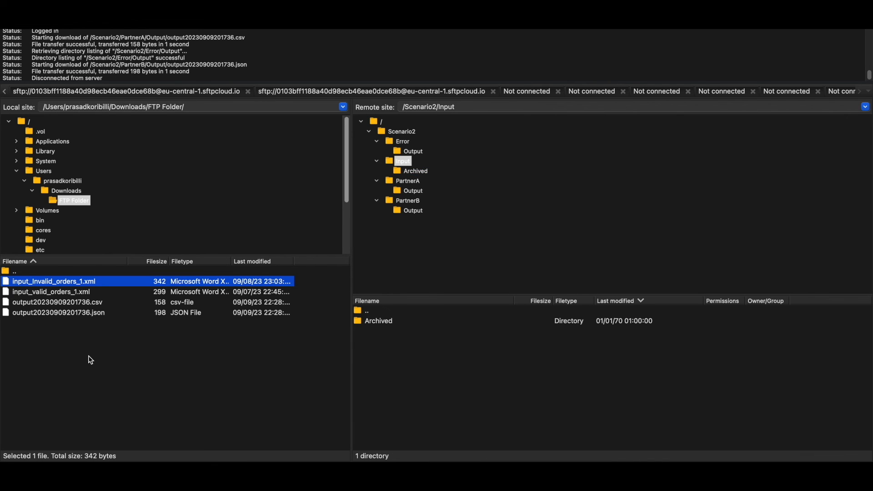
{"action": "left_click_drag", "start_coordinate": [55, 285], "coordinate": [398, 363]}
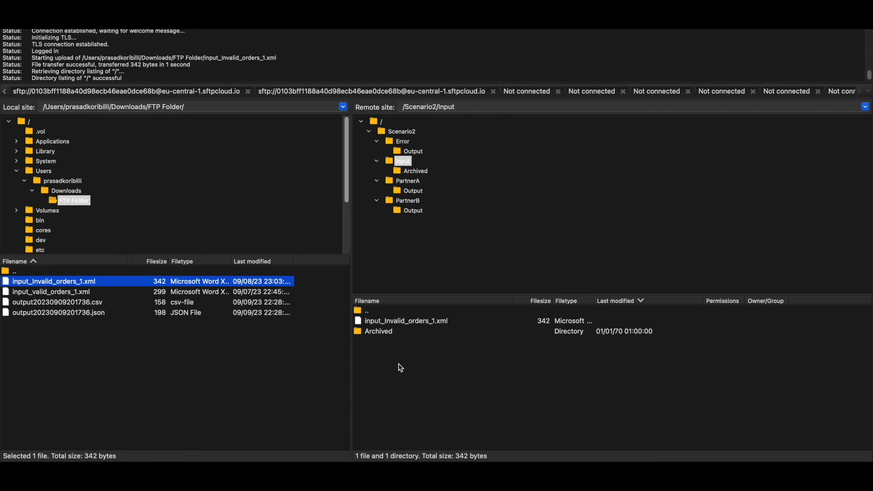
Step: Switch to SAP Integration Suite and return from Monitor Message Processing to the monitoring overview
{"action": "key", "text": "ctrl+Right"}
{"action": "key", "text": "ctrl+Right"}
{"action": "key", "text": "ctrl+Left"}
{"action": "key", "text": "ctrl+Left"}
{"action": "key", "text": "ctrl+Left"}
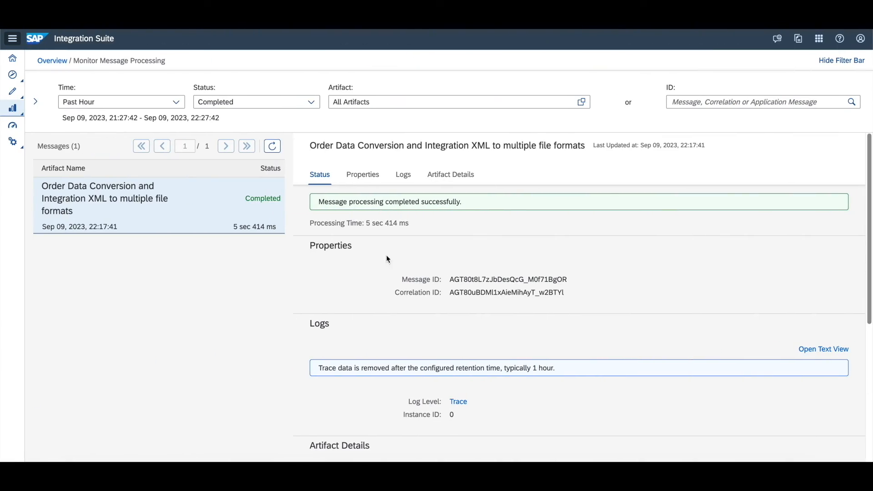
{"action": "left_click", "coordinate": [52, 62]}
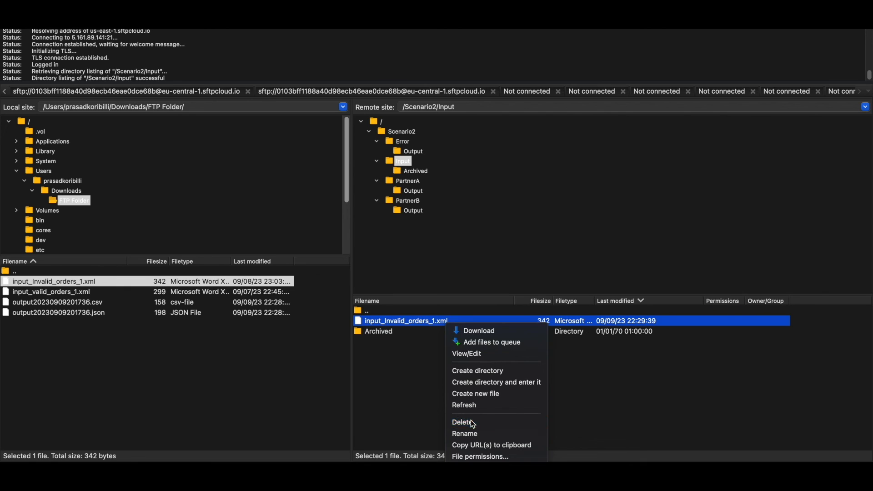
Step: Try to delete input_Invalid_orders_1.xml from the remote Input folder in the FTP client
{"action": "left_click", "coordinate": [468, 419]}
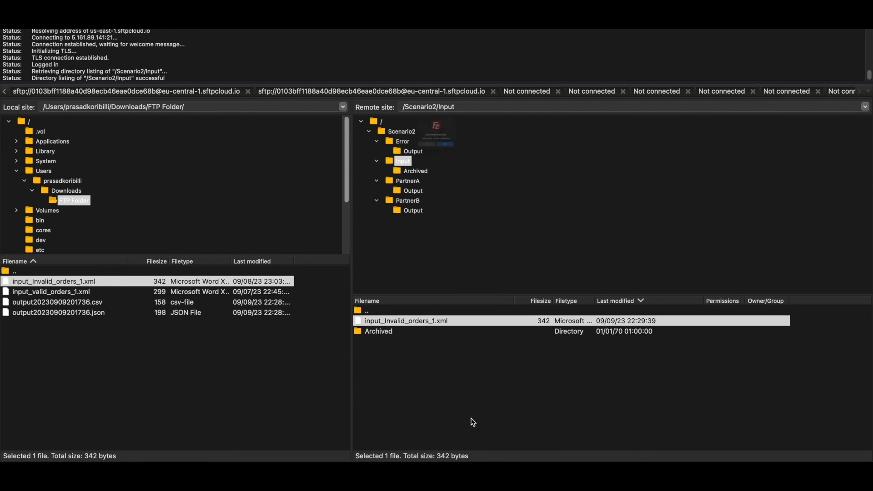
{"action": "left_click", "coordinate": [454, 173]}
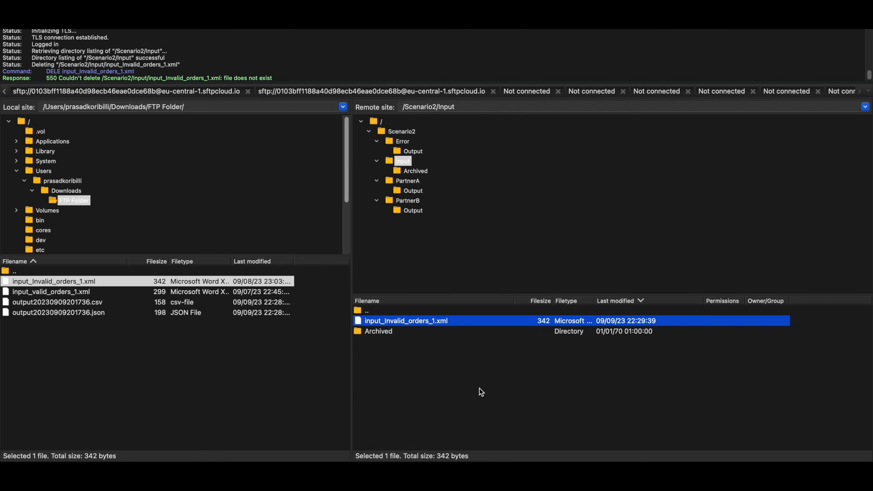
Step: Refresh the remote Input folder and its Archived subfolder to check for input_Invalid_orders_1.xml, and return to the Integration Suite overview
{"action": "right_click", "coordinate": [482, 392]}
{"action": "right_click", "coordinate": [456, 368]}
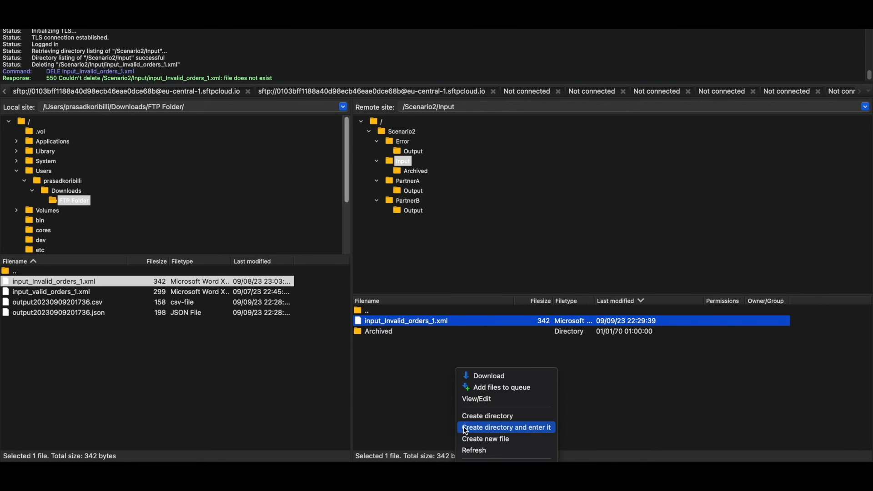
{"action": "left_click", "coordinate": [472, 449]}
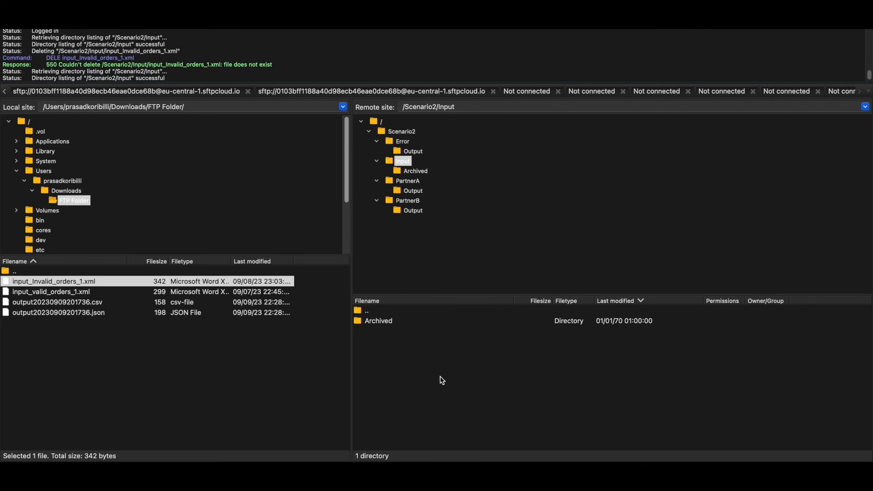
{"action": "double_click", "coordinate": [380, 321]}
{"action": "right_click", "coordinate": [405, 358]}
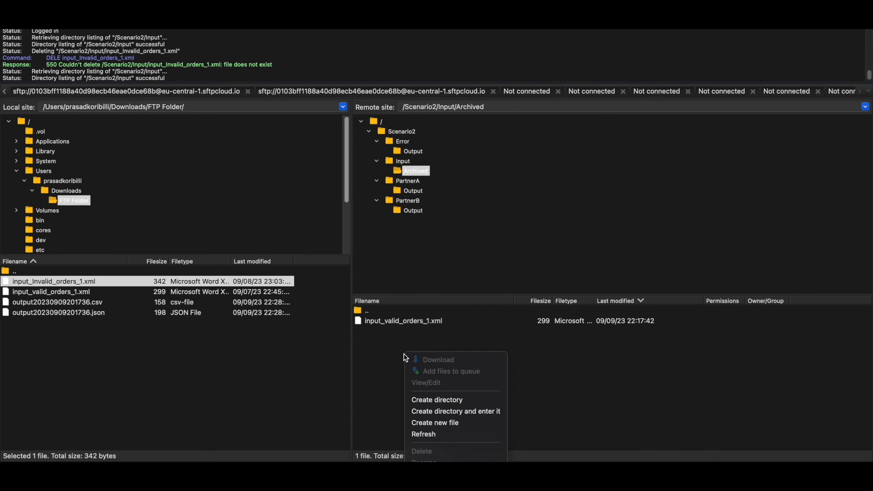
{"action": "left_click", "coordinate": [428, 434]}
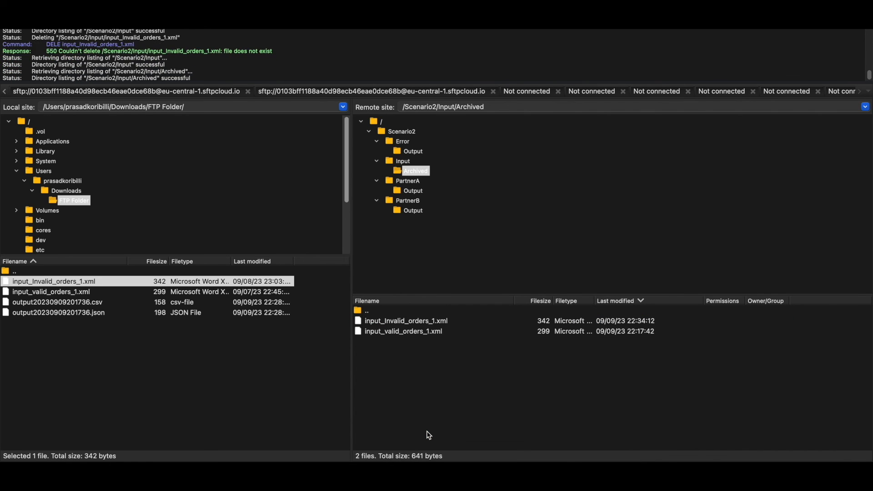
{"action": "left_click", "coordinate": [404, 162]}
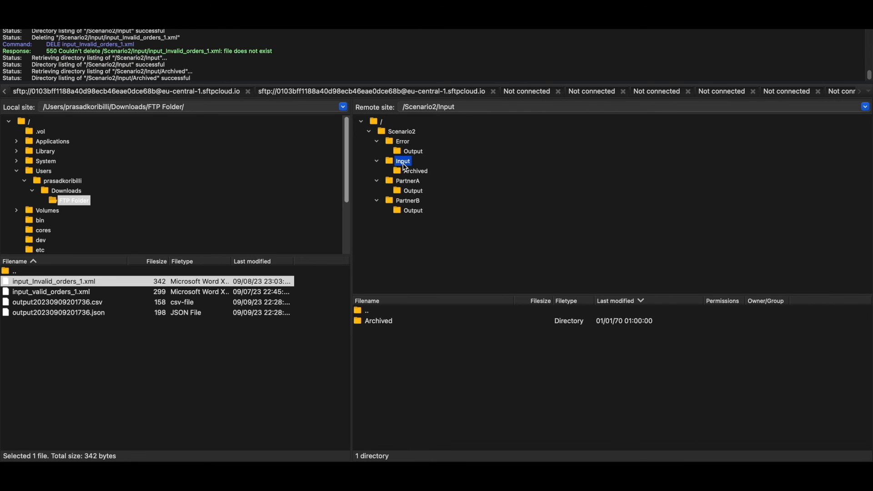
{"action": "key", "text": "ctrl+Left"}
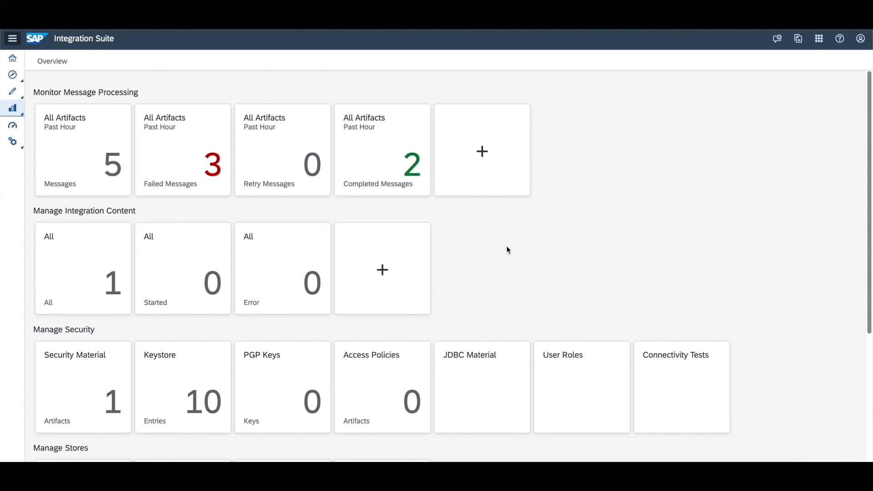
Step: Switch to the FTP client and upload input_Invalid_orders_1.xml from the local FTP Folder to the remote Scenario2/Input folder again
{"action": "key", "text": "ctrl+Right"}
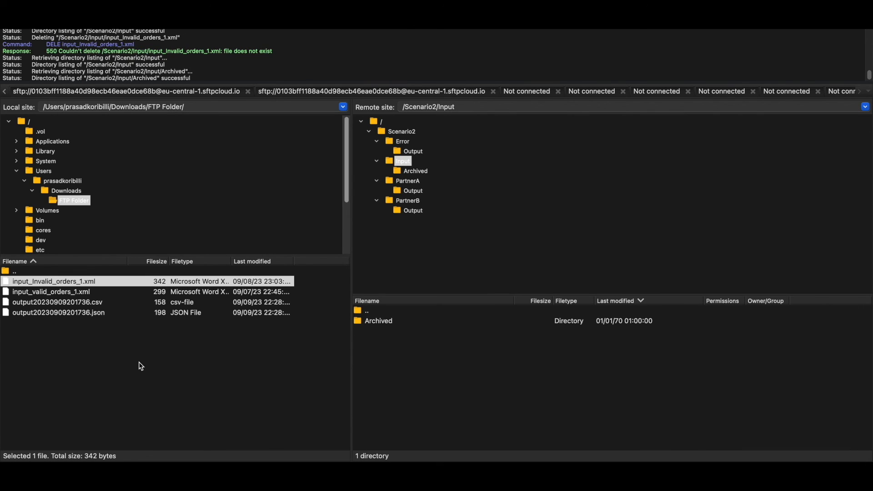
{"action": "left_click_drag", "start_coordinate": [36, 286], "coordinate": [424, 355]}
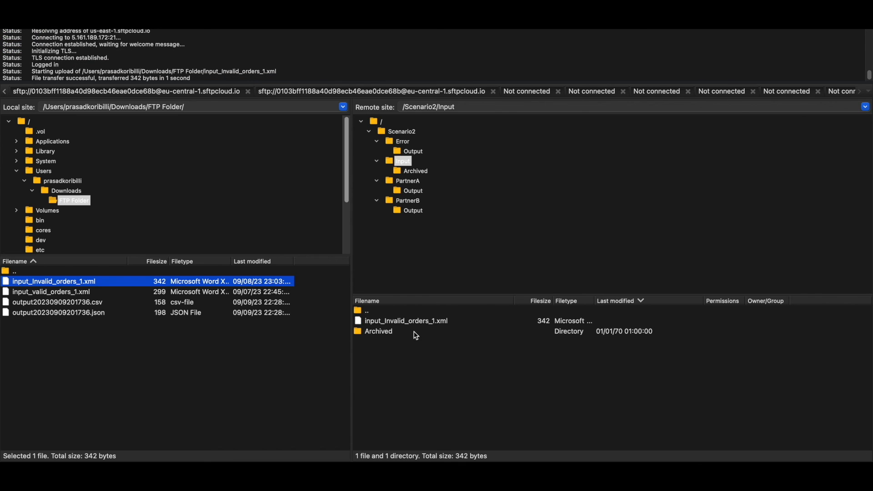
{"action": "left_click", "coordinate": [411, 324]}
{"action": "left_click", "coordinate": [436, 397]}
Step: In Integration Suite, list the past hour's completed messages and open the newest message's XML Validator Error Document attachment
{"action": "key", "text": "ctrl+Left"}
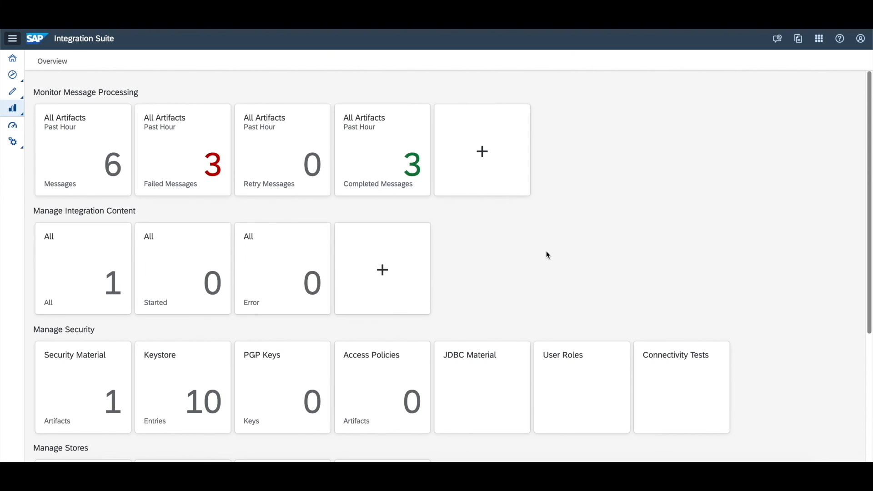
{"action": "left_click", "coordinate": [385, 142]}
{"action": "left_click", "coordinate": [207, 213]}
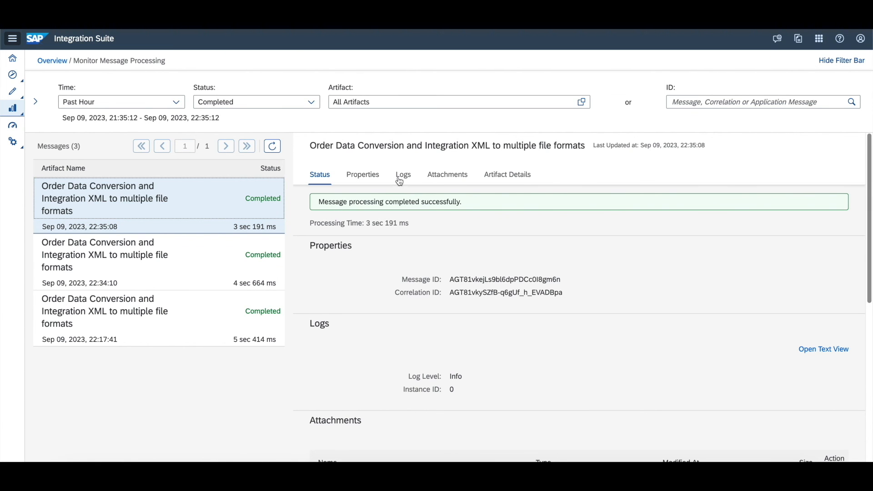
{"action": "scroll", "coordinate": [463, 292], "scroll_direction": "down", "scroll_amount": 5}
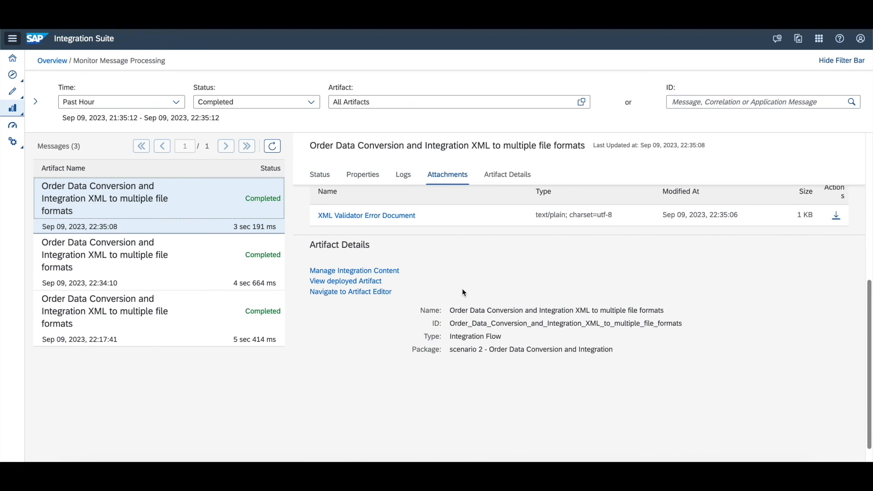
{"action": "scroll", "coordinate": [462, 288], "scroll_direction": "up", "scroll_amount": 3}
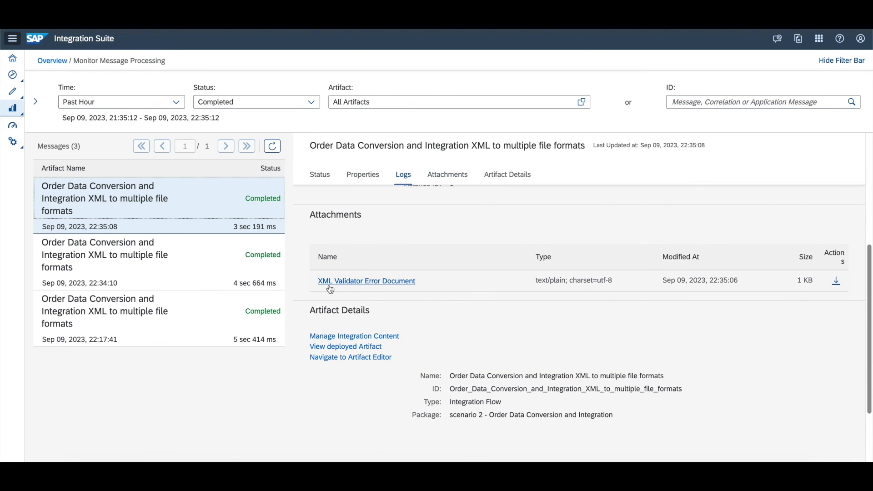
{"action": "left_click", "coordinate": [360, 282]}
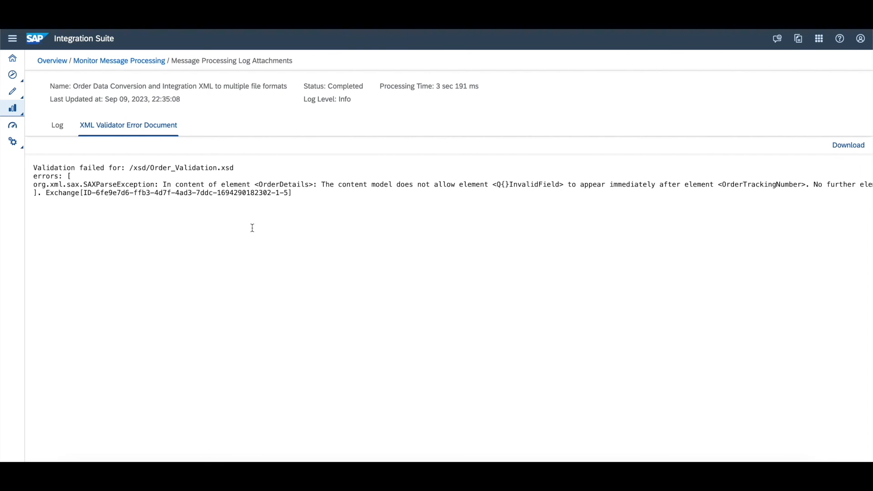
Step: Examine the XML Validator Error Document, highlighting the InvalidField element name and the full error text
{"action": "scroll", "coordinate": [368, 220], "scroll_direction": "right", "scroll_amount": 1}
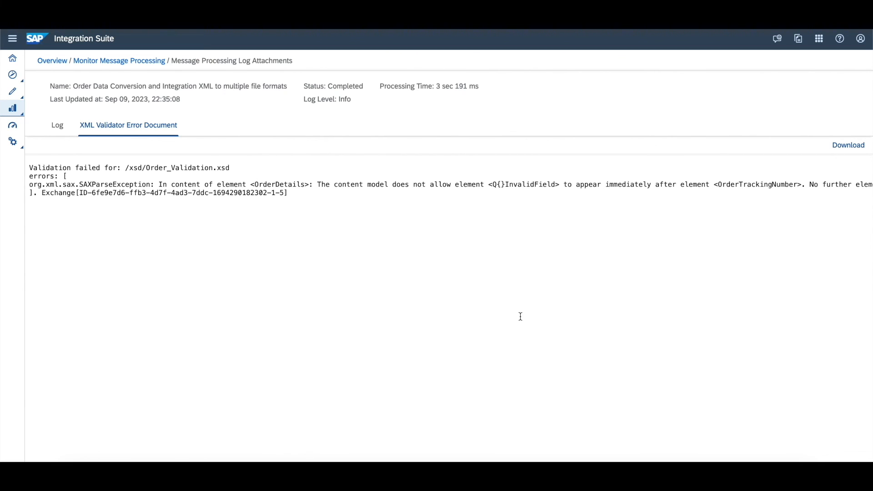
{"action": "scroll", "coordinate": [205, 194], "scroll_direction": "left", "scroll_amount": 1}
{"action": "left_click", "coordinate": [143, 190]}
{"action": "left_click_drag", "start_coordinate": [31, 165], "coordinate": [181, 224]}
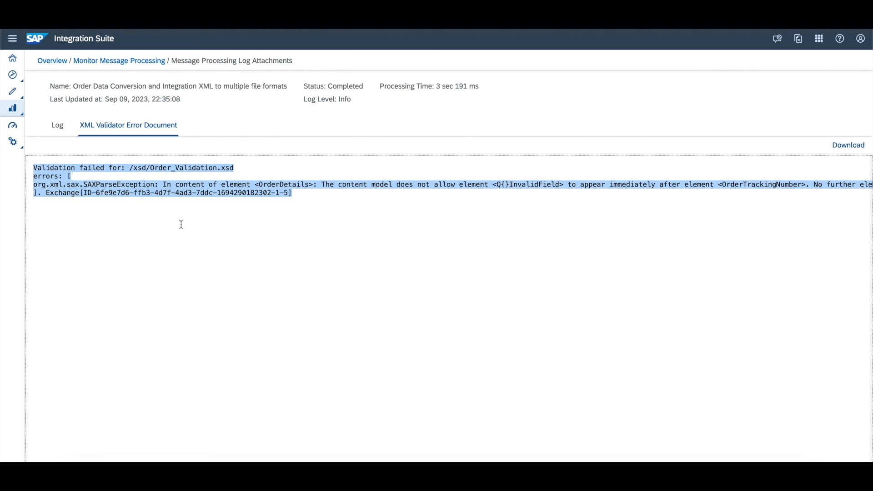
{"action": "left_click", "coordinate": [311, 228]}
{"action": "left_click_drag", "start_coordinate": [509, 185], "coordinate": [560, 184]}
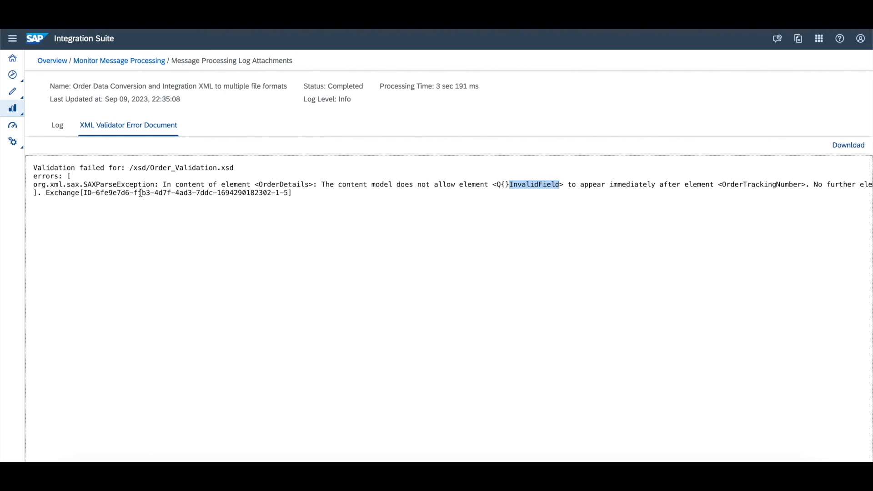
{"action": "left_click_drag", "start_coordinate": [25, 171], "coordinate": [160, 276]}
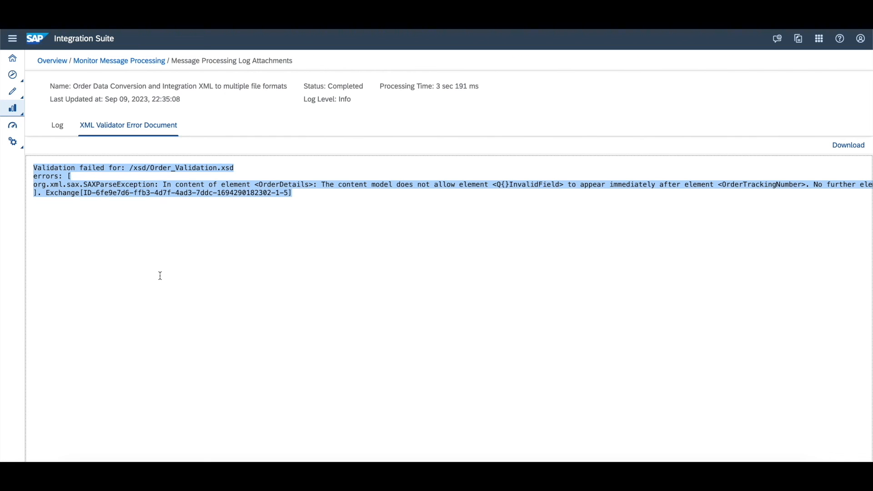
Step: View the message processing log, then return to the XML Validator Error Document and highlight InvalidField in its error text
{"action": "left_click", "coordinate": [49, 126]}
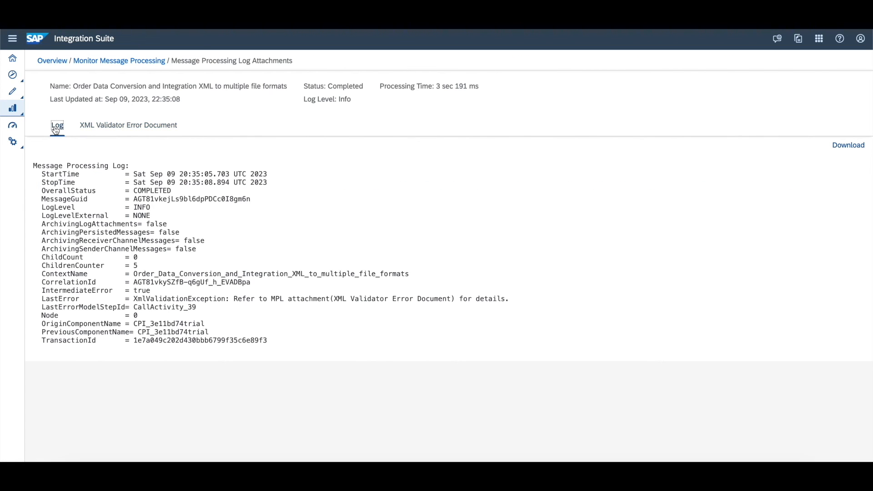
{"action": "left_click", "coordinate": [118, 128]}
{"action": "left_click", "coordinate": [332, 198]}
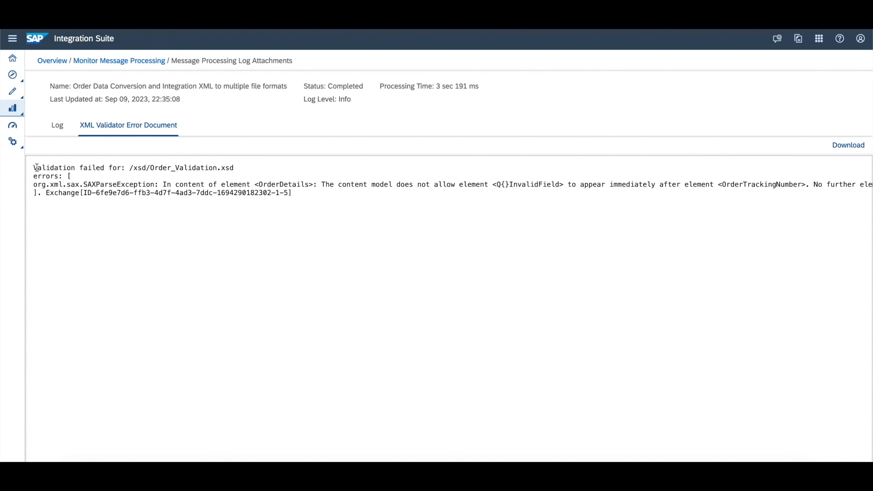
{"action": "right_click", "coordinate": [71, 216]}
{"action": "left_click", "coordinate": [37, 166]}
{"action": "left_click_drag", "start_coordinate": [35, 167], "coordinate": [206, 211]}
{"action": "left_click", "coordinate": [315, 225]}
{"action": "double_click", "coordinate": [522, 185]}
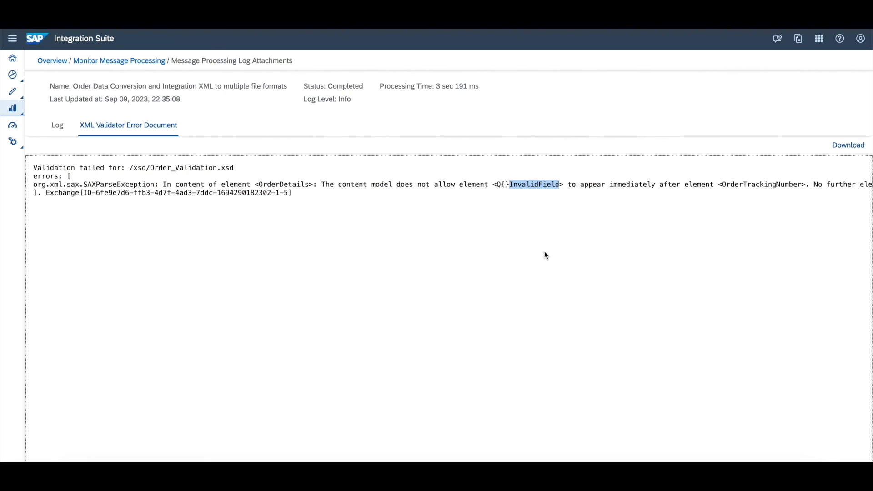
Step: Switch to the code editor, show the invalid order XML and highlight its InvalidField tag
{"action": "left_click", "coordinate": [671, 476]}
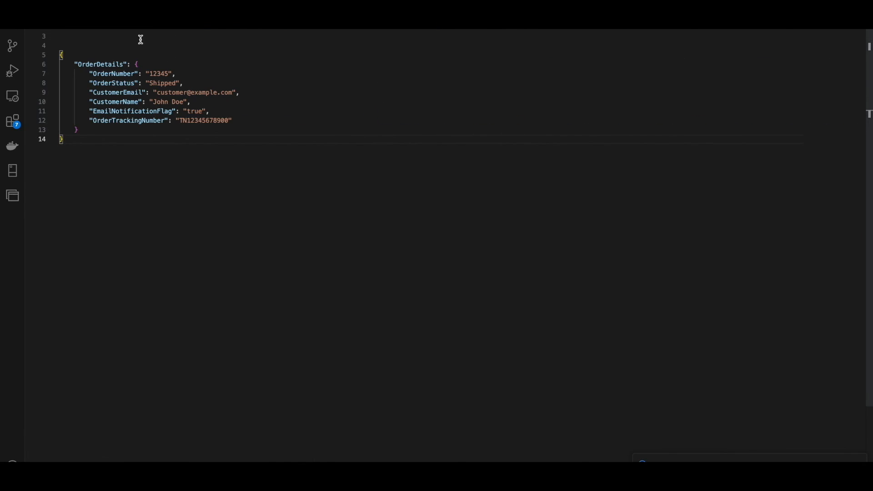
{"action": "left_click", "coordinate": [155, 9]}
{"action": "double_click", "coordinate": [85, 139]}
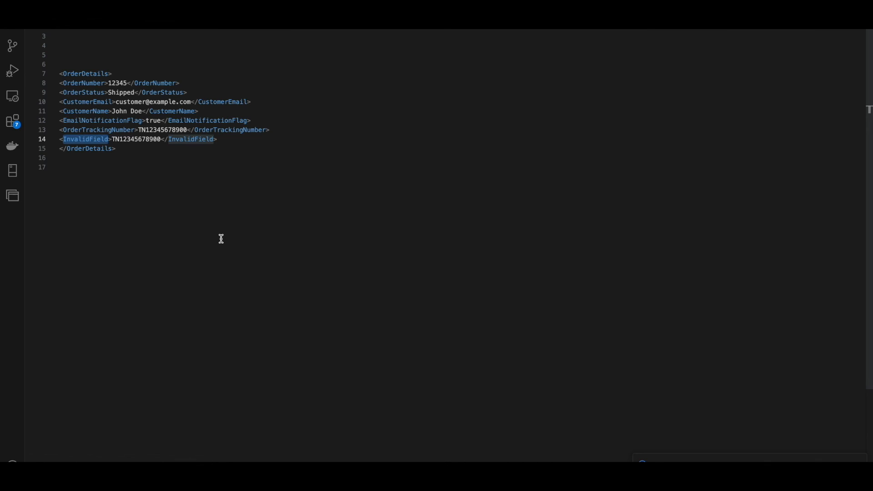
Step: Switch back to Integration Suite, return to Monitor Message Processing and refresh the completed messages list
{"action": "key", "text": "ctrl+Left"}
{"action": "left_click", "coordinate": [91, 62]}
{"action": "left_click", "coordinate": [271, 154]}
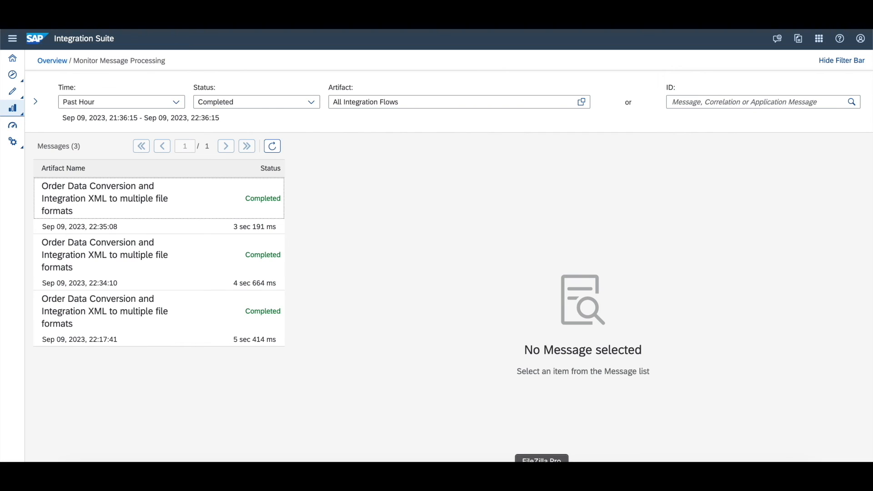
Step: Switch to the FTP client and refresh the remote Scenario2/Input and Scenario2/Error/Output folders to check the processed files
{"action": "left_click", "coordinate": [542, 473]}
{"action": "right_click", "coordinate": [471, 378]}
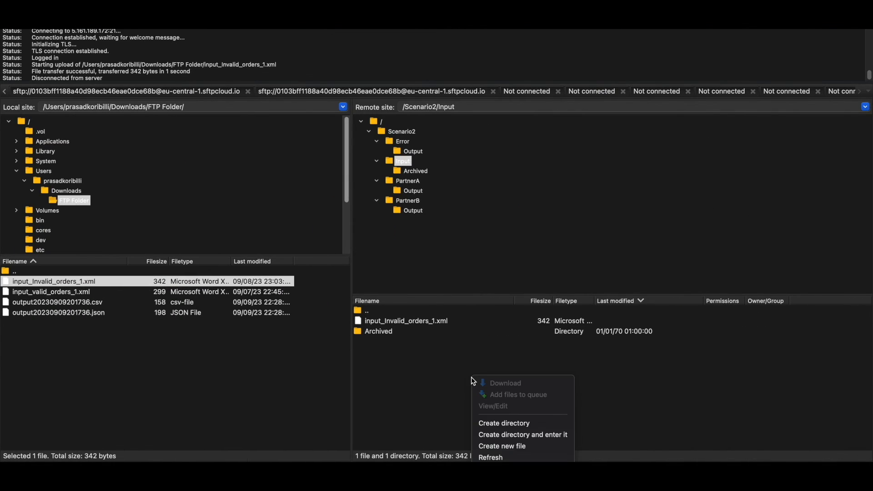
{"action": "left_click", "coordinate": [495, 458]}
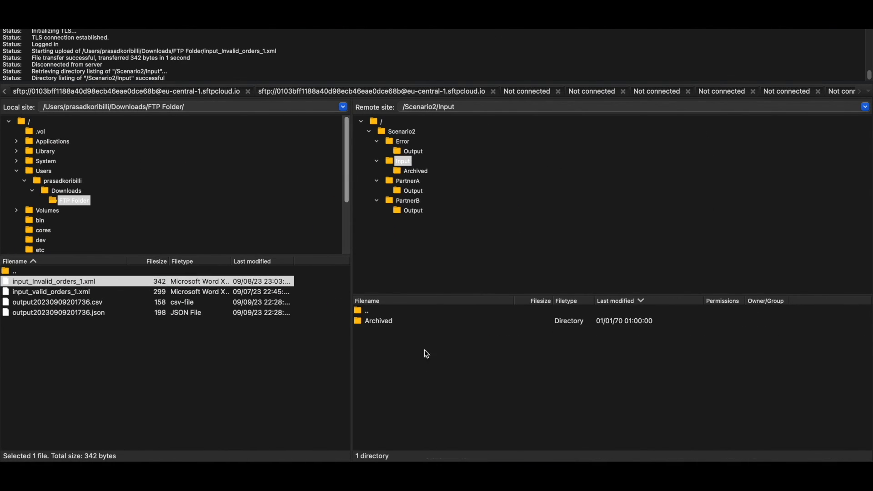
{"action": "left_click", "coordinate": [410, 152]}
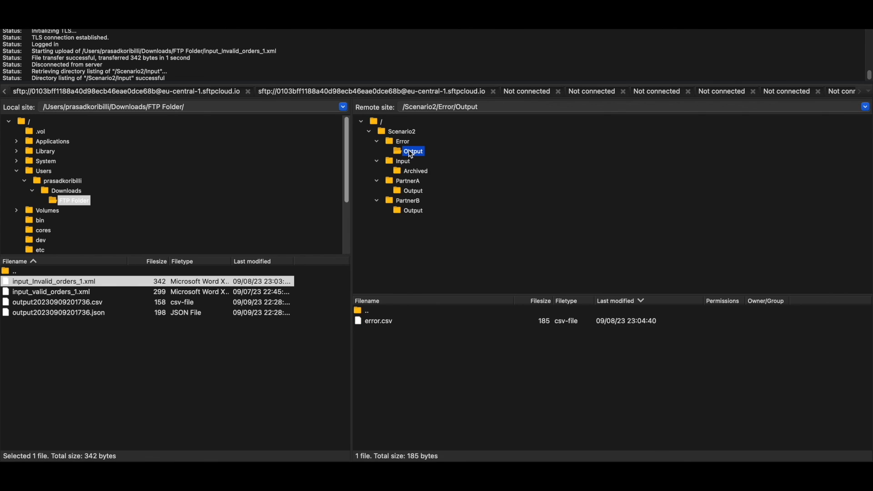
{"action": "right_click", "coordinate": [421, 355]}
{"action": "left_click", "coordinate": [476, 433]}
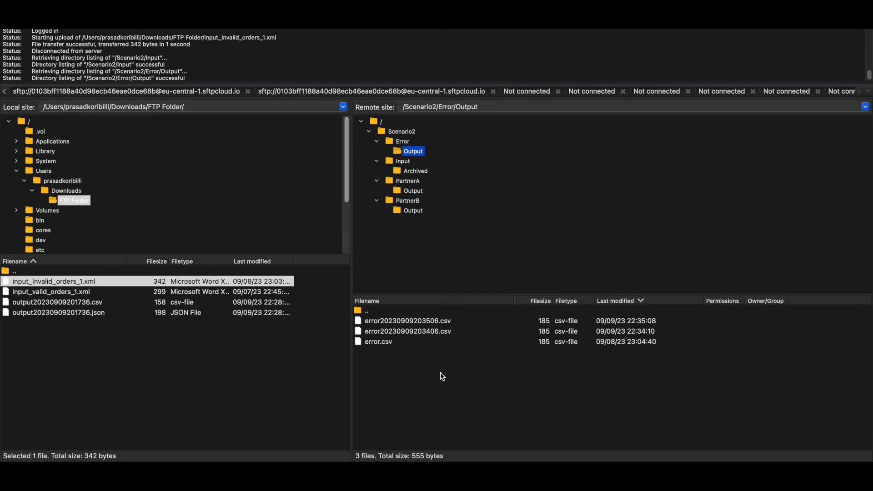
Step: Download error20230909203506.csv from the remote Error/Output folder into the local FTP Folder
{"action": "left_click", "coordinate": [422, 354]}
{"action": "left_click", "coordinate": [413, 321]}
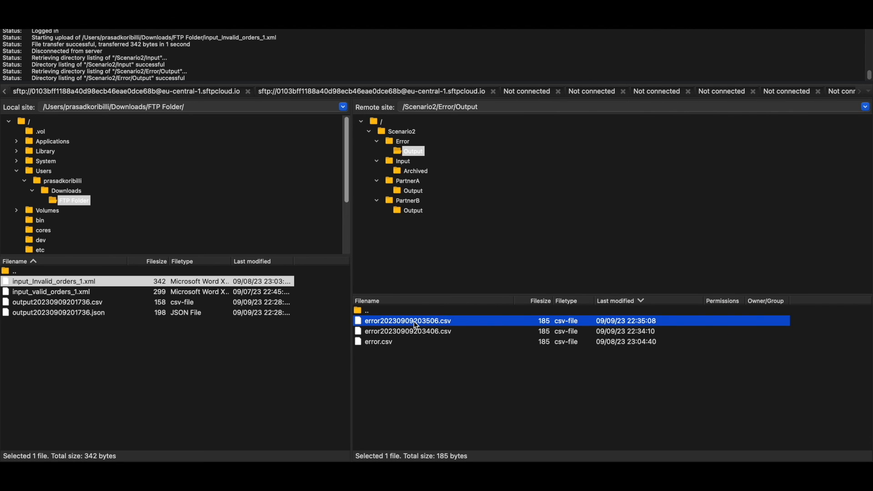
{"action": "left_click_drag", "start_coordinate": [413, 320], "coordinate": [190, 337]}
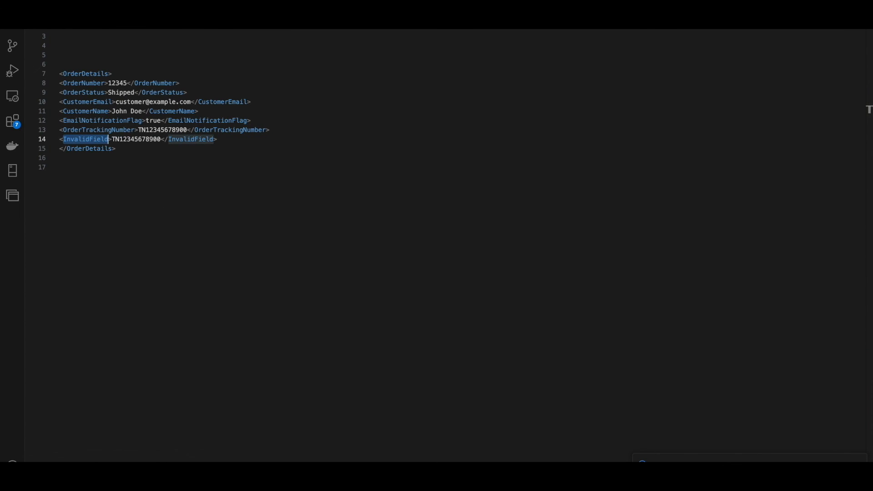
Step: Open the downloaded error CSV in the code editor, insert four blank lines above its data and highlight the InvalidField column header
{"action": "left_click", "coordinate": [57, 2]}
{"action": "left_click", "coordinate": [72, 32]}
{"action": "double_click", "coordinate": [364, 182]}
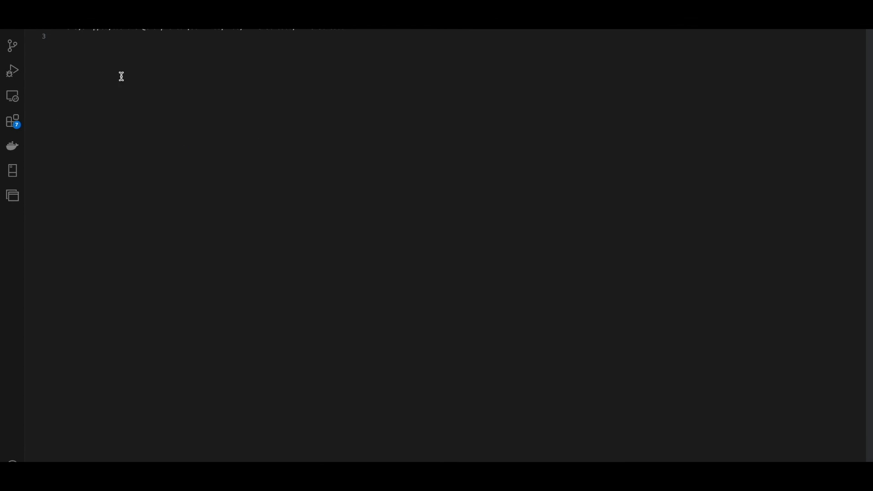
{"action": "key", "text": "Return"}
{"action": "key", "text": "Return"}
{"action": "key", "text": "Return"}
{"action": "key", "text": "Return"}
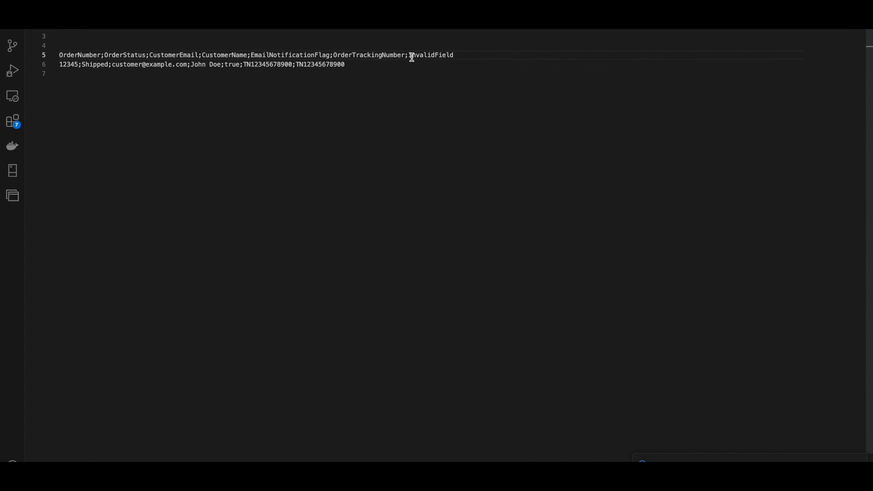
{"action": "double_click", "coordinate": [412, 57]}
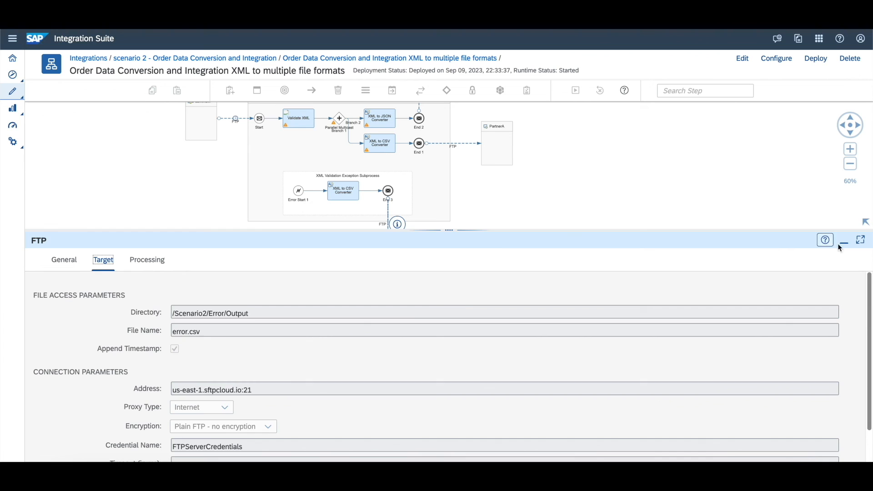
Step: Collapse the error receiver's FTP properties in the integration flow and walk through the Validate XML, XML to JSON and XML to CSV converter steps
{"action": "left_click", "coordinate": [824, 240]}
{"action": "left_click_drag", "start_coordinate": [576, 238], "coordinate": [579, 170]}
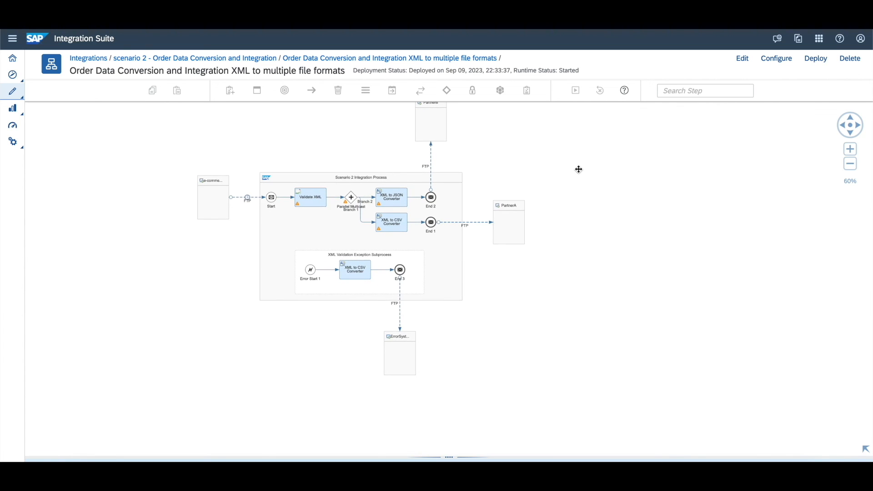
{"action": "left_click", "coordinate": [304, 202]}
{"action": "left_click", "coordinate": [383, 198]}
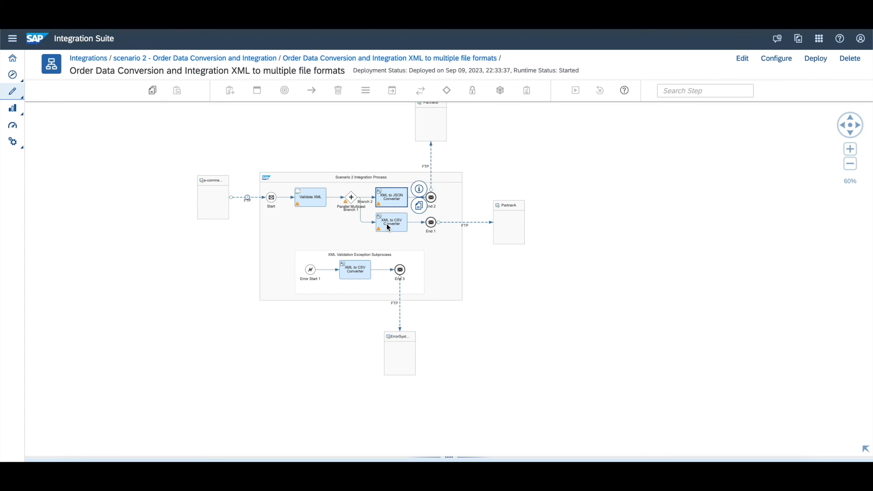
{"action": "left_click", "coordinate": [399, 223]}
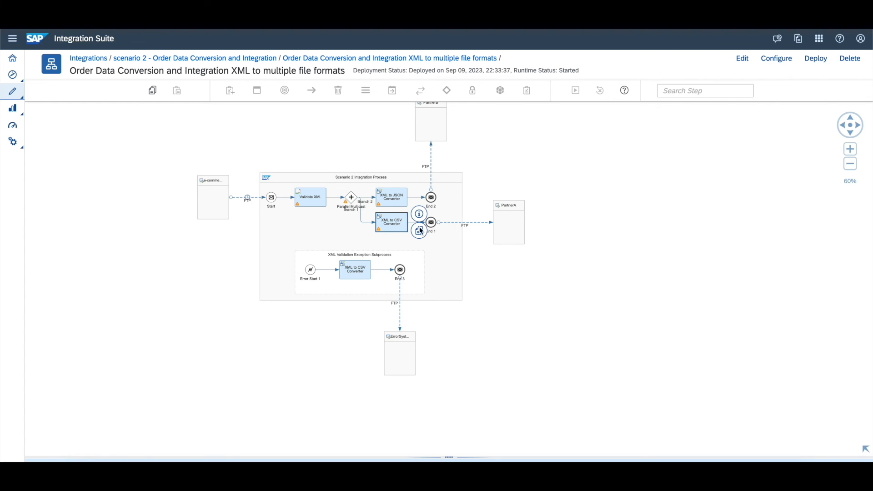
{"action": "left_click", "coordinate": [361, 269]}
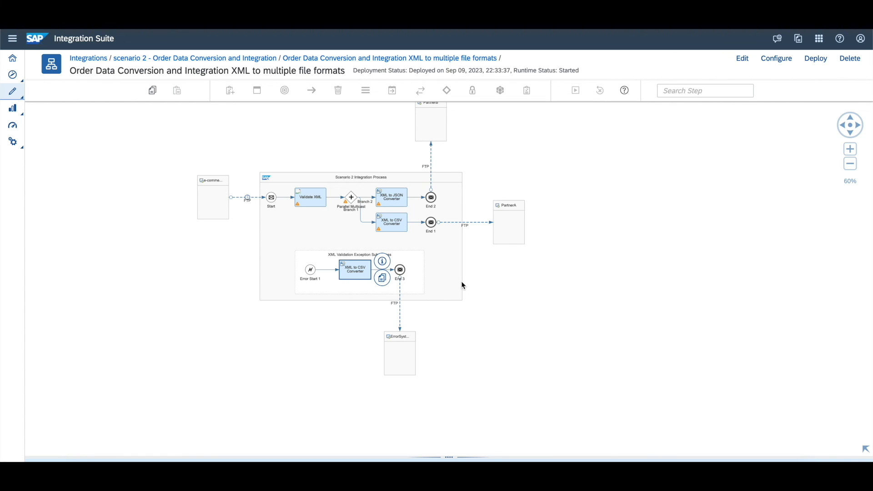
Step: Review the e-commerce sender FTP channel's source settings, highlighting the credential name, and its processing settings
{"action": "left_click", "coordinate": [236, 198]}
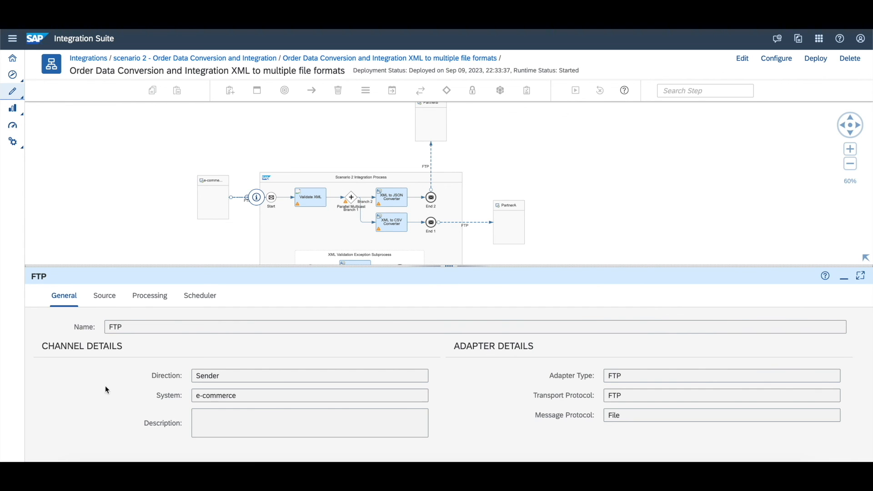
{"action": "left_click", "coordinate": [148, 300]}
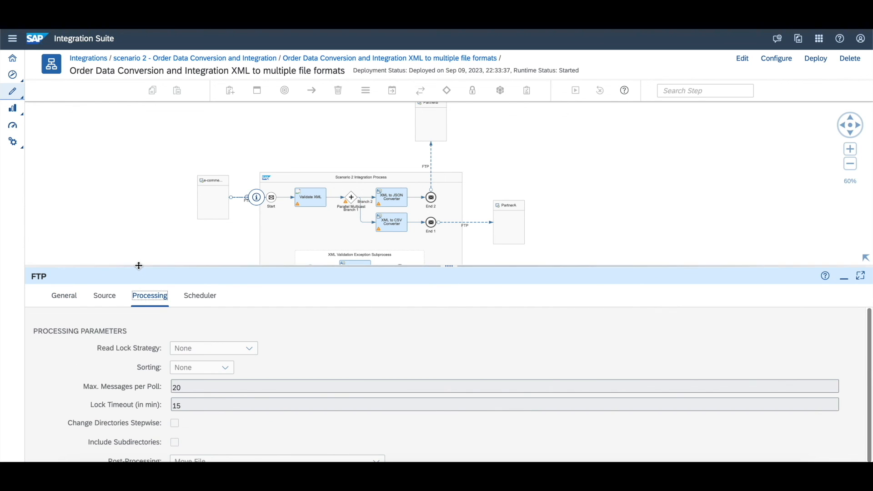
{"action": "left_click_drag", "start_coordinate": [136, 265], "coordinate": [118, 185]}
{"action": "left_click", "coordinate": [106, 215]}
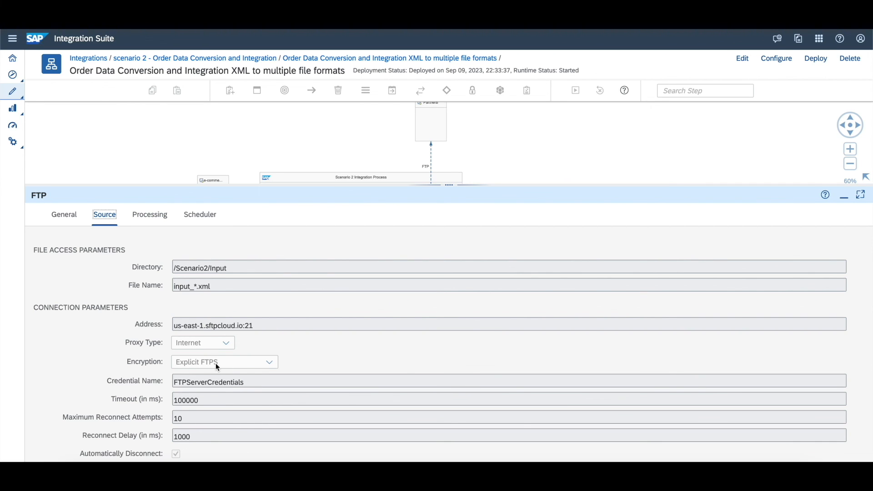
{"action": "left_click", "coordinate": [216, 381]}
{"action": "double_click", "coordinate": [188, 382]}
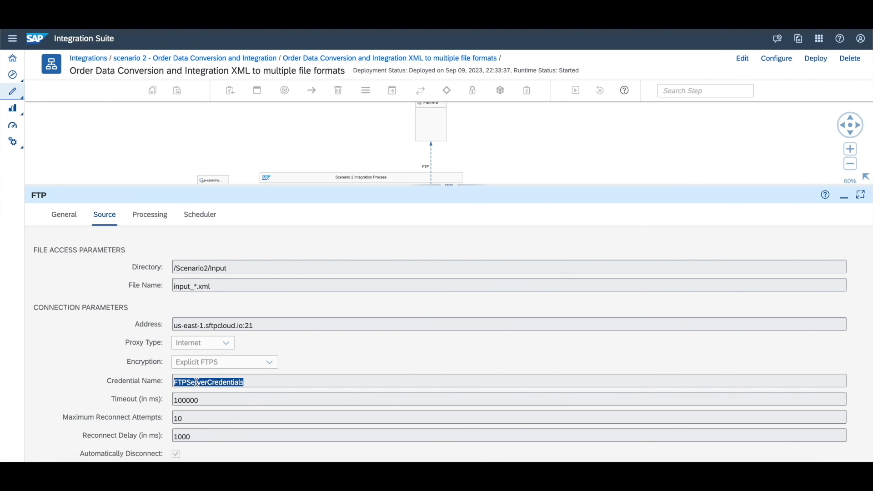
{"action": "left_click", "coordinate": [161, 220]}
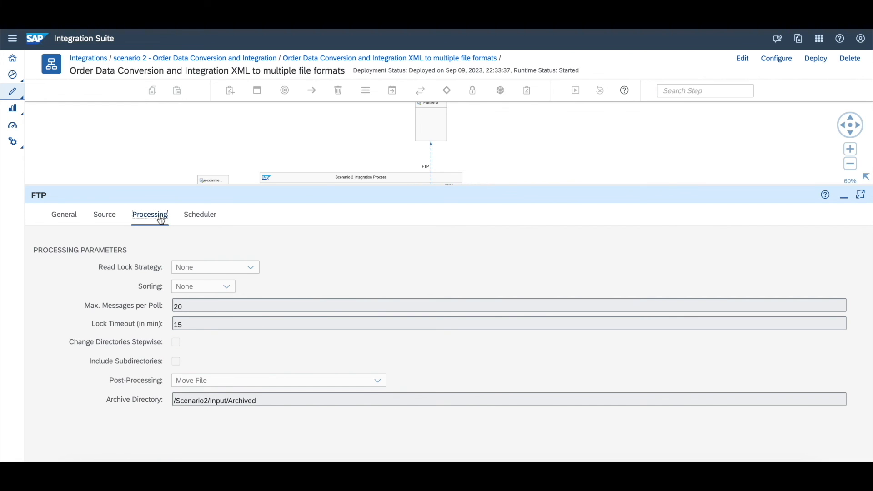
Step: Highlight the archive directory in the e-commerce sender channel's processing settings and collapse the channel's properties
{"action": "triple_click", "coordinate": [194, 400]}
{"action": "left_click", "coordinate": [845, 196]}
Step: Review the target settings of the FTP channel to PartnerA, highlight its server address and collapse the properties
{"action": "left_click", "coordinate": [464, 224]}
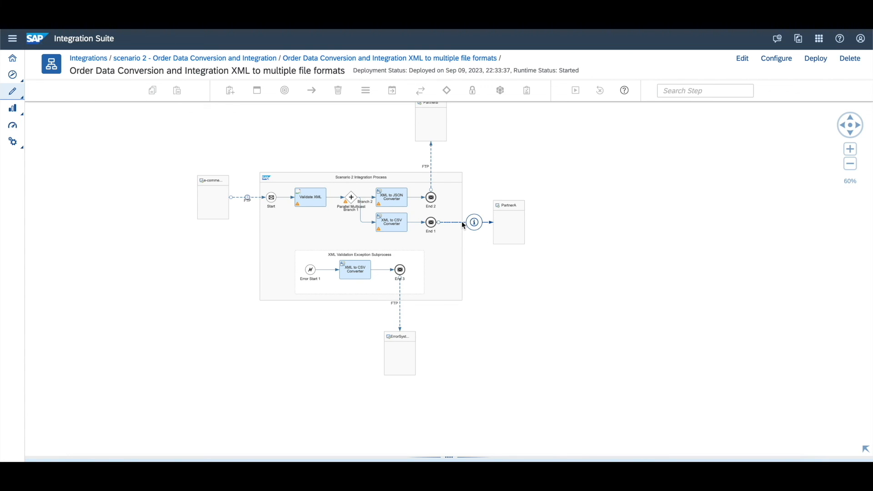
{"action": "left_click", "coordinate": [449, 459]}
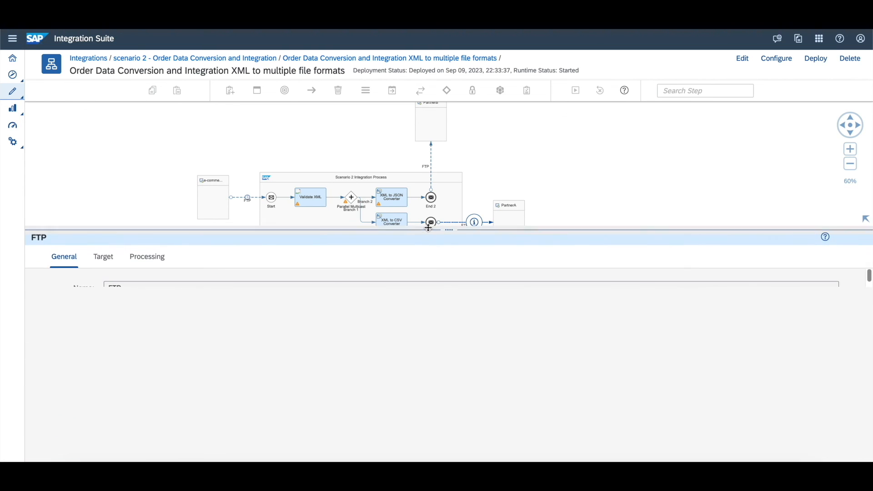
{"action": "left_click", "coordinate": [103, 257]}
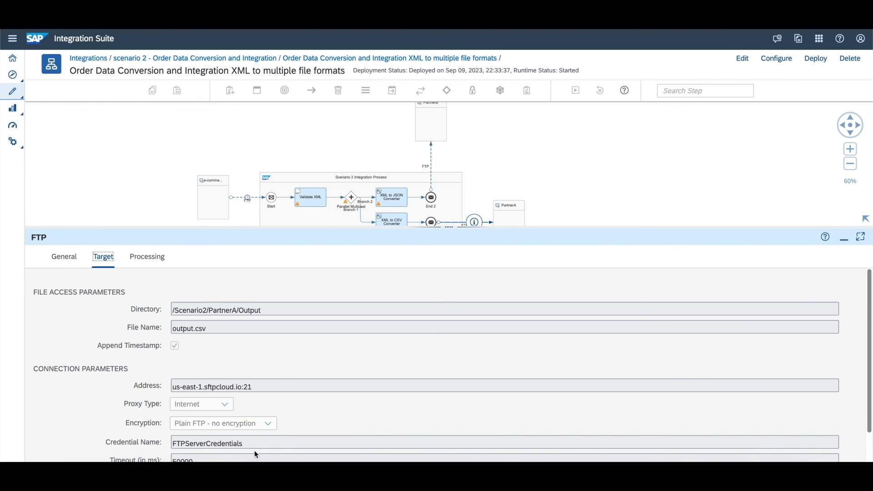
{"action": "left_click_drag", "start_coordinate": [258, 228], "coordinate": [259, 181]}
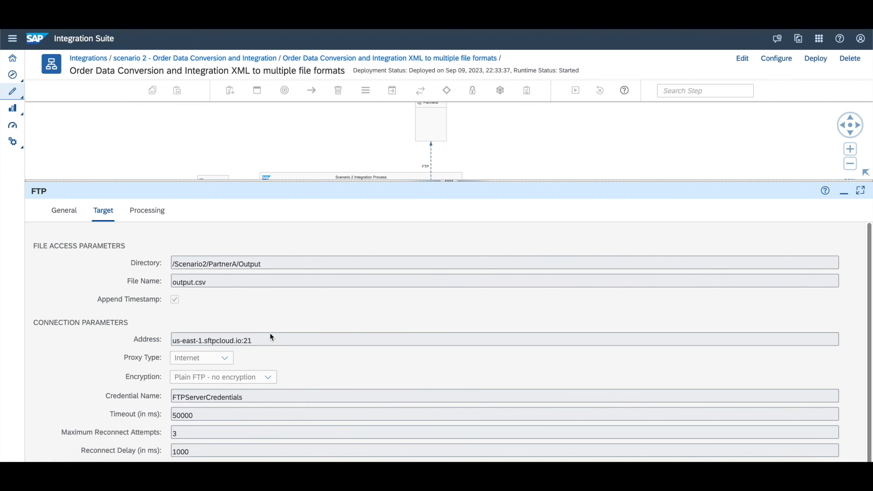
{"action": "triple_click", "coordinate": [221, 339]}
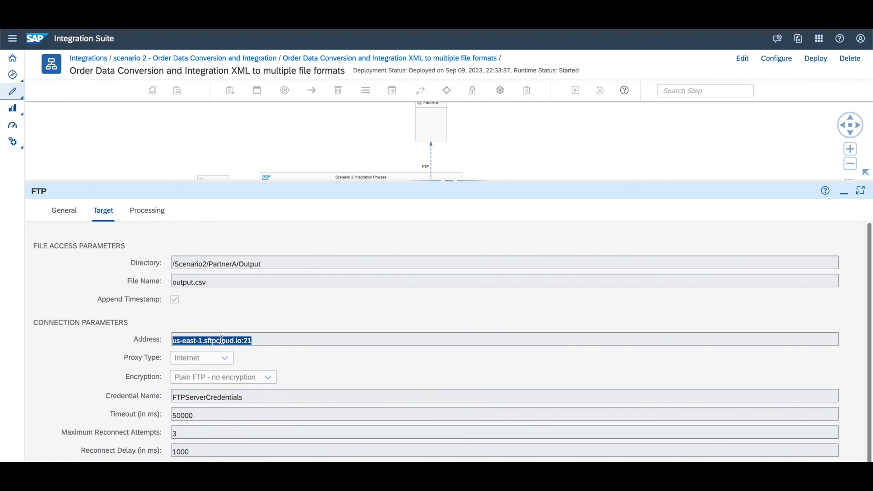
{"action": "left_click", "coordinate": [841, 194]}
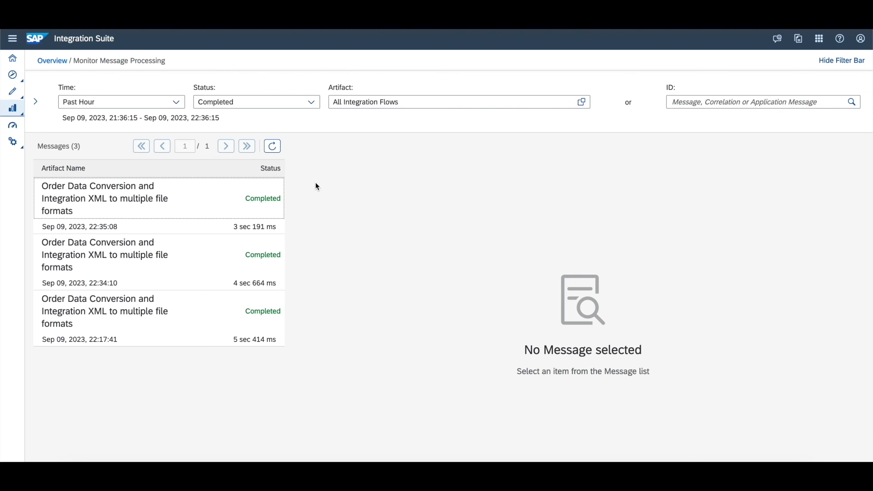
Step: Return from the completed messages list to the monitoring overview
{"action": "left_click", "coordinate": [61, 61]}
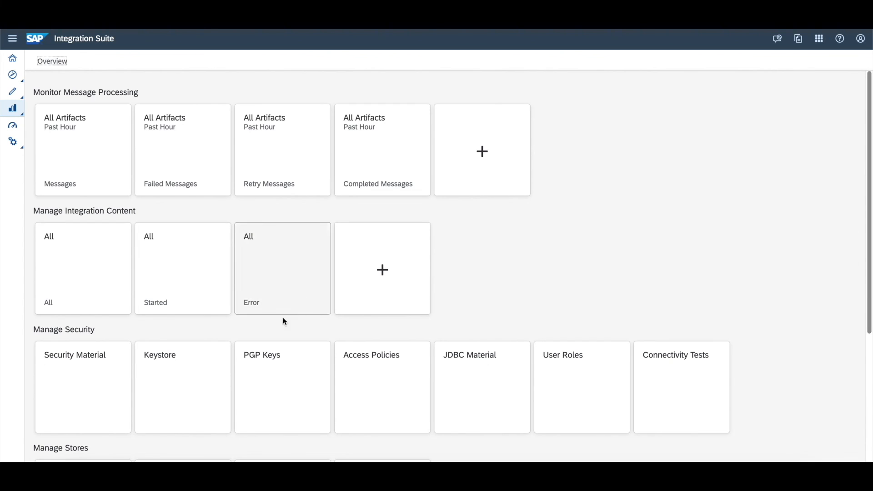